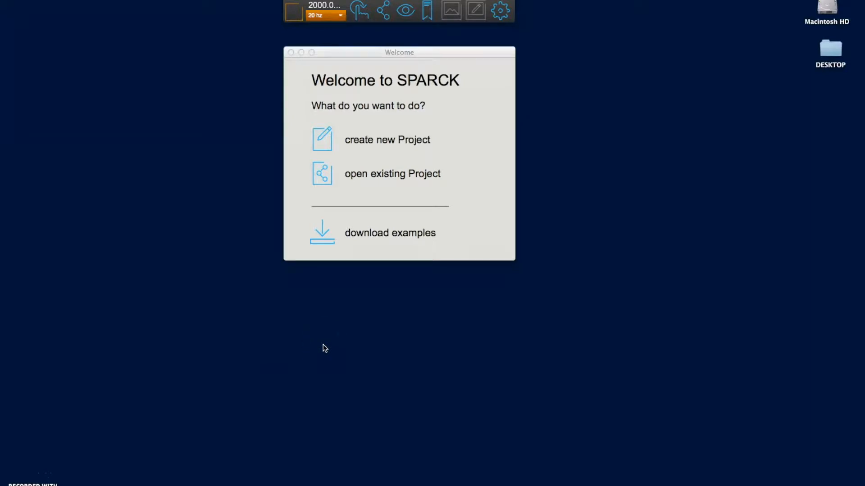
# Start a new project and acknowledge the project folder warning
pyautogui.click(374, 341)
pyautogui.click(429, 150)
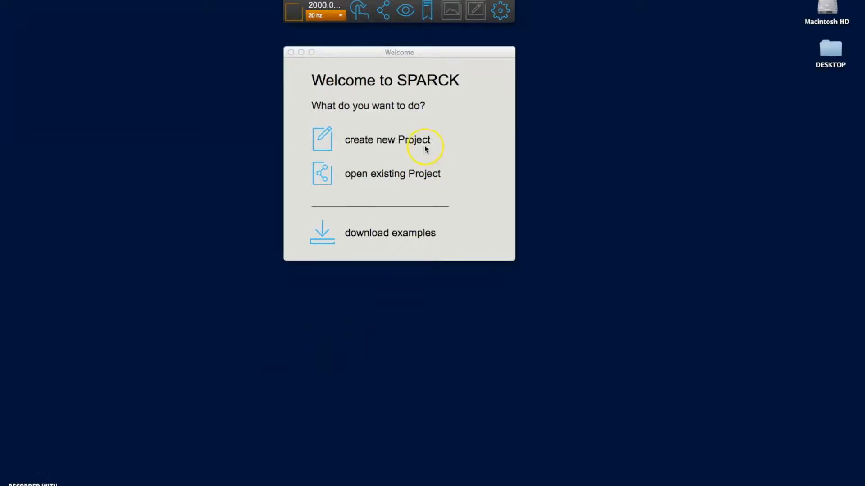
pyautogui.click(325, 141)
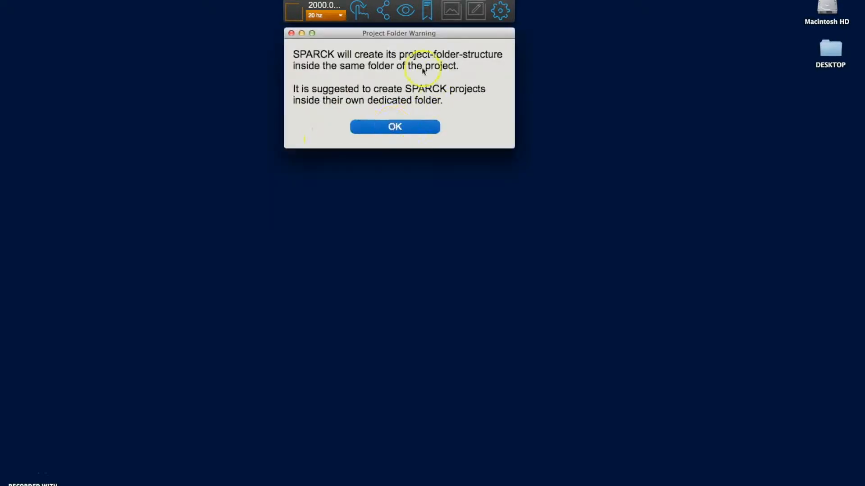
pyautogui.click(395, 126)
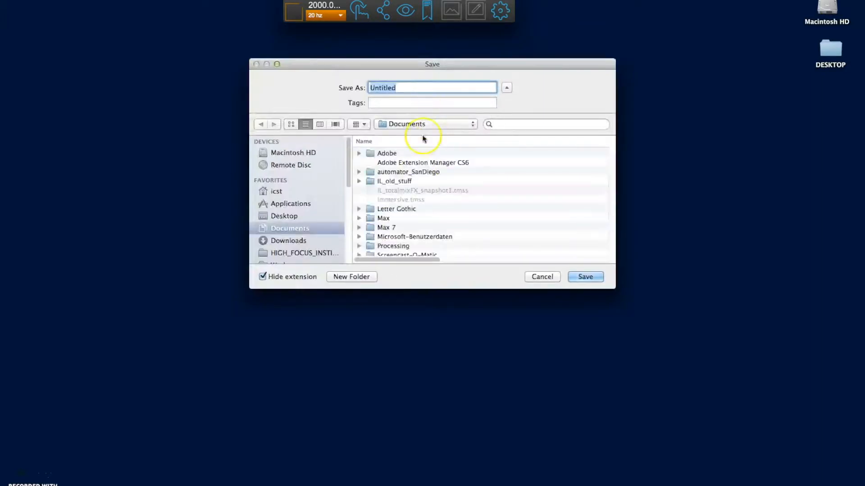
# Create a new folder named SparckProjects on the Desktop as the project's save location
pyautogui.click(288, 219)
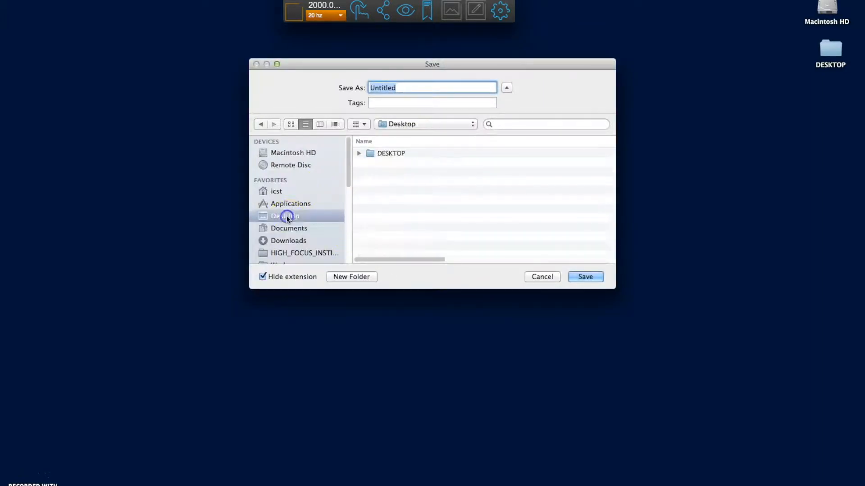
pyautogui.click(349, 277)
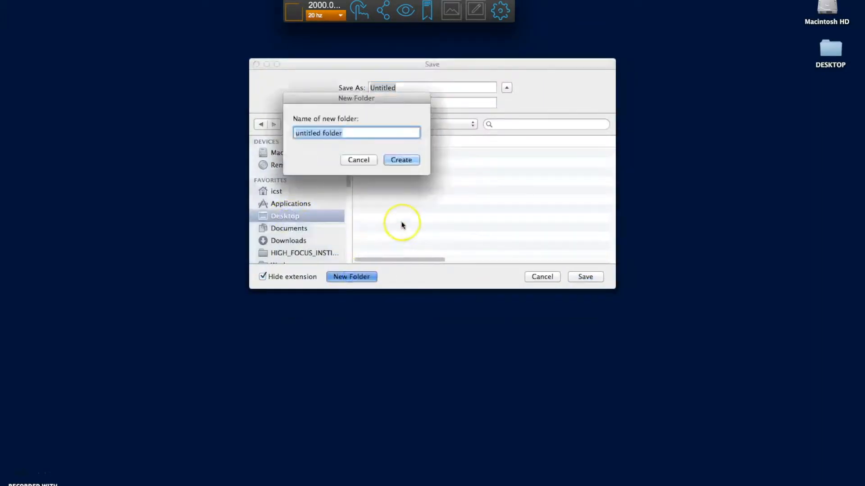
pyautogui.write('Park')
pyautogui.press('BackSpace')
pyautogui.press('BackSpace')
pyautogui.press('BackSpace')
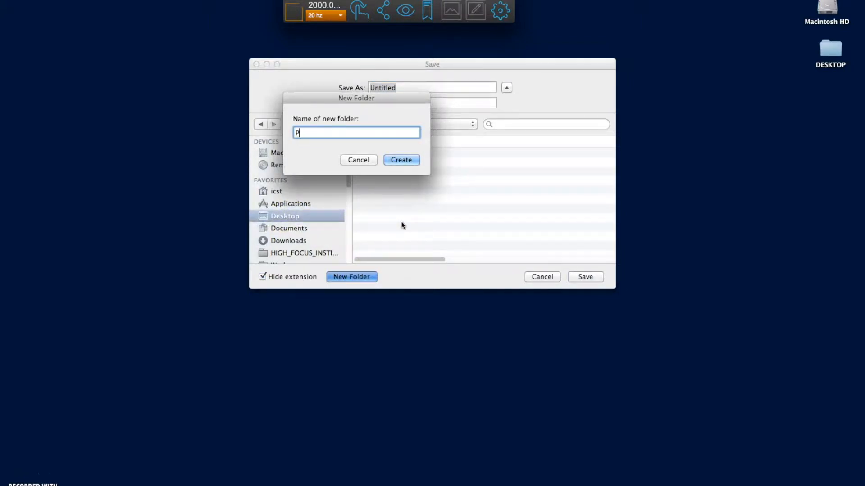
pyautogui.write('SparckProjects')
pyautogui.click(401, 161)
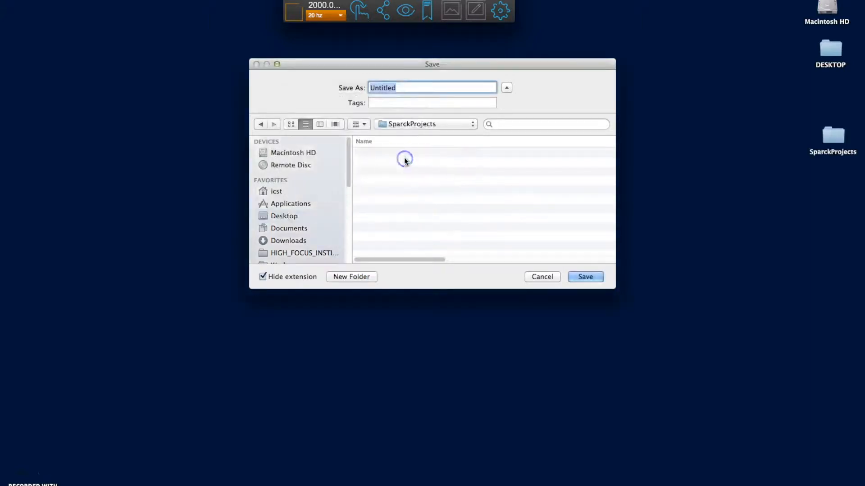
# Save the new project as Immersive in the SparckProjects folder
pyautogui.doubleClick(386, 87)
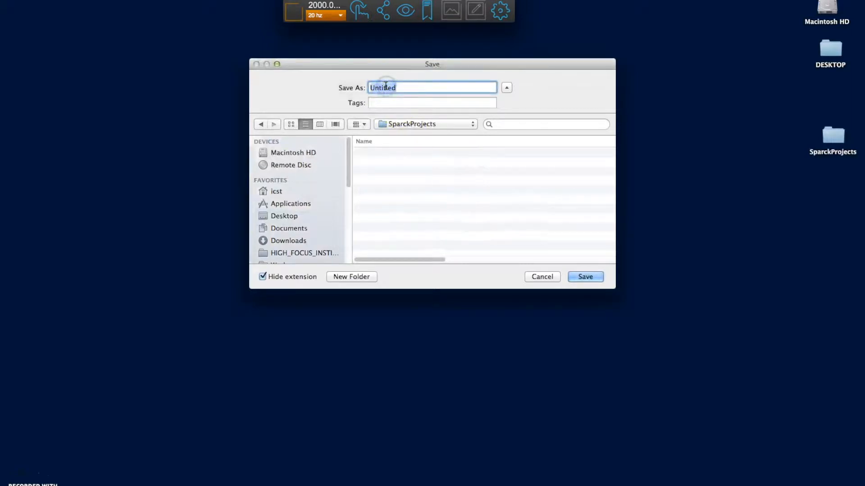
pyautogui.write('Immersive')
pyautogui.click(596, 276)
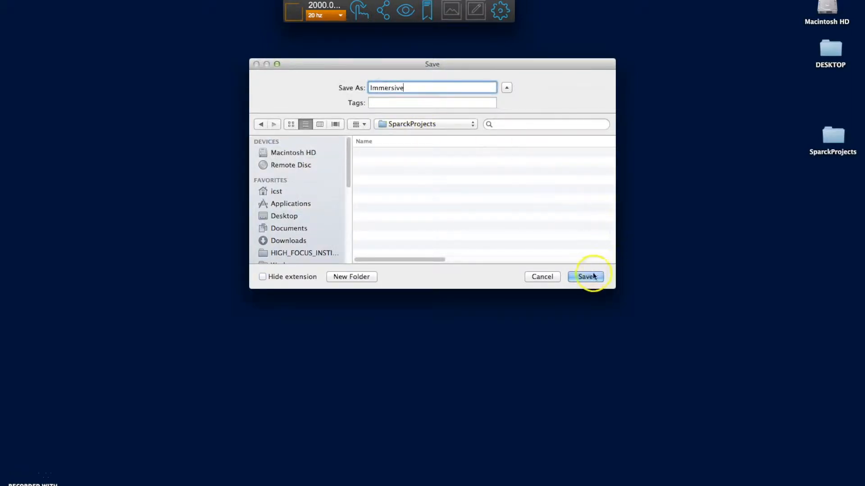
pyautogui.click(428, 156)
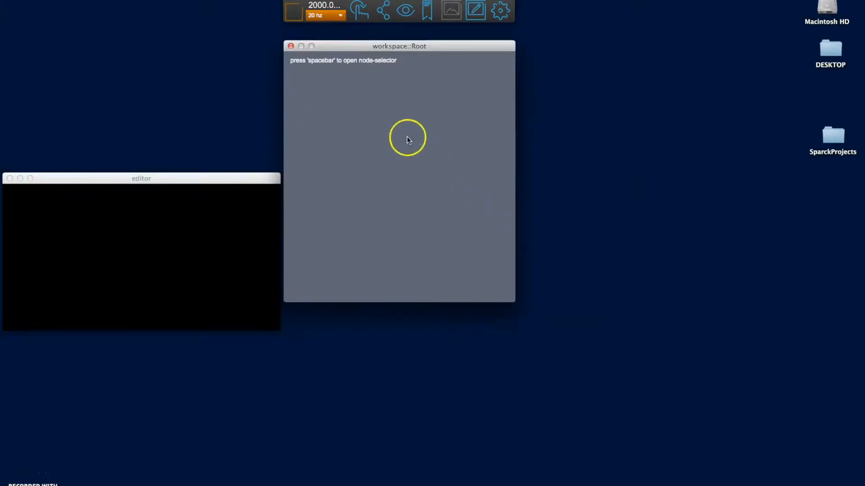
# Examine the subfolder structure generated in the SparckProjects folder on the desktop, and close its window
pyautogui.click(832, 138)
pyautogui.doubleClick(832, 140)
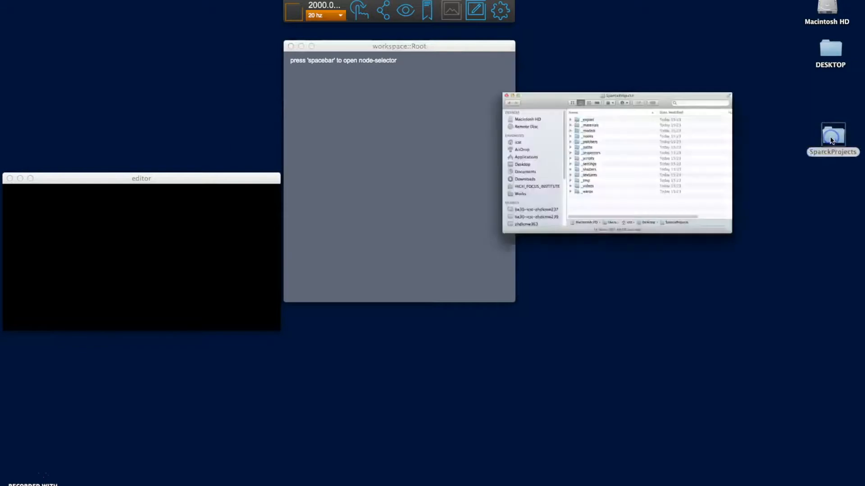
pyautogui.moveTo(464, 73); pyautogui.dragTo(444, 88)
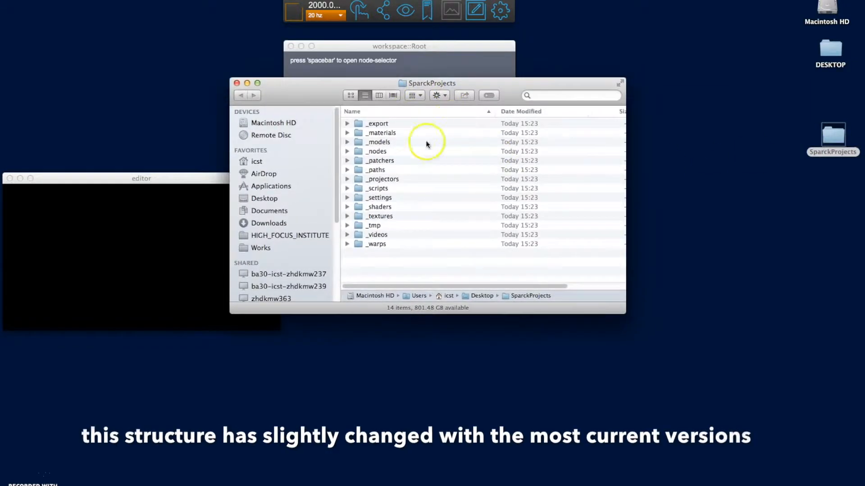
pyautogui.click(236, 84)
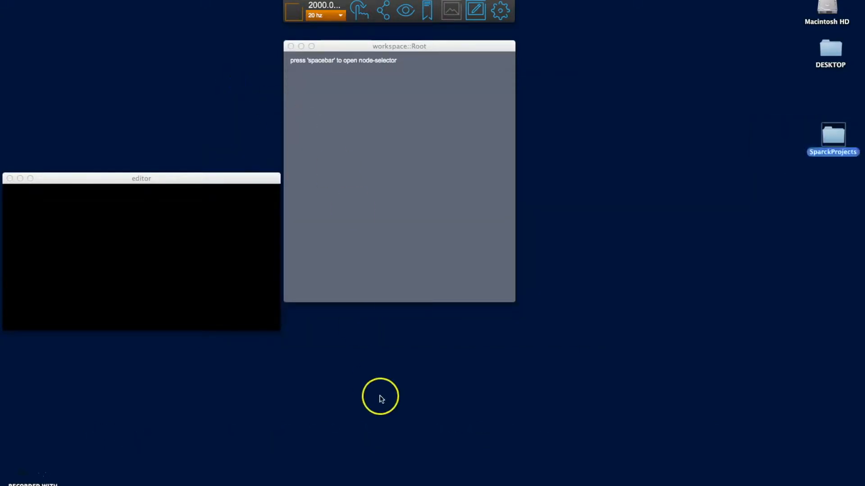
# Switch to Blender and delete all default objects from the scene
pyautogui.press('super+Tab')
pyautogui.press('super+Tab')
pyautogui.press('super+Tab')
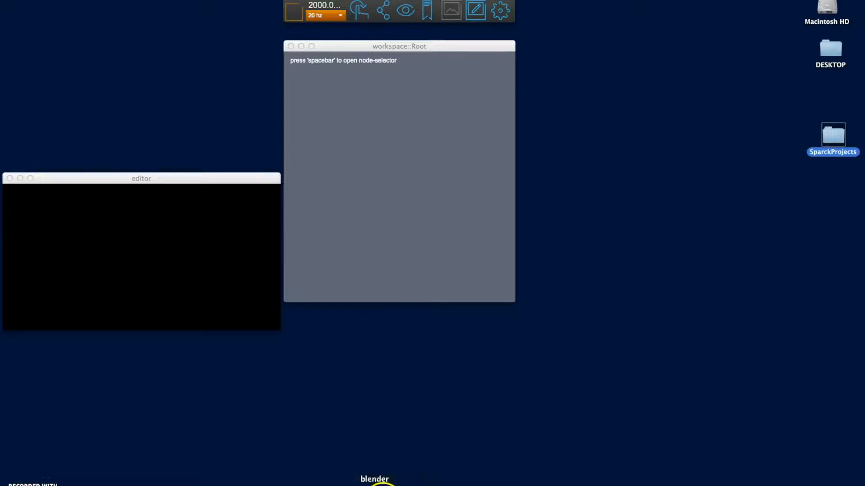
pyautogui.click(382, 485)
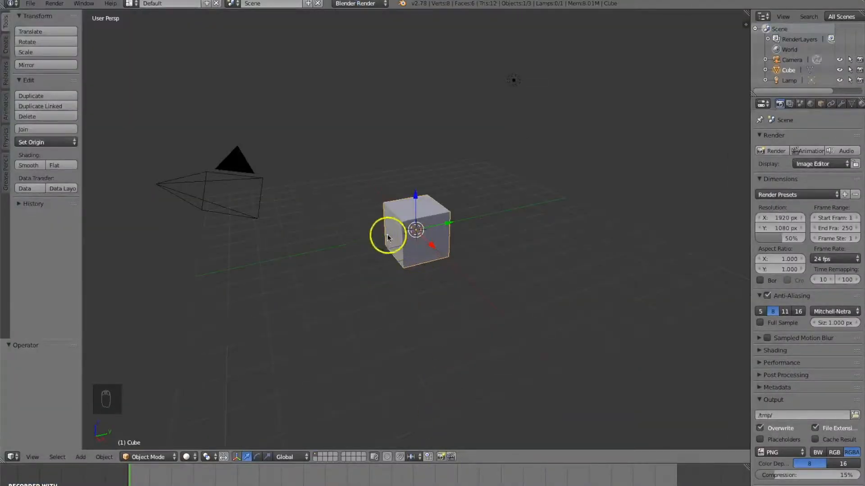
pyautogui.press('a')
pyautogui.press('a')
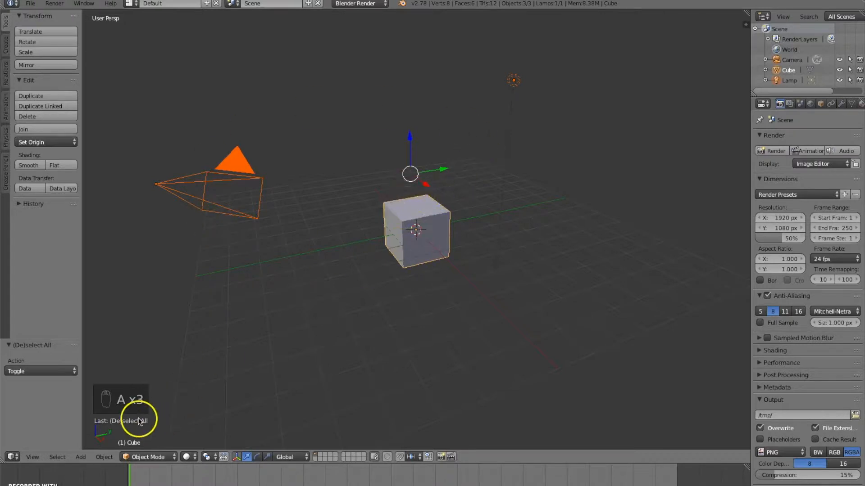
pyautogui.press('x')
pyautogui.click(433, 312)
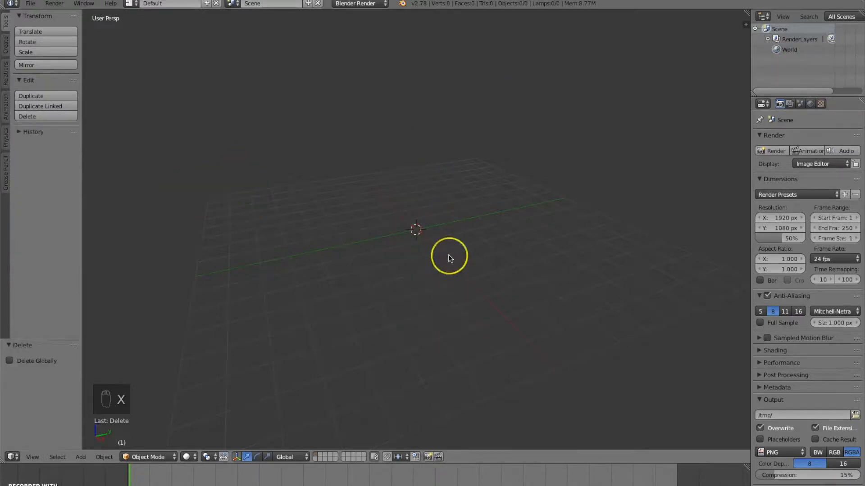
# Add a cylinder mesh with 34 vertices, a radius of 1.5 and a depth of 1.54
pyautogui.hotkey('shift', 'a')
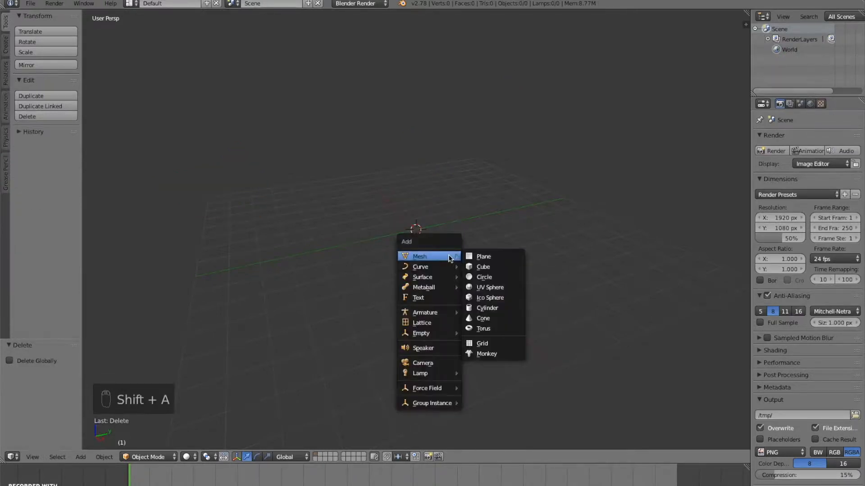
pyautogui.click(493, 308)
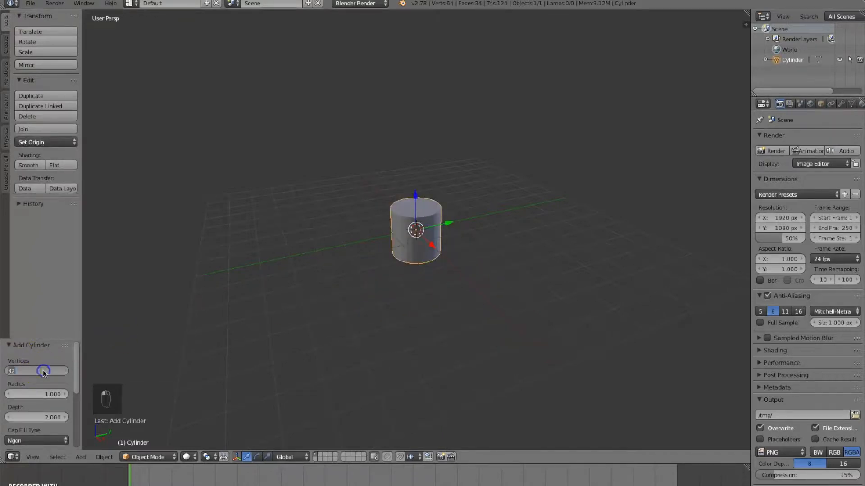
pyautogui.write('24')
pyautogui.press('Tab')
pyautogui.write('1')
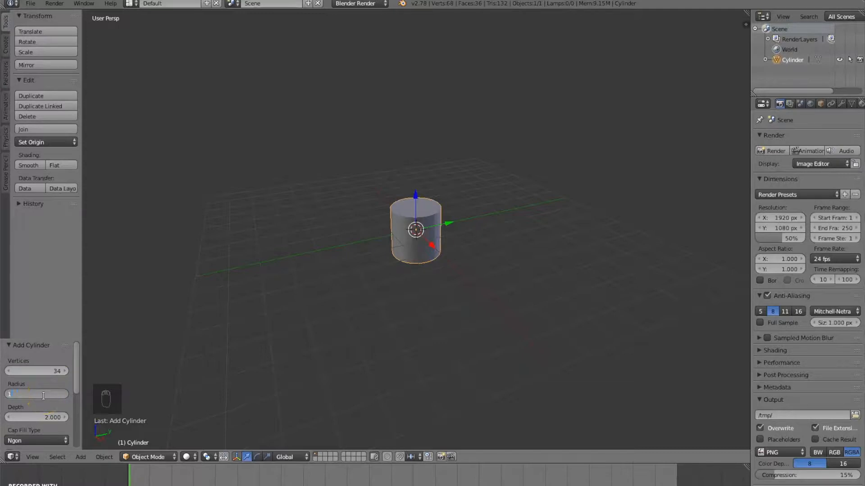
pyautogui.press('Tab')
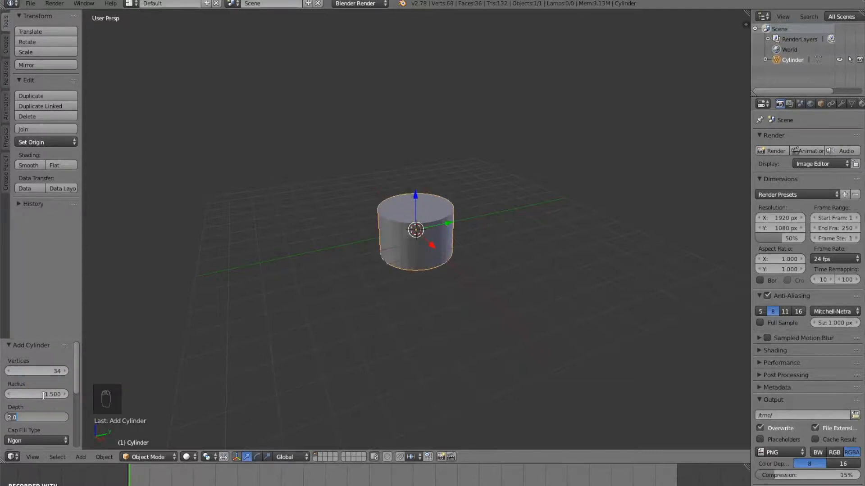
pyautogui.write('1.54')
pyautogui.press('Return')
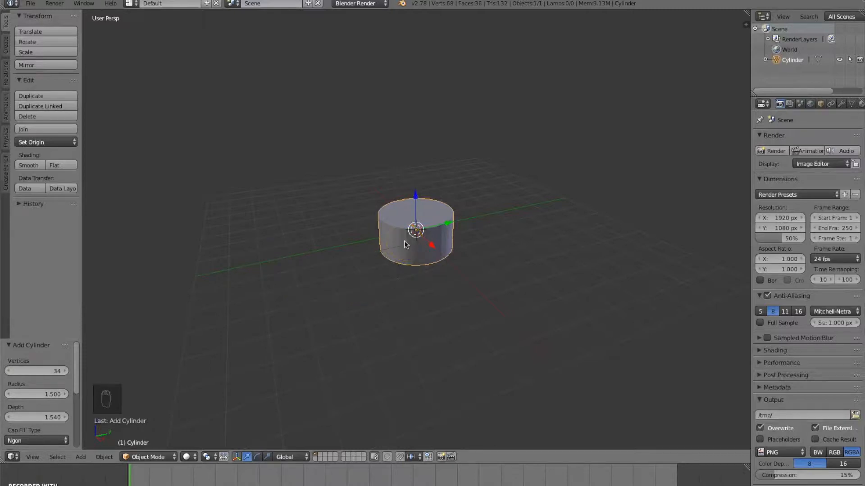
# Delete only the two cap faces of the cylinder in edit mode, working from the orthographic top view
pyautogui.press('KP_7')
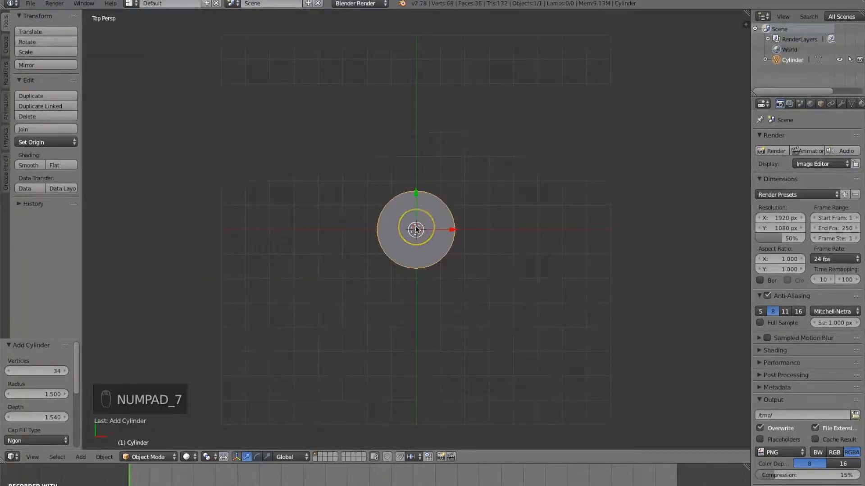
pyautogui.press('KP_5')
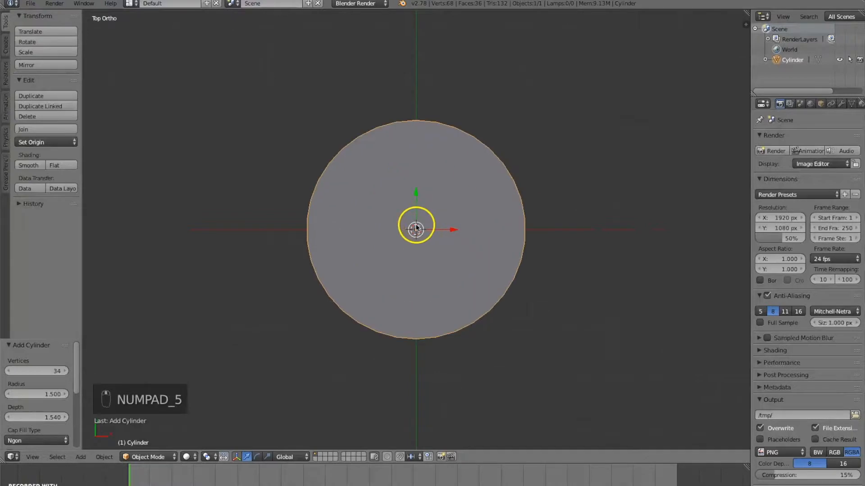
pyautogui.press('Tab')
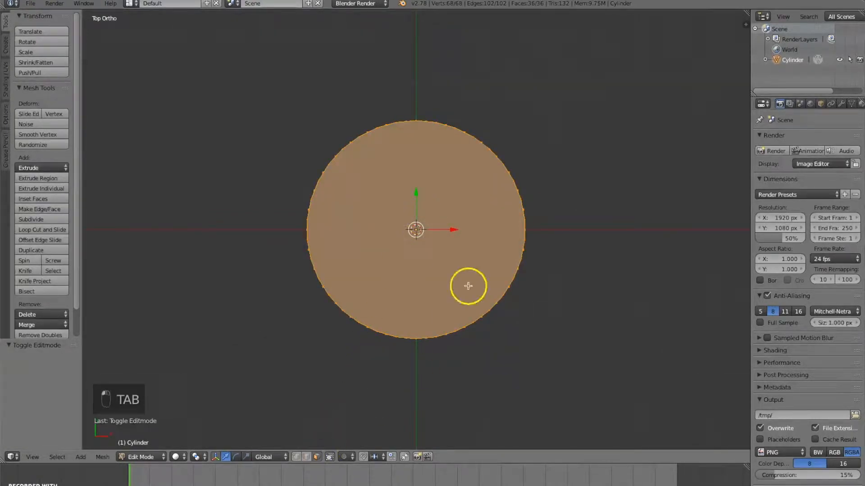
pyautogui.rightClick(415, 229)
pyautogui.press('x')
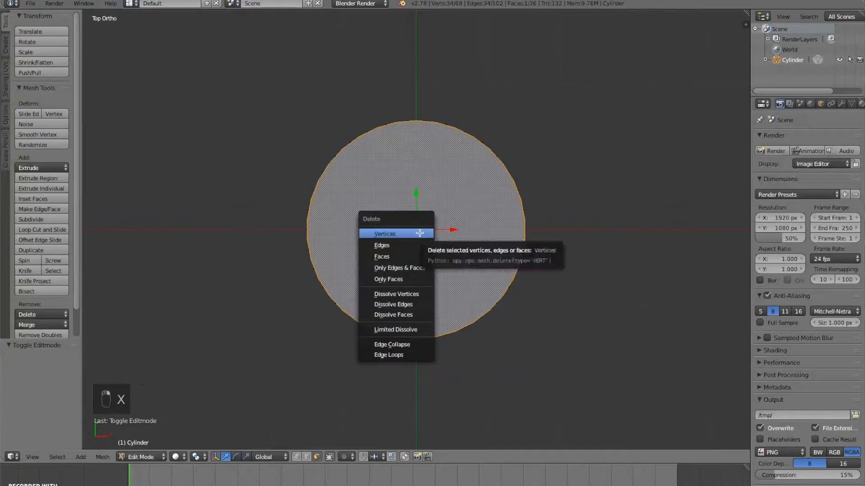
pyautogui.click(403, 277)
pyautogui.rightClick(414, 231)
pyautogui.press('x')
pyautogui.click(414, 232)
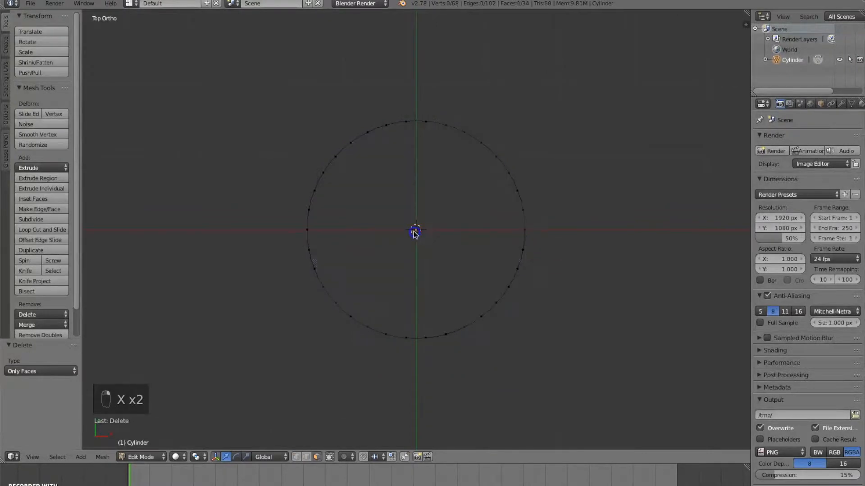
pyautogui.press('Tab')
pyautogui.moveTo(417, 231); pyautogui.dragTo(432, 196, button='middle')
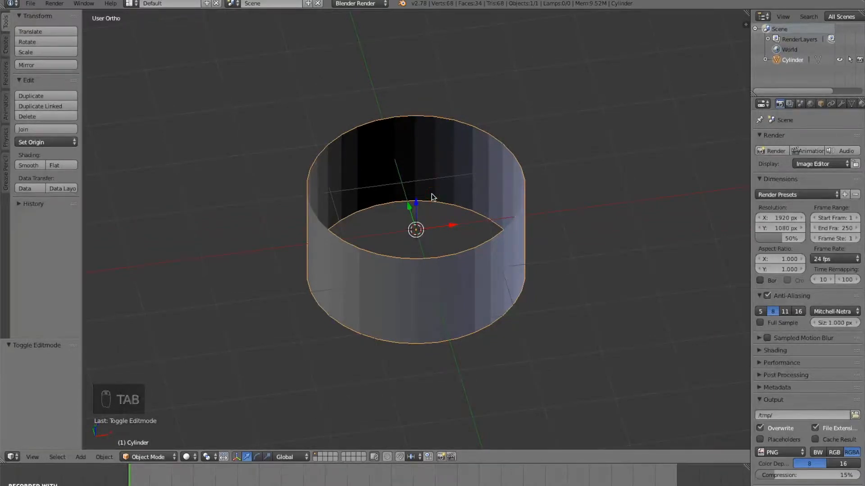
# Edit the cylinder mesh in top view and turn off limiting selection to visible geometry
pyautogui.press('KP_7')
pyautogui.press('Tab')
pyautogui.press('Tab')
pyautogui.press('Tab')
pyautogui.click(297, 457)
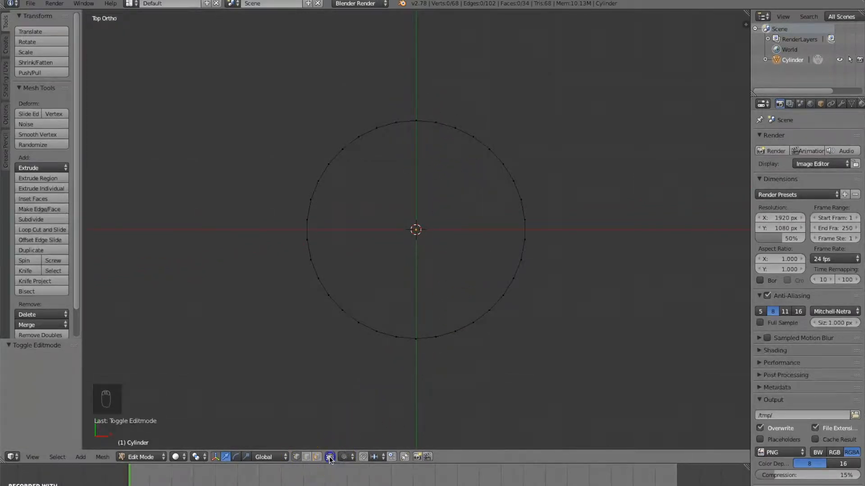
pyautogui.press('b')
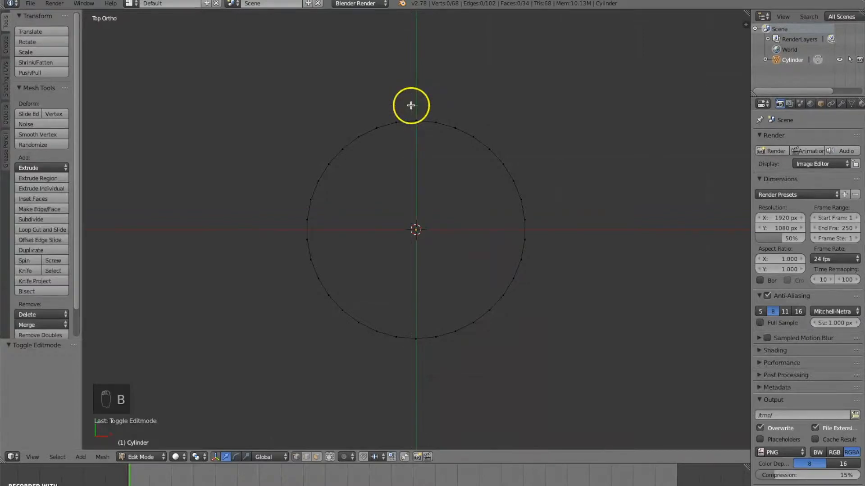
pyautogui.moveTo(411, 105); pyautogui.dragTo(438, 149)
pyautogui.press('a')
pyautogui.press('b')
pyautogui.moveTo(404, 102); pyautogui.dragTo(438, 145)
pyautogui.press('a')
# Delete the pair of vertices where the cylinder wall crosses the positive Y axis, opening a gap in the wall
pyautogui.press('b')
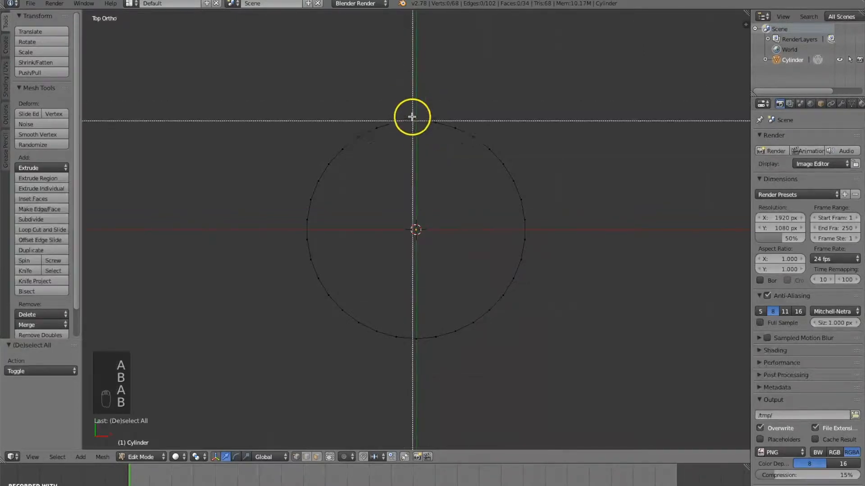
pyautogui.moveTo(411, 105); pyautogui.dragTo(427, 135)
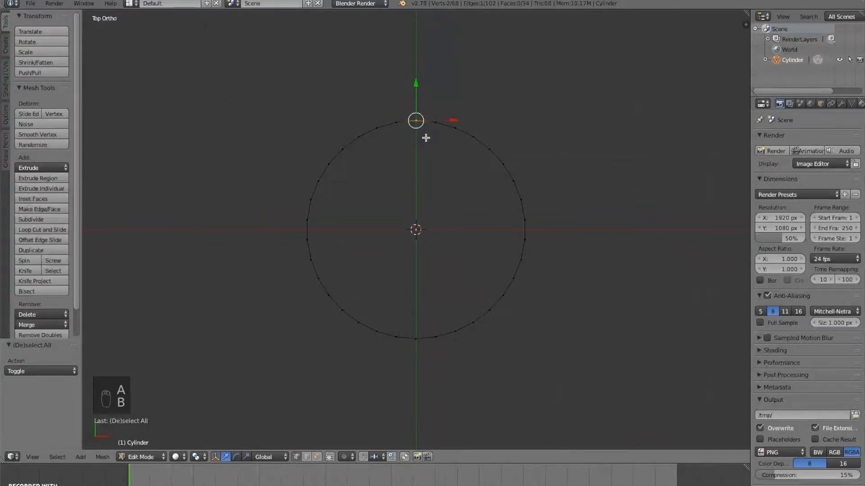
pyautogui.press('x')
pyautogui.click(411, 91)
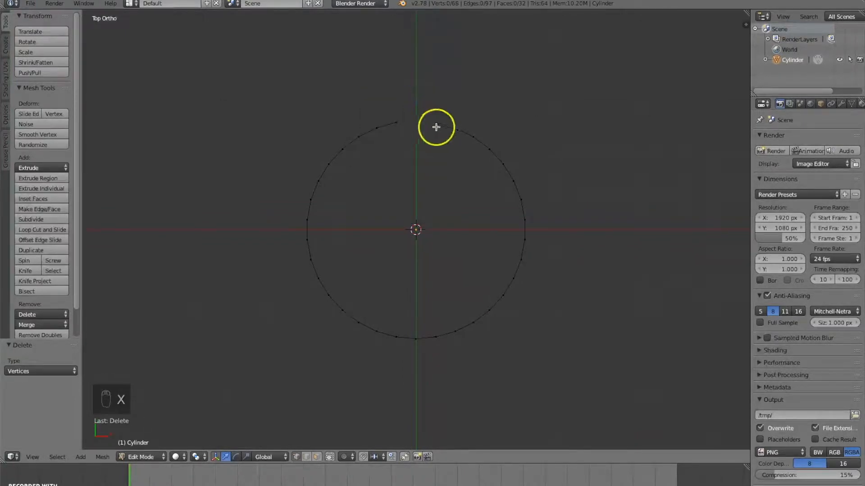
pyautogui.press('Tab')
pyautogui.moveTo(474, 290); pyautogui.dragTo(431, 239, button='middle')
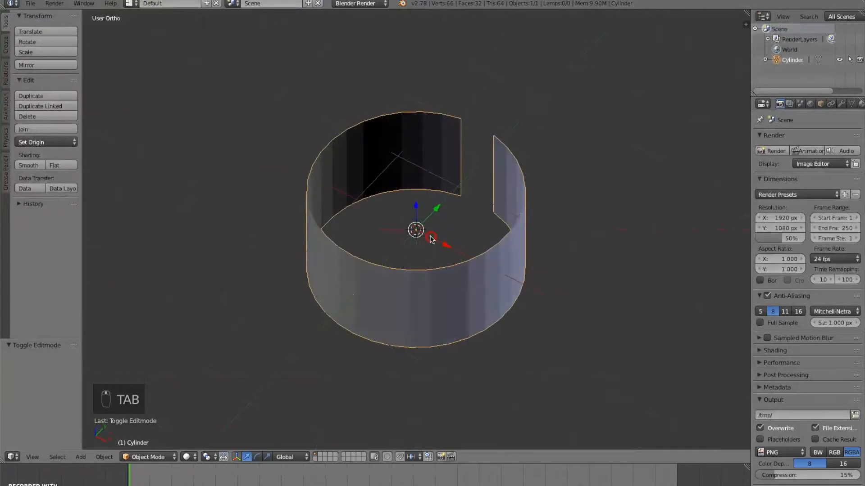
pyautogui.press('Tab')
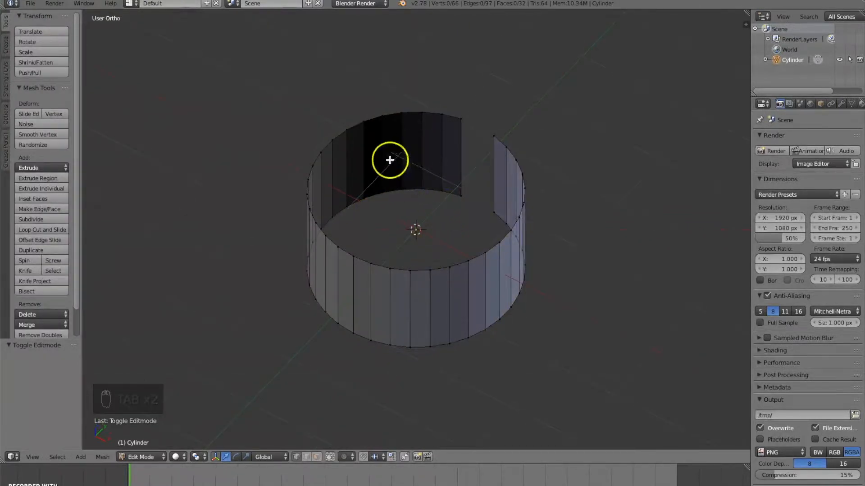
# Add four evenly spaced horizontal loop cuts around the cylinder wall, without sliding them
pyautogui.click(28, 228)
pyautogui.scroll(3, 401, 153)
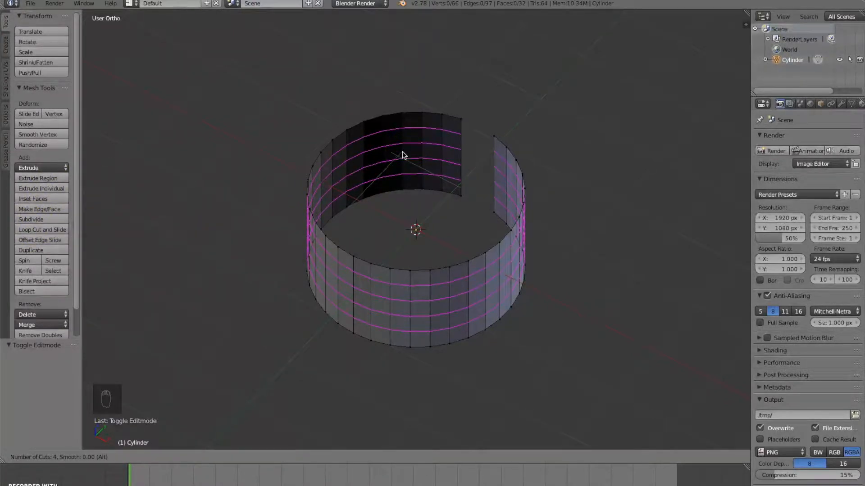
pyautogui.click(402, 154)
pyautogui.rightClick(403, 154)
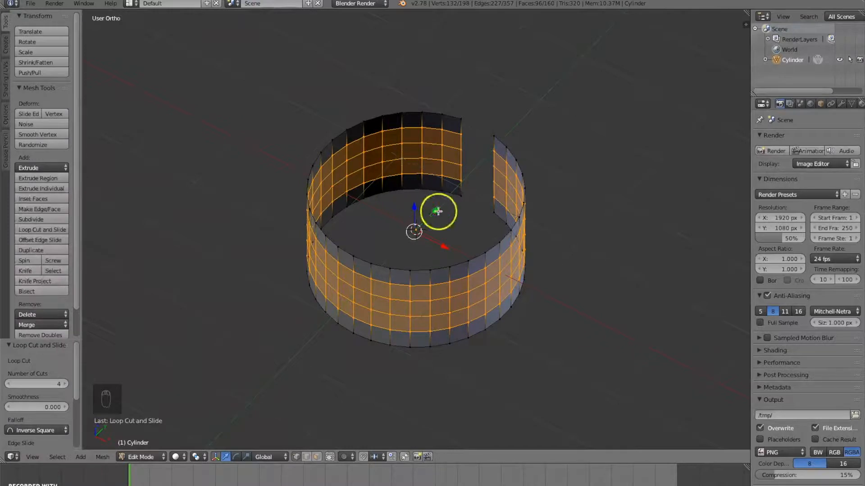
# Select the whole cylinder mesh and unwrap it with the standard Unwrap method in the UV Editing layout
pyautogui.press('a')
pyautogui.press('a')
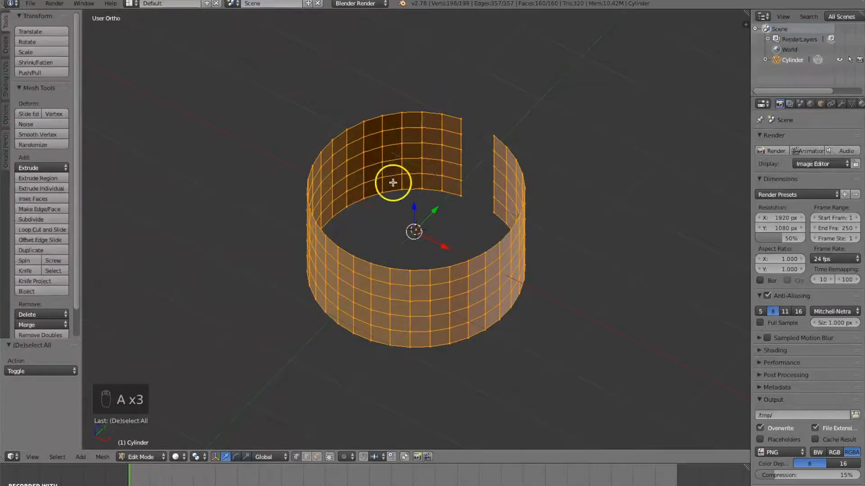
pyautogui.click(129, 3)
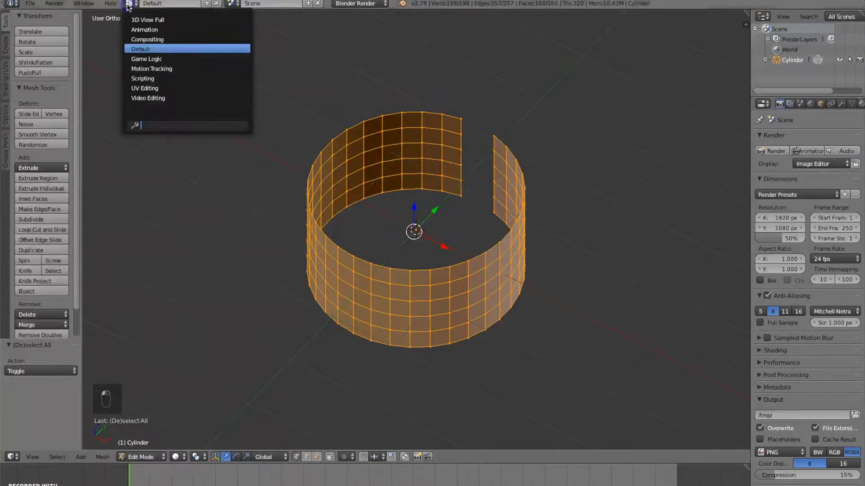
pyautogui.click(144, 88)
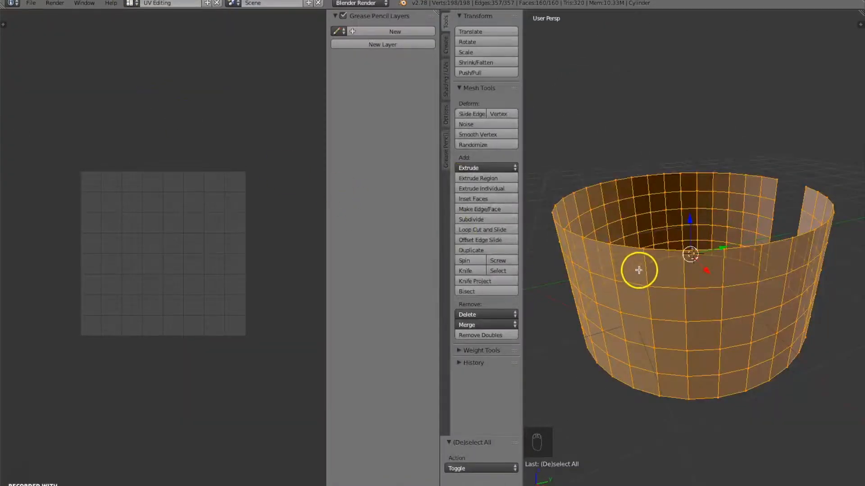
pyautogui.press('u')
pyautogui.click(677, 198)
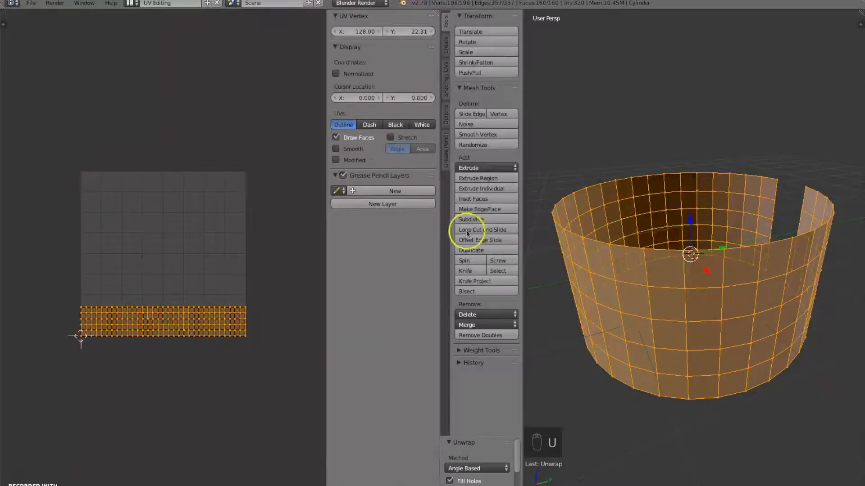
# Scale the UVs along Y only, pivoting on the 2D cursor, until they fill the full height of the UV square
pyautogui.click(266, 485)
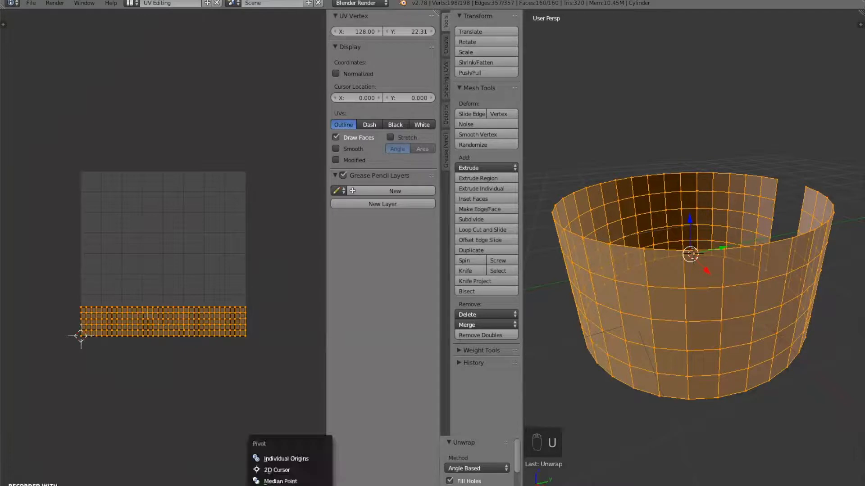
pyautogui.click(270, 469)
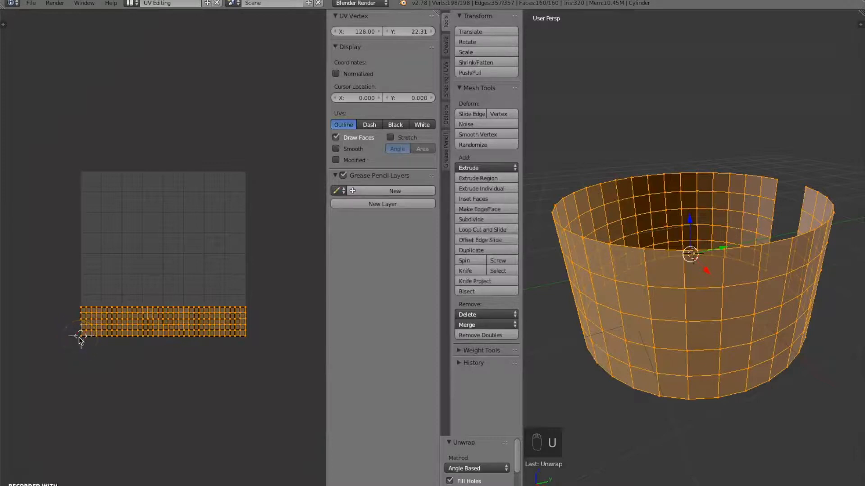
pyautogui.press('s')
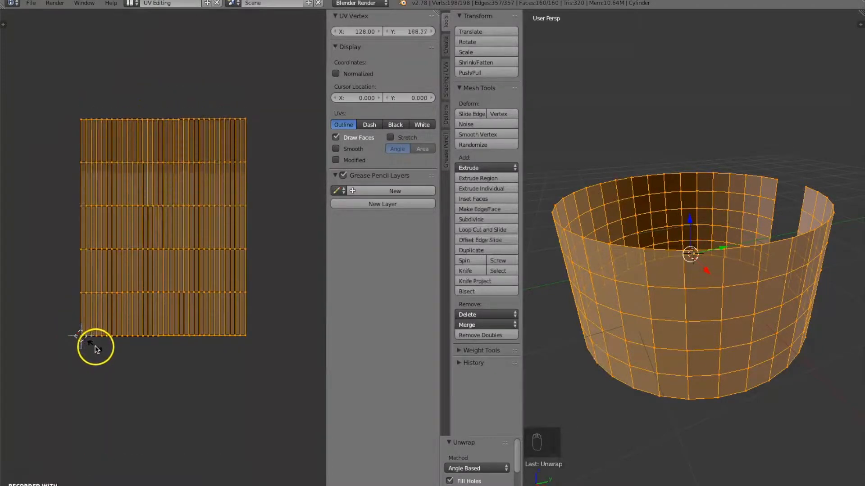
pyautogui.click(92, 350)
pyautogui.press('s')
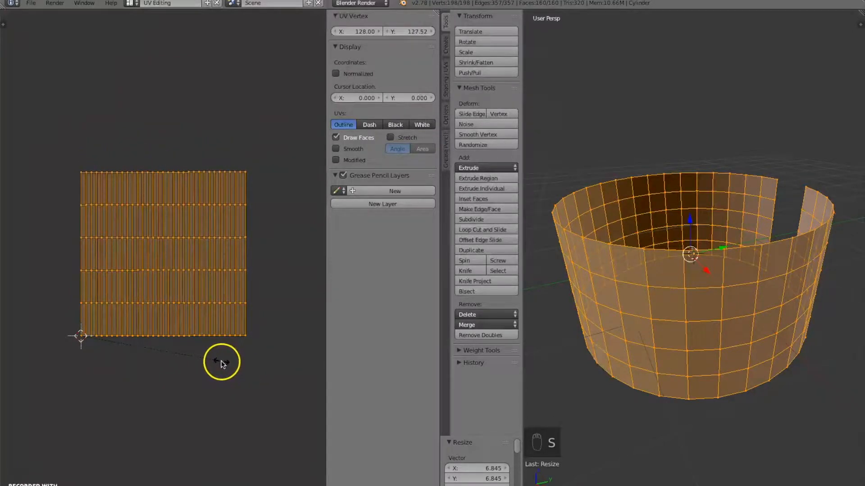
pyautogui.click(223, 364)
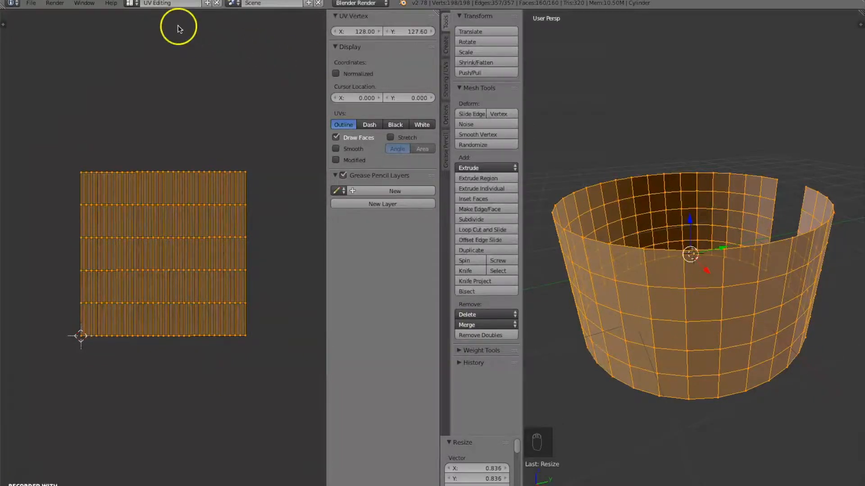
# Return to the Default layout, leave mesh editing and rename the cylinder object as LabScreen
pyautogui.click(136, 4)
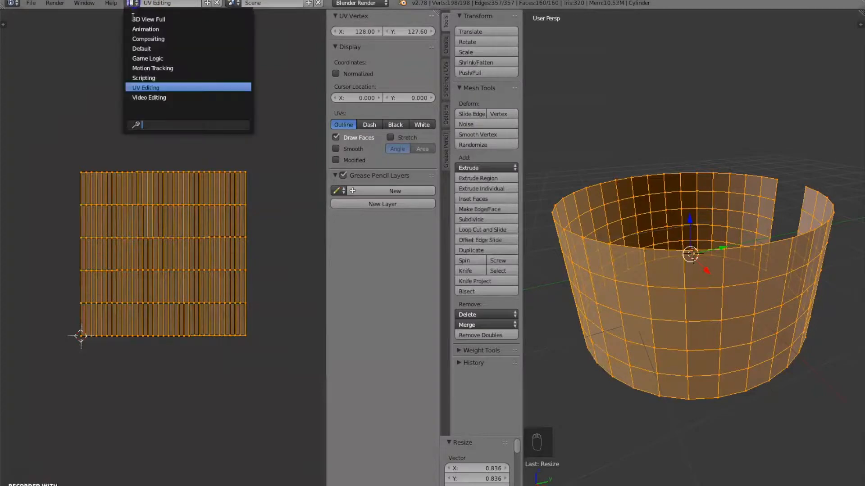
pyautogui.click(144, 47)
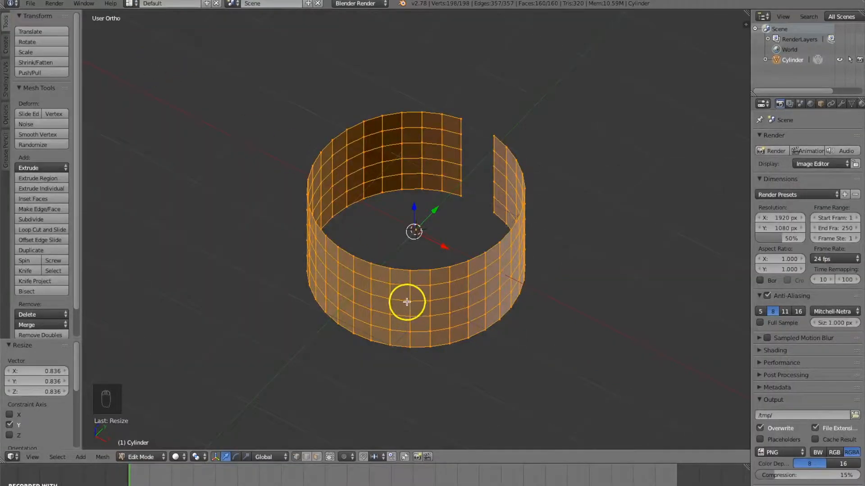
pyautogui.press('Tab')
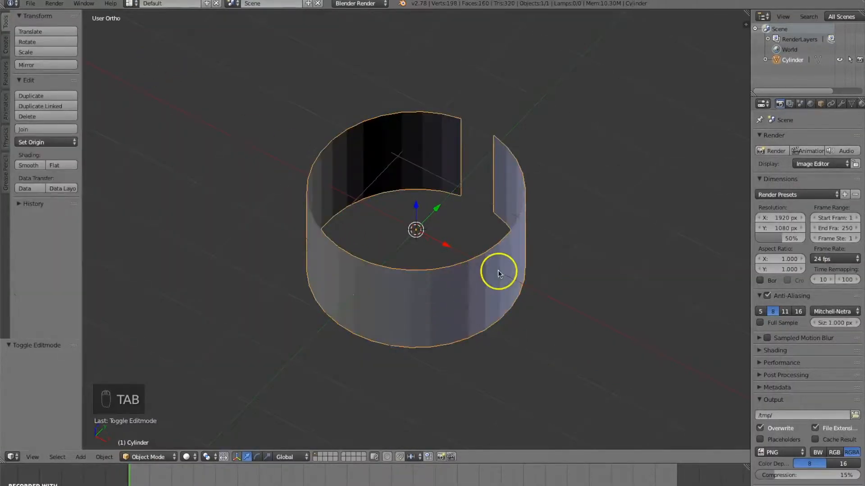
pyautogui.click(820, 105)
pyautogui.click(793, 141)
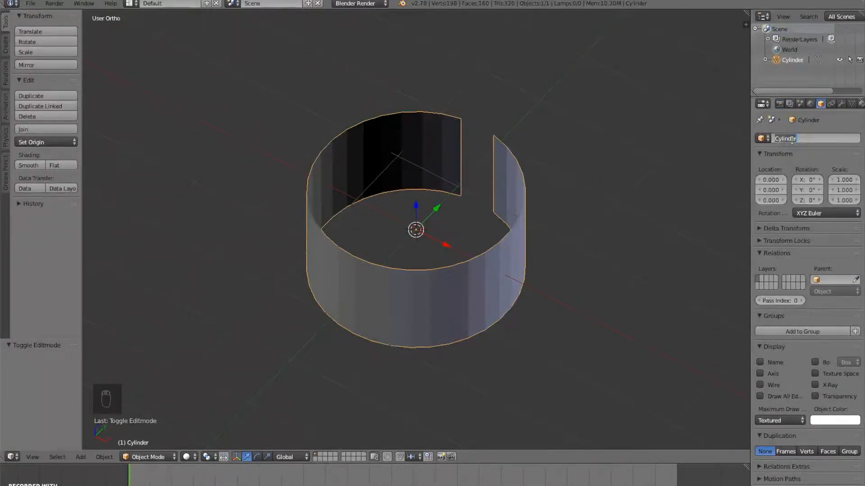
pyautogui.write('LabScreen')
pyautogui.press('Return')
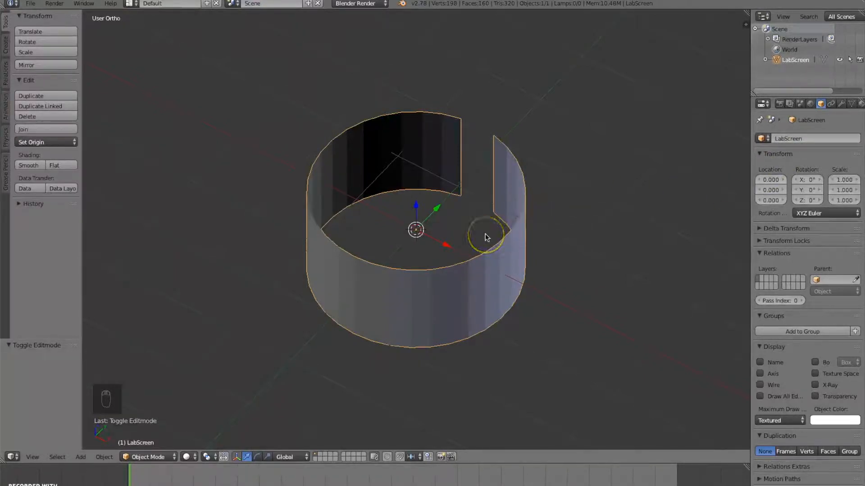
# In front view, move the entire LabScreen mesh up 0.77 along Z in edit mode, keeping the object's origin in place
pyautogui.press('KP_1')
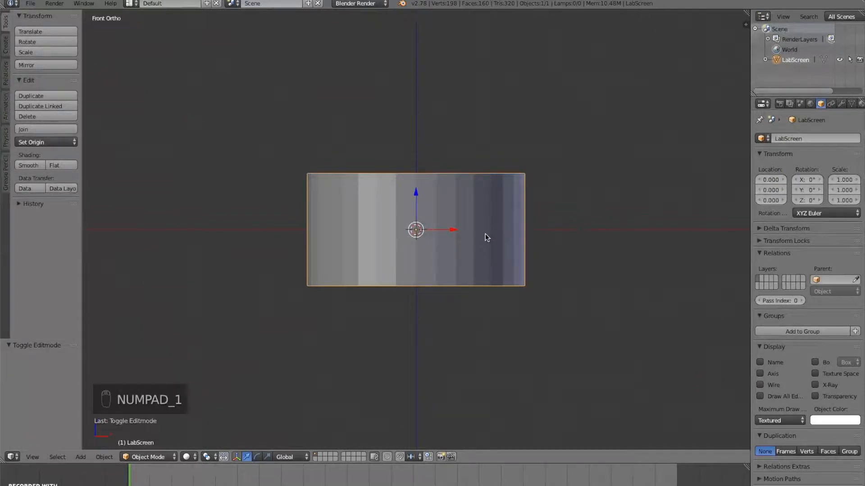
pyautogui.press('Tab')
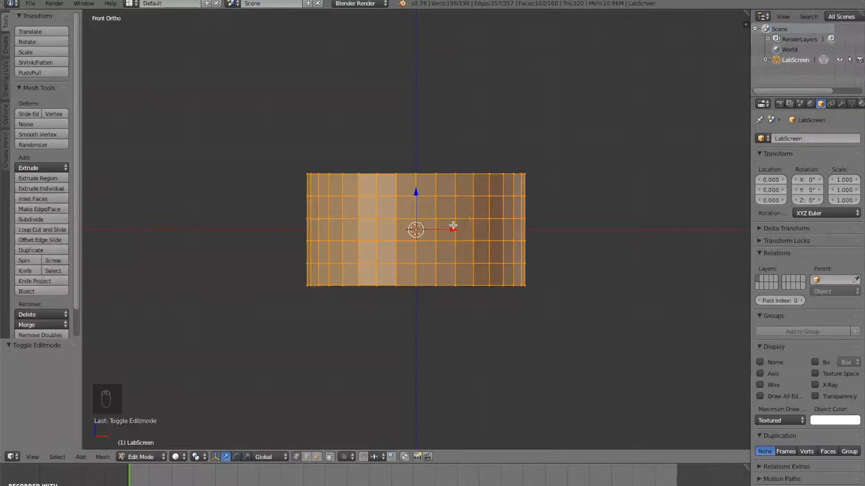
pyautogui.press('g')
pyautogui.press('z')
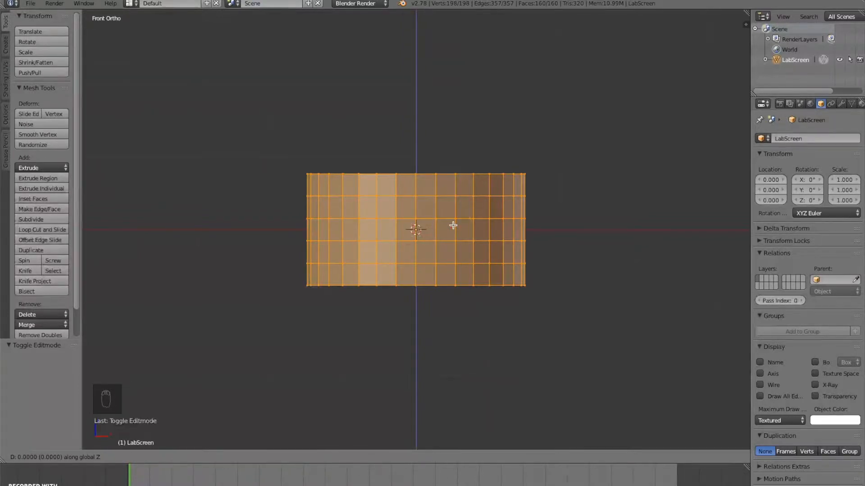
pyautogui.write('0.77')
pyautogui.press('Return')
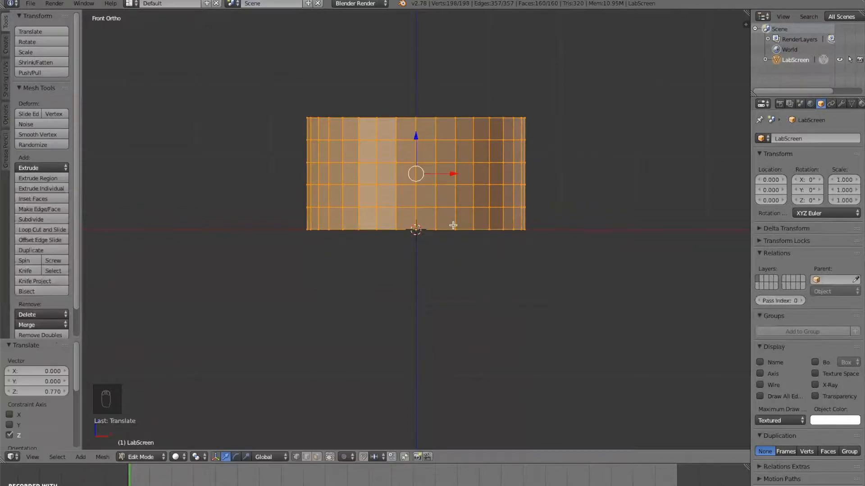
# Raise the whole mesh a further 0.67 along Z and return to object mode
pyautogui.scroll(5, 449, 184)
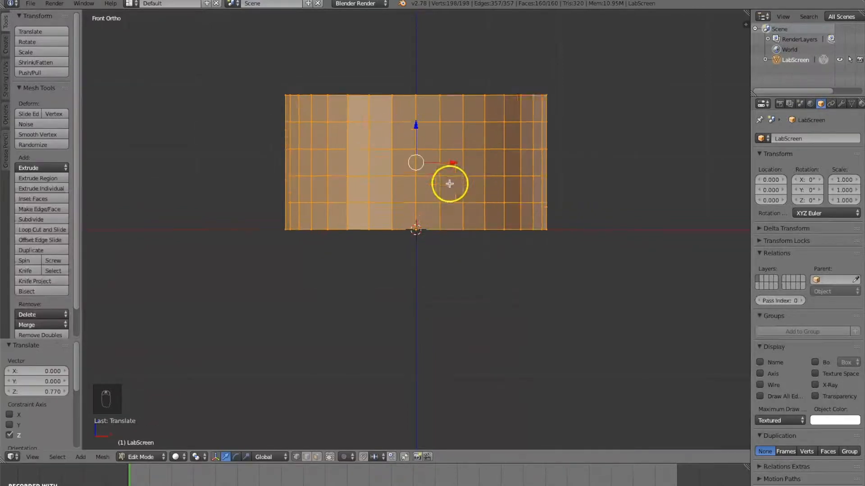
pyautogui.scroll(-2, 446, 249)
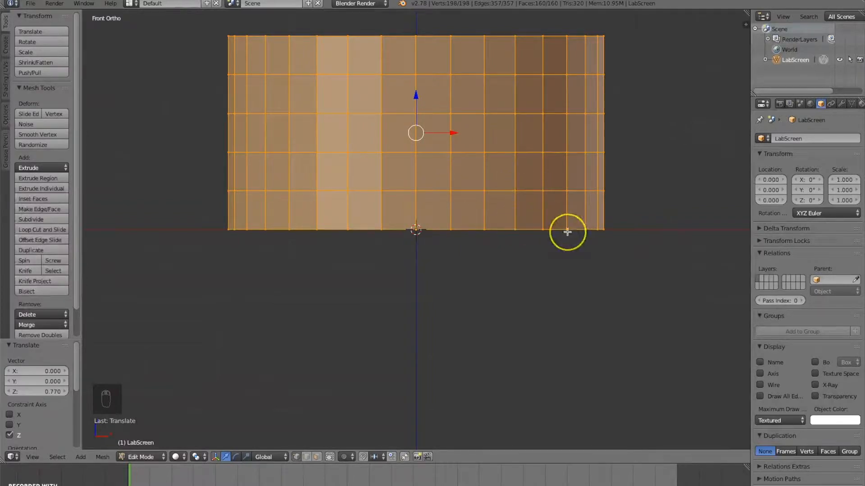
pyautogui.click(551, 229)
pyautogui.press('g')
pyautogui.press('z')
pyautogui.write('.')
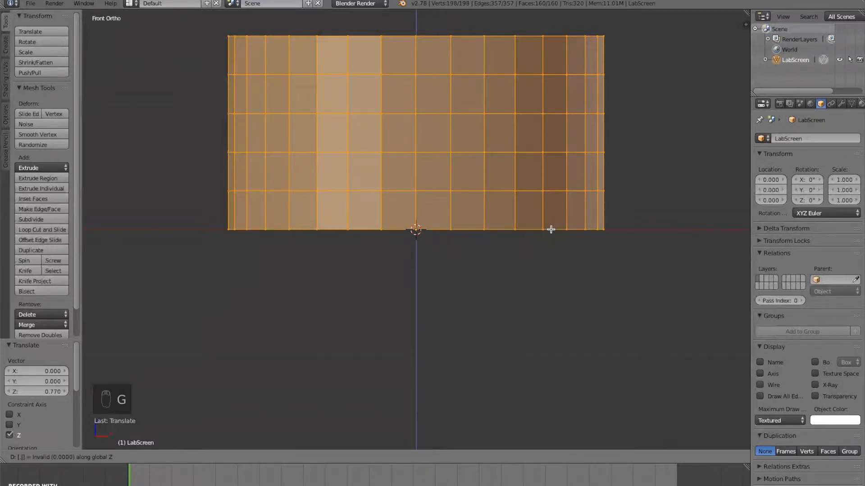
pyautogui.write('67')
pyautogui.press('Return')
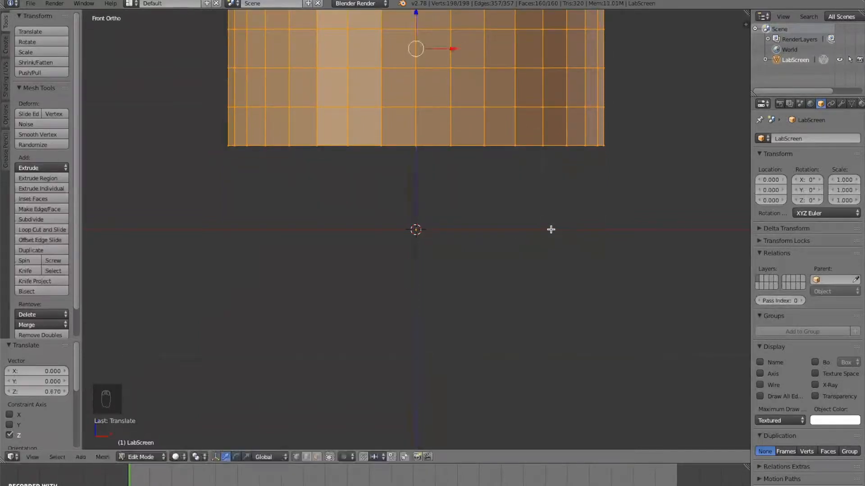
pyautogui.scroll(-4, 571, 237)
pyautogui.press('Tab')
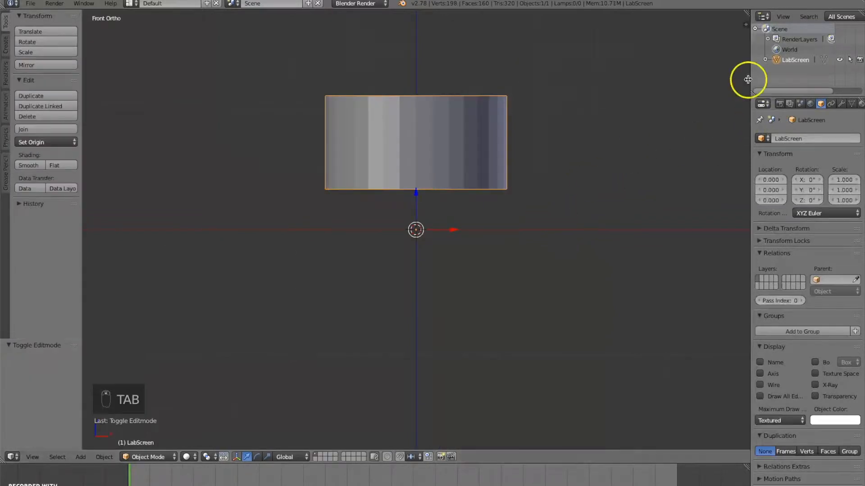
# Set the LabScreen object's dimensions to 3.25 in X and 3.55 in Y, working from top view
pyautogui.click(746, 24)
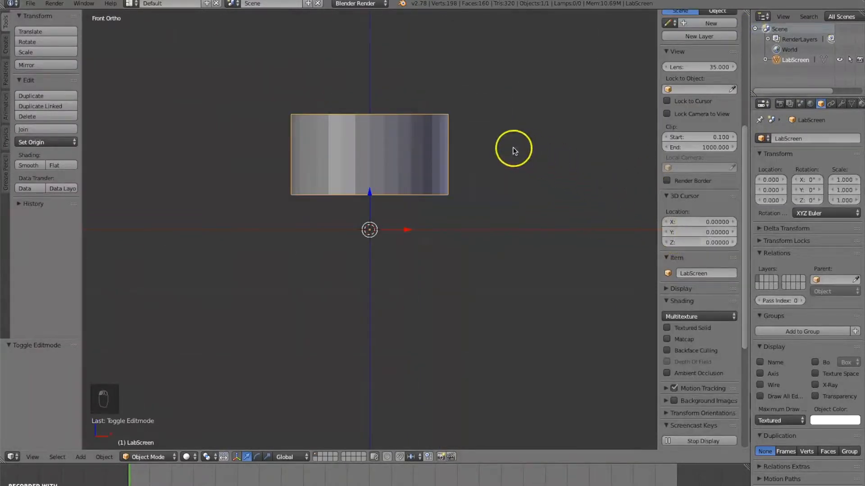
pyautogui.press('KP_7')
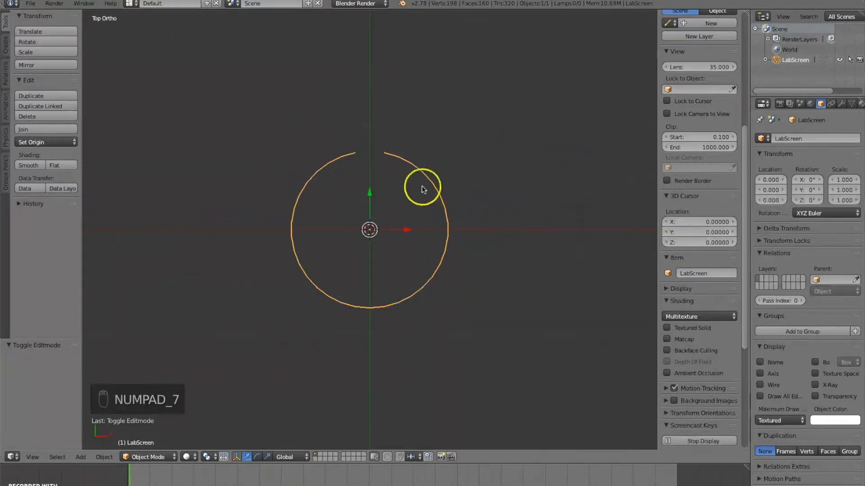
pyautogui.scroll(-2, 500, 251)
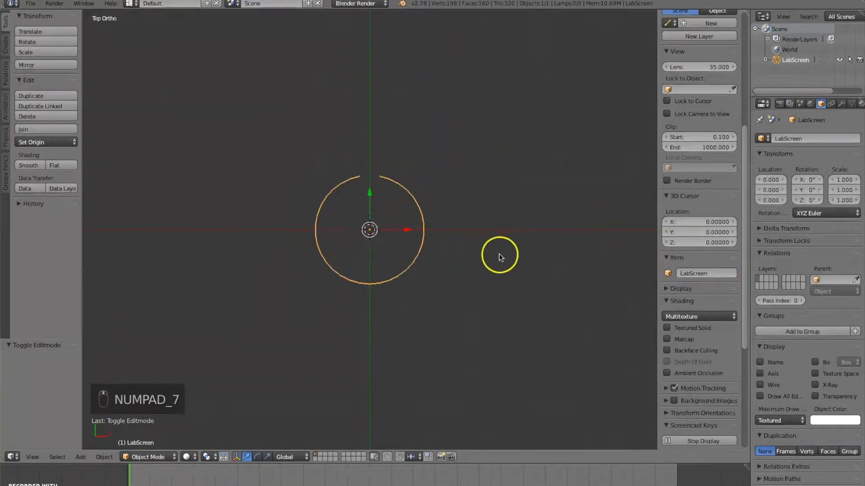
pyautogui.scroll(10, 748, 146)
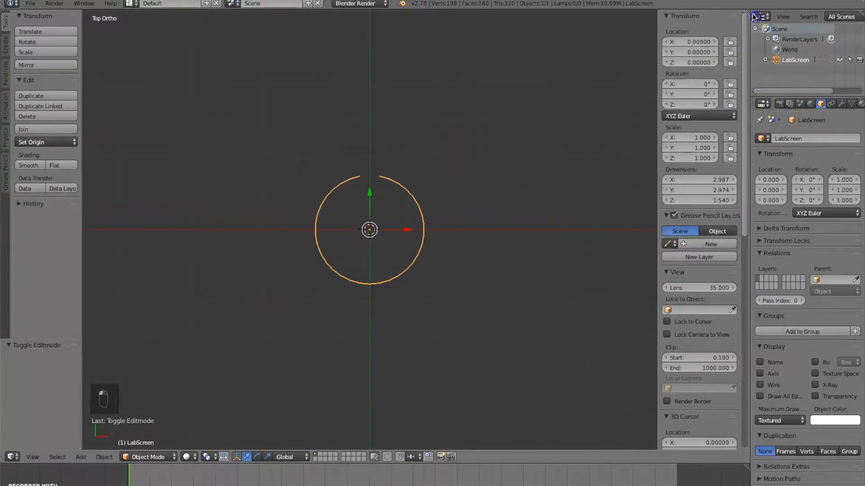
pyautogui.click(717, 180)
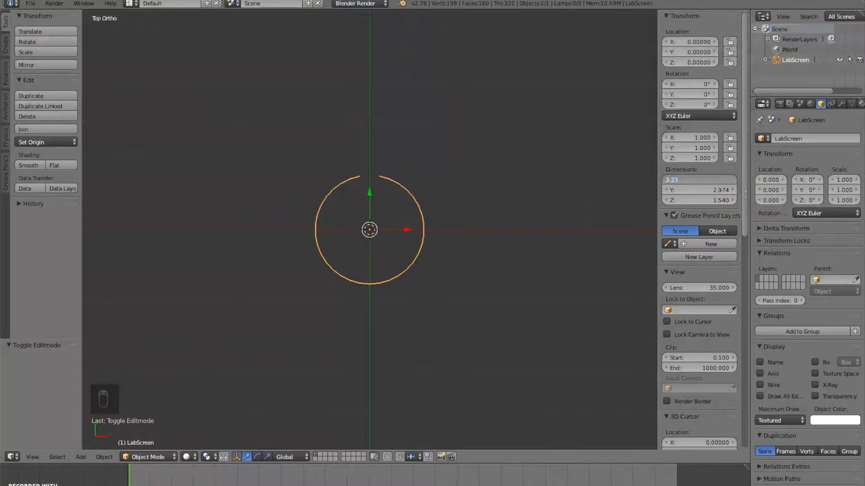
pyautogui.press('Return')
pyautogui.click(725, 191)
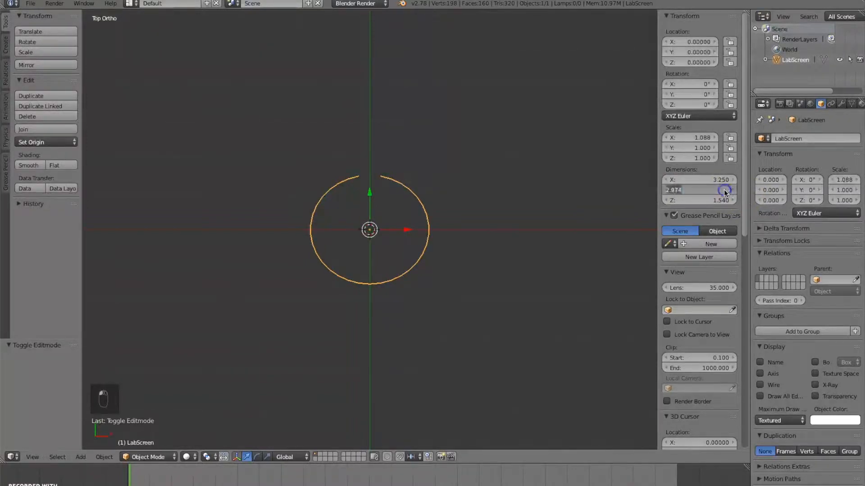
pyautogui.write('3.55')
pyautogui.press('Return')
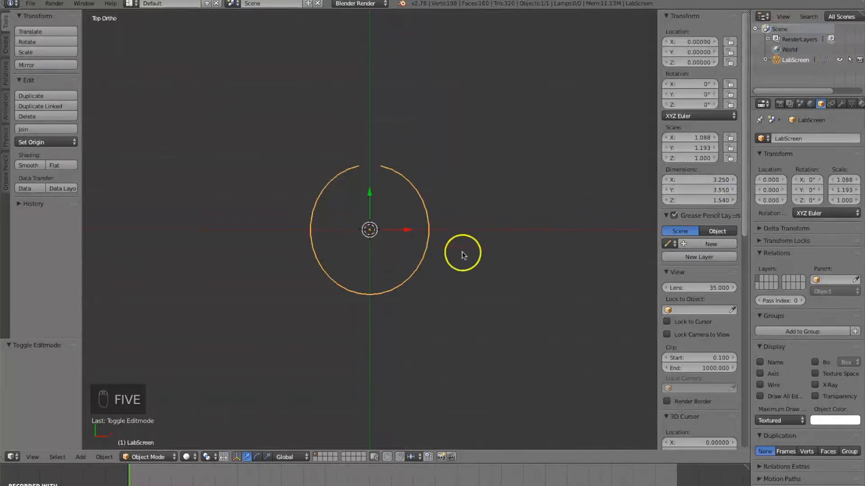
# Apply the LabScreen object's scale so its scale values reset to 1 at the current dimensions
pyautogui.scroll(1, 410, 291)
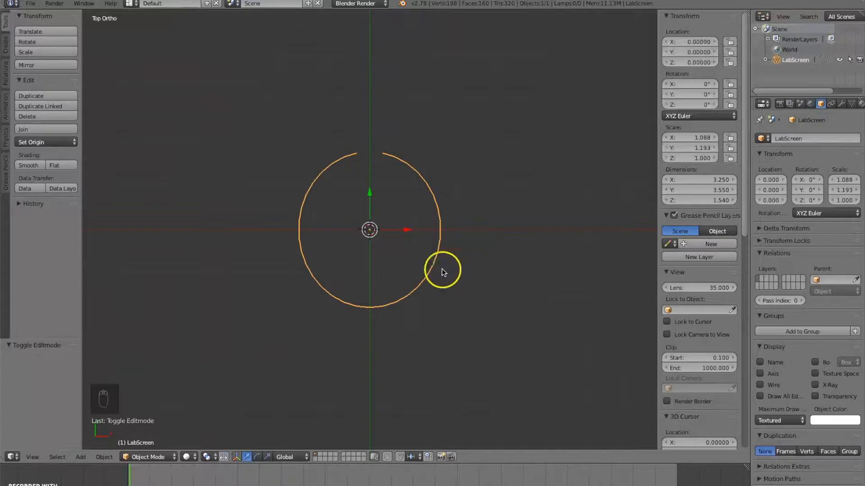
pyautogui.click(104, 457)
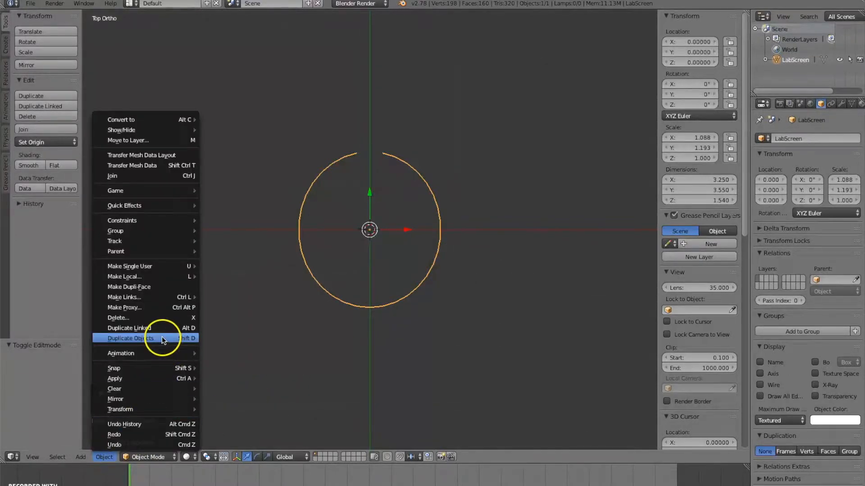
pyautogui.moveTo(126, 386)
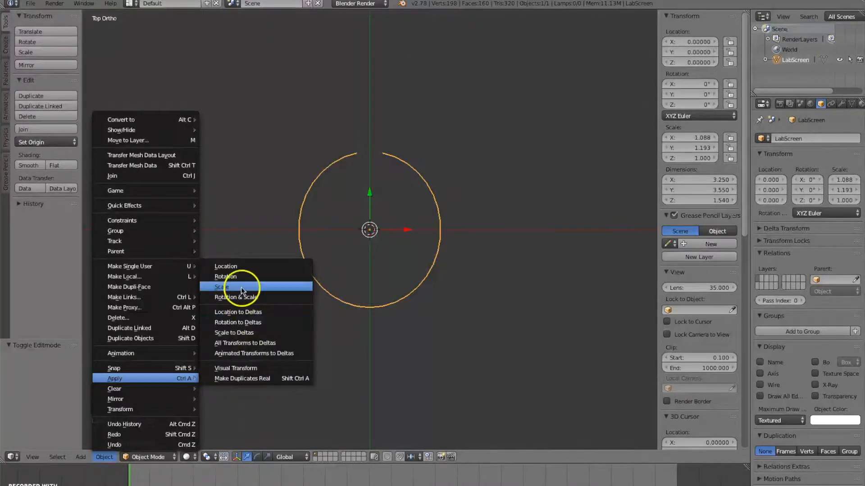
pyautogui.click(242, 287)
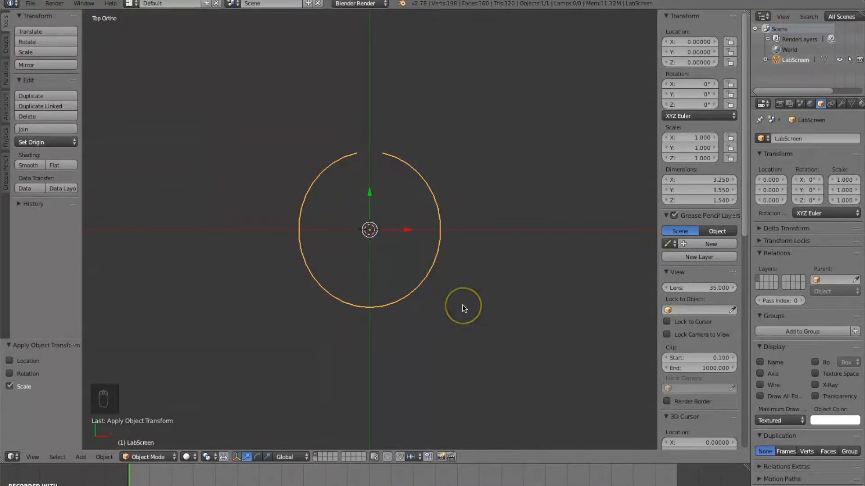
# Duplicate LabScreen in place, move the copy to layer 2 and make that layer the visible one
pyautogui.moveTo(440, 324); pyautogui.dragTo(319, 257, button='middle')
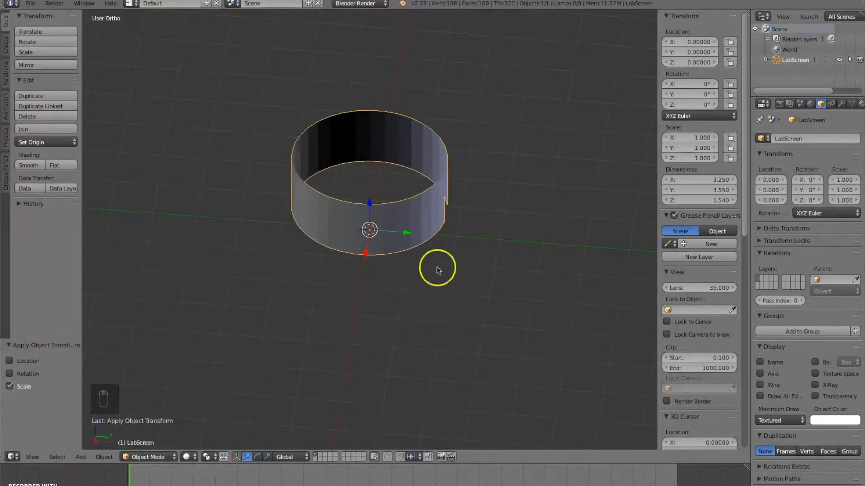
pyautogui.rightClick(468, 270)
pyautogui.rightClick(443, 226)
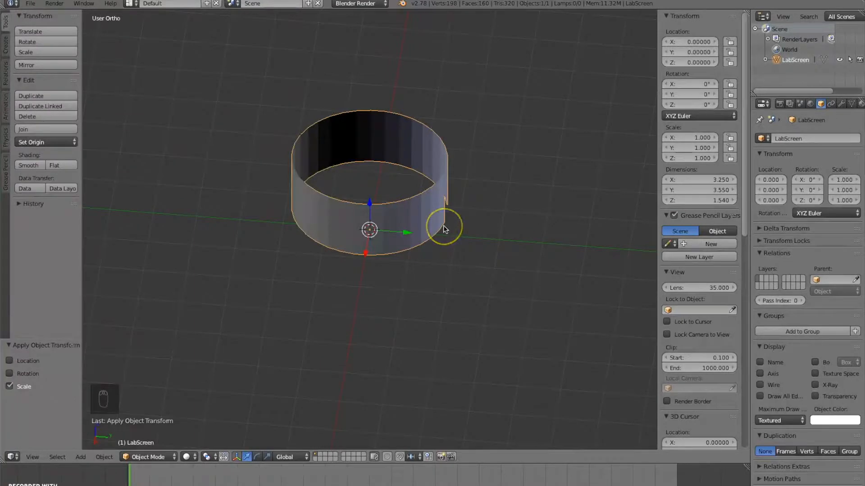
pyautogui.hotkey('shift', 'd')
pyautogui.click(443, 228)
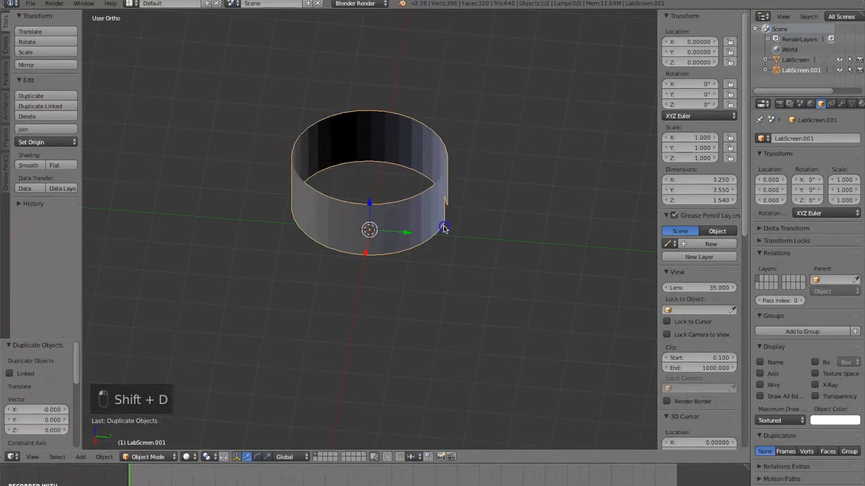
pyautogui.press('m')
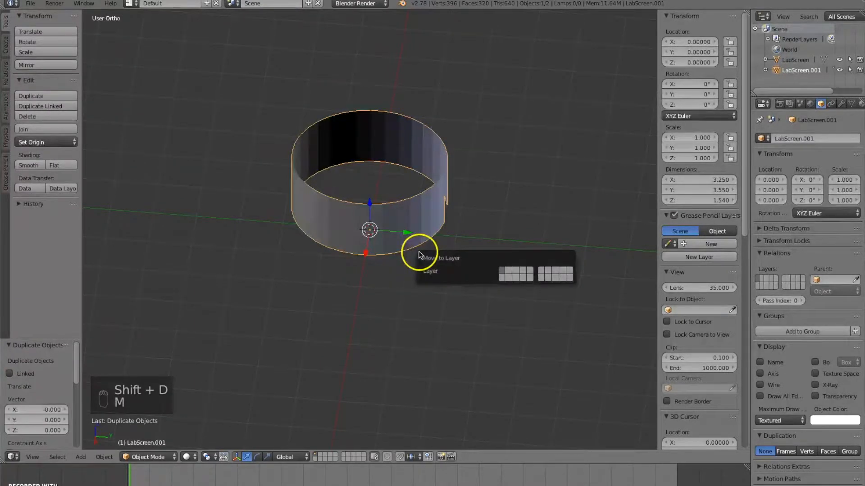
pyautogui.click(508, 269)
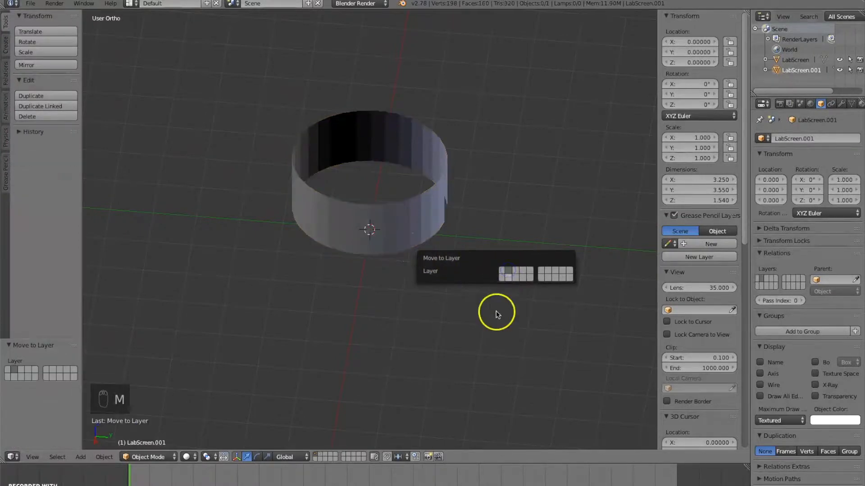
pyautogui.click(319, 454)
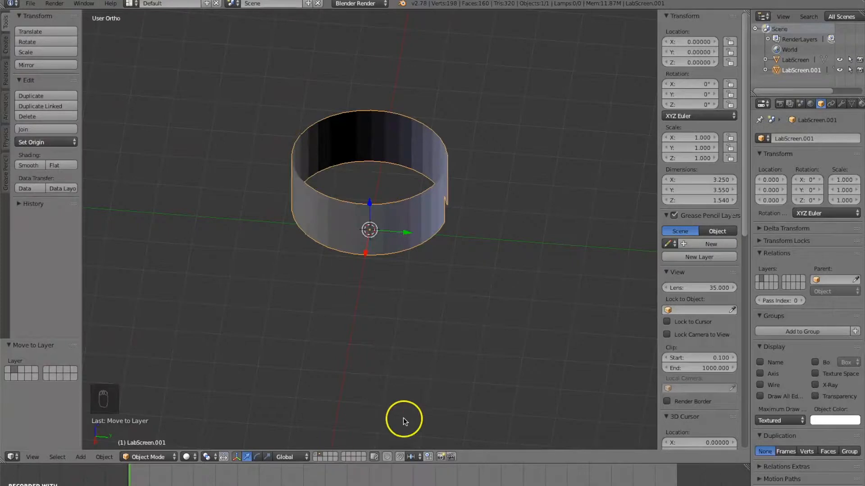
# In top view, separate the upper-right quarter of the duplicated screen mesh into its own object
pyautogui.press('KP_7')
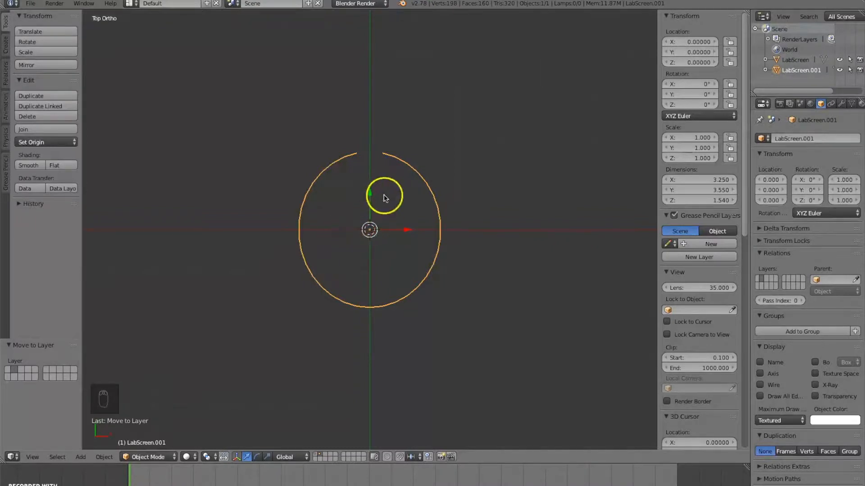
pyautogui.press('Tab')
pyautogui.scroll(2, 411, 150)
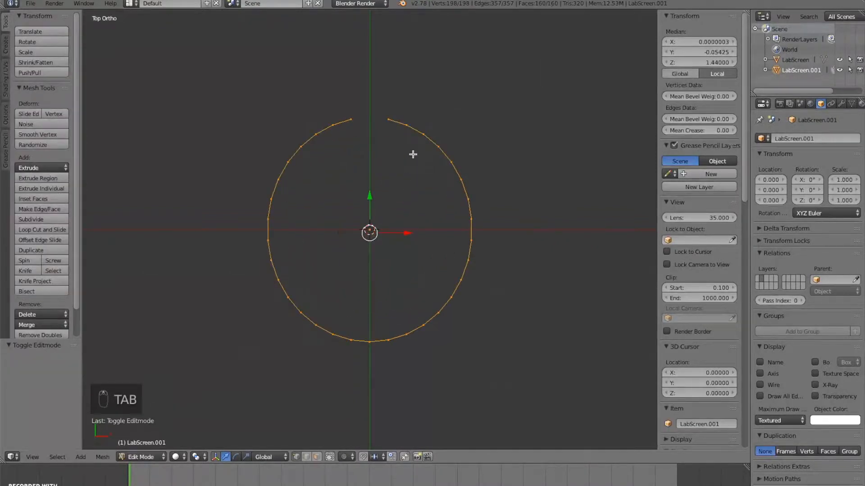
pyautogui.press('a')
pyautogui.press('a')
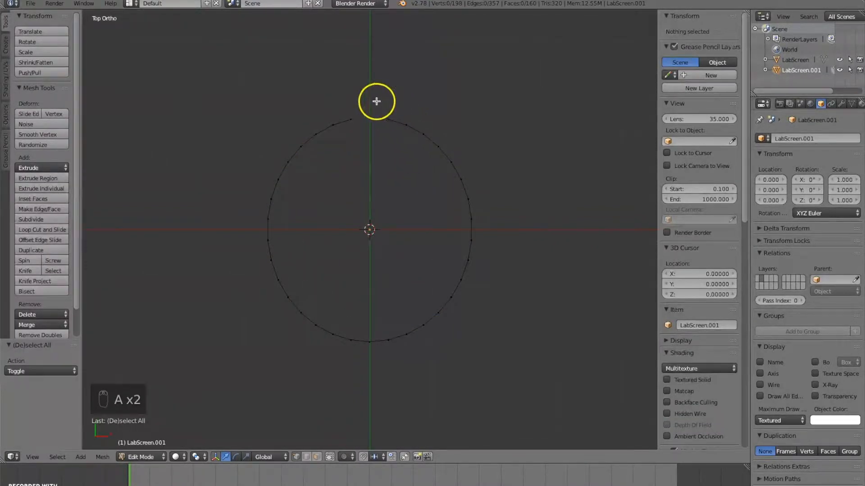
pyautogui.press('b')
pyautogui.moveTo(373, 95); pyautogui.dragTo(498, 247)
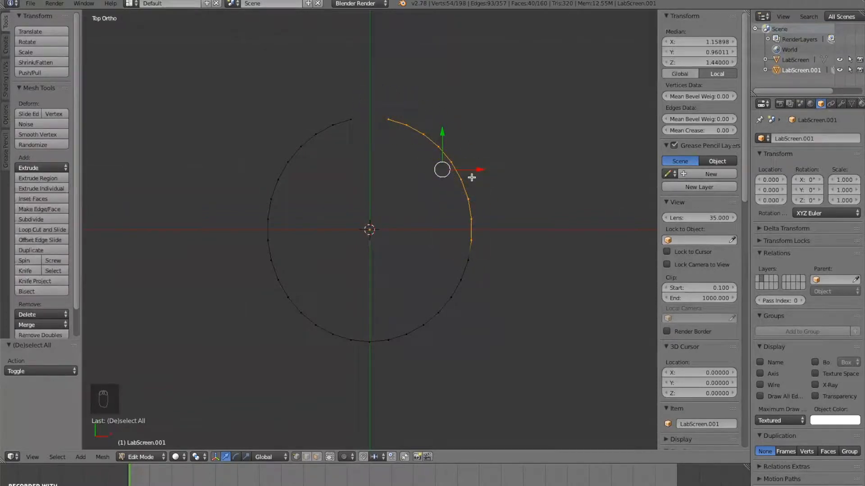
pyautogui.press('p')
pyautogui.click(477, 215)
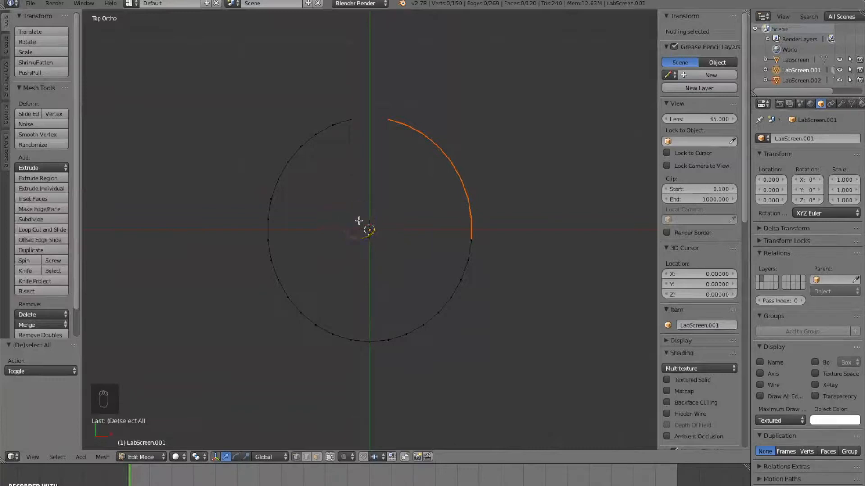
# Separate the lower-right quarter of the duplicated screen mesh into its own object
pyautogui.press('b')
pyautogui.moveTo(359, 220); pyautogui.dragTo(526, 364)
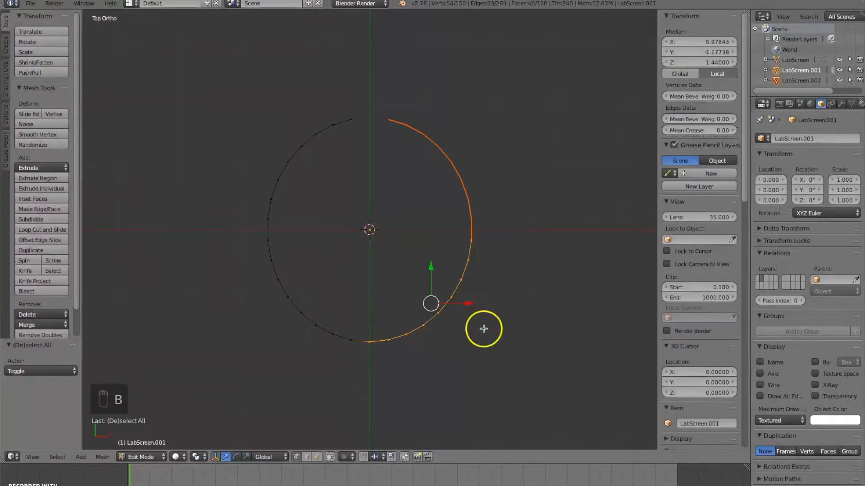
pyautogui.press('p')
pyautogui.click(458, 300)
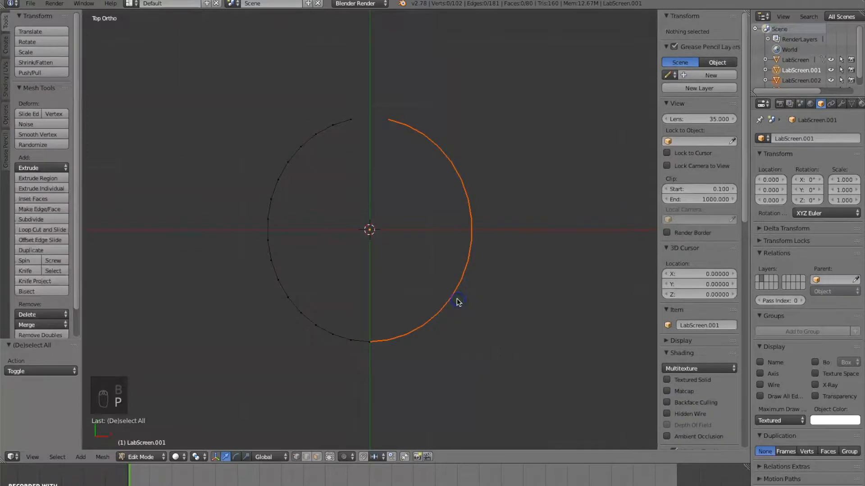
# Separate the lower-left quarter of the duplicated screen mesh into its own object and return to object mode
pyautogui.click(331, 457)
pyautogui.click(330, 456)
pyautogui.press('b')
pyautogui.moveTo(251, 231); pyautogui.dragTo(384, 365)
pyautogui.press('p')
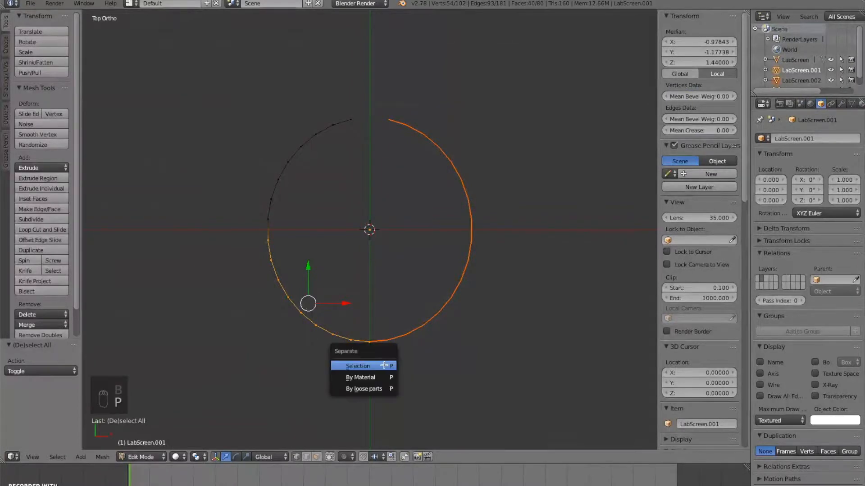
pyautogui.click(383, 364)
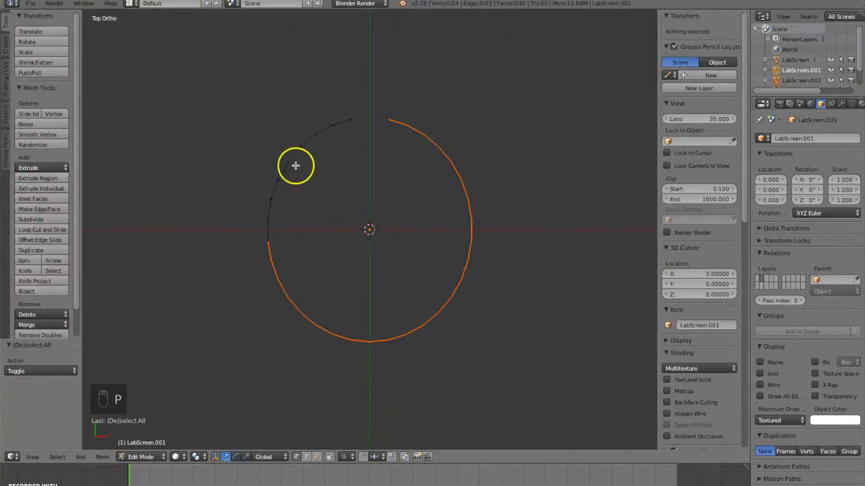
pyautogui.press('Tab')
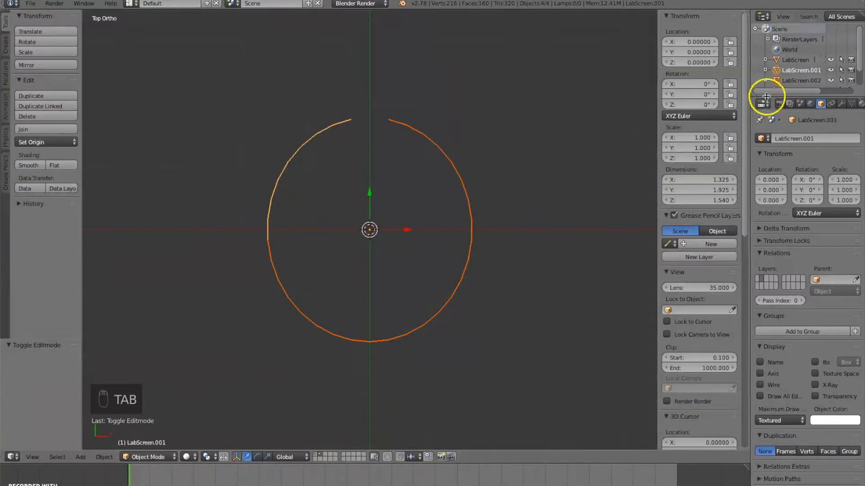
# Enlarge the outliner and switch to wireframe display to check the four quarter segments by selecting them in turn
pyautogui.moveTo(768, 94); pyautogui.dragTo(771, 116)
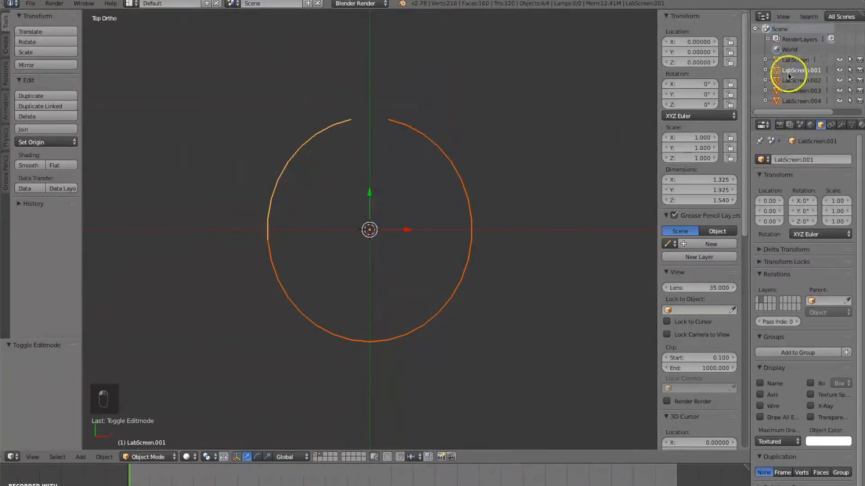
pyautogui.rightClick(460, 173)
pyautogui.rightClick(456, 279)
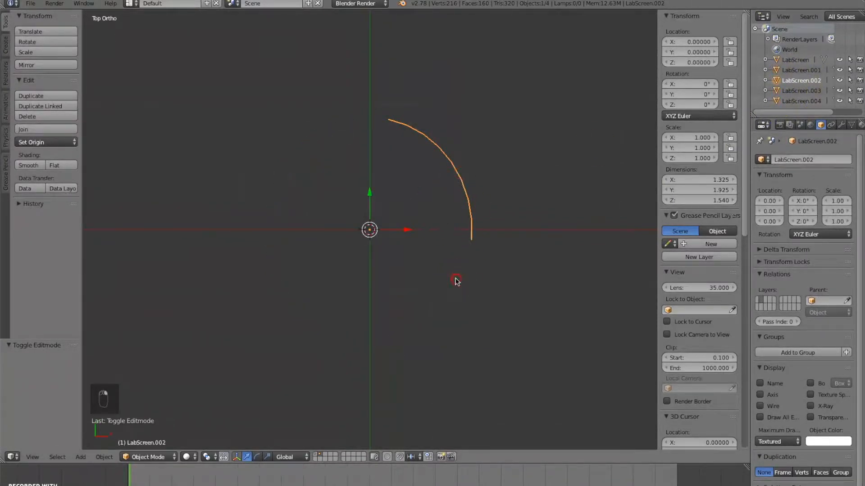
pyautogui.press('z')
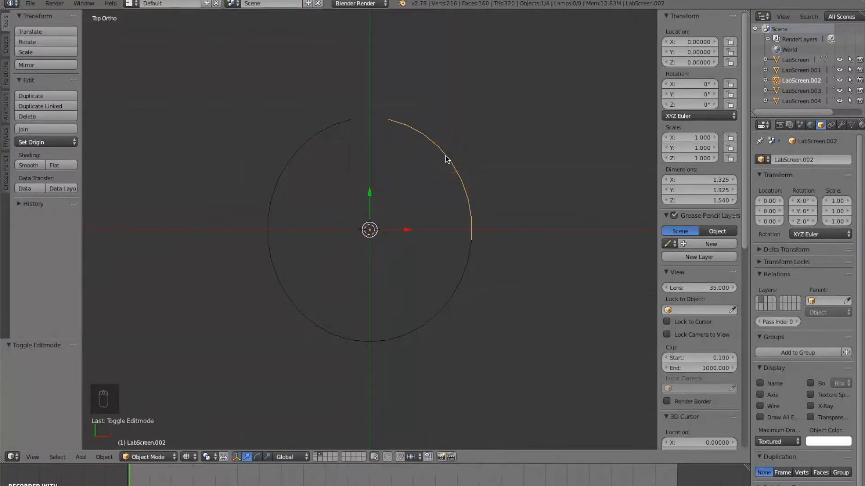
pyautogui.rightClick(445, 305)
pyautogui.rightClick(290, 311)
pyautogui.rightClick(286, 168)
pyautogui.rightClick(434, 155)
pyautogui.rightClick(467, 273)
# Rename the upper-right quarter segment as LabScreen.001
pyautogui.click(818, 161)
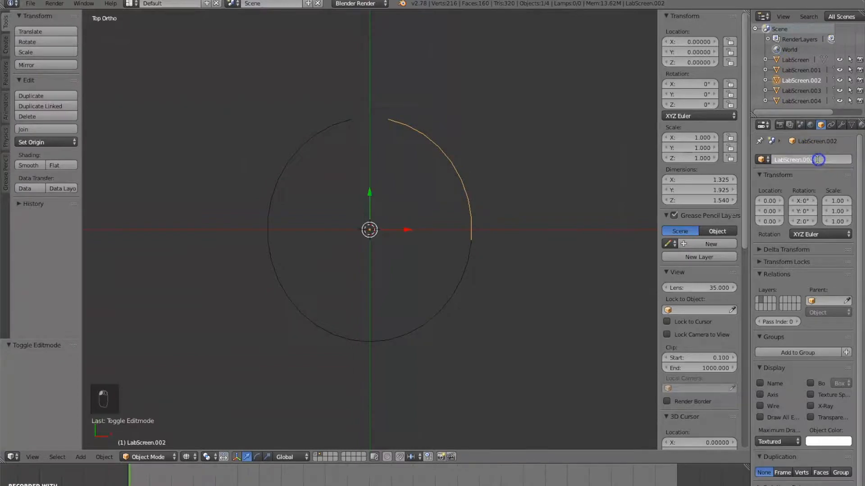
pyautogui.press('BackSpace')
pyautogui.write('1')
pyautogui.press('Return')
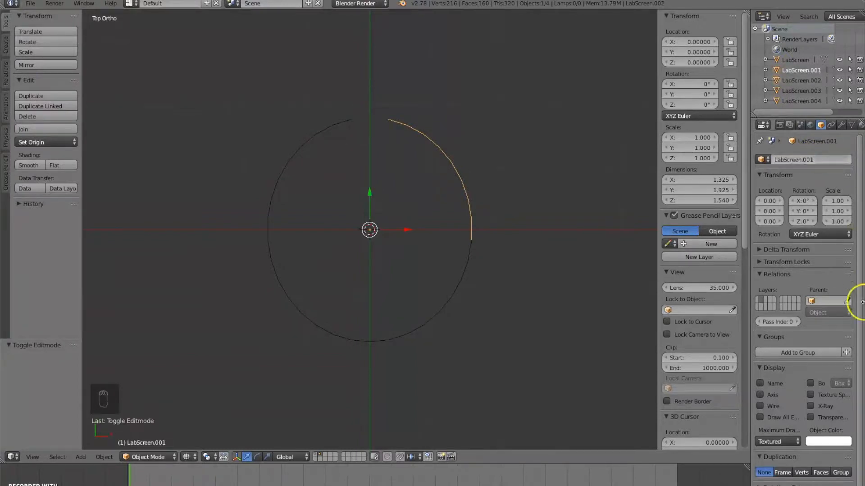
pyautogui.click(790, 81)
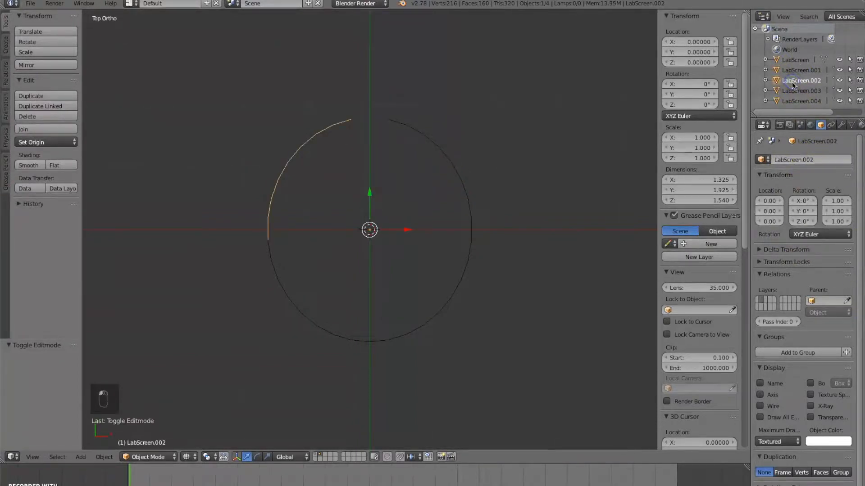
pyautogui.click(822, 158)
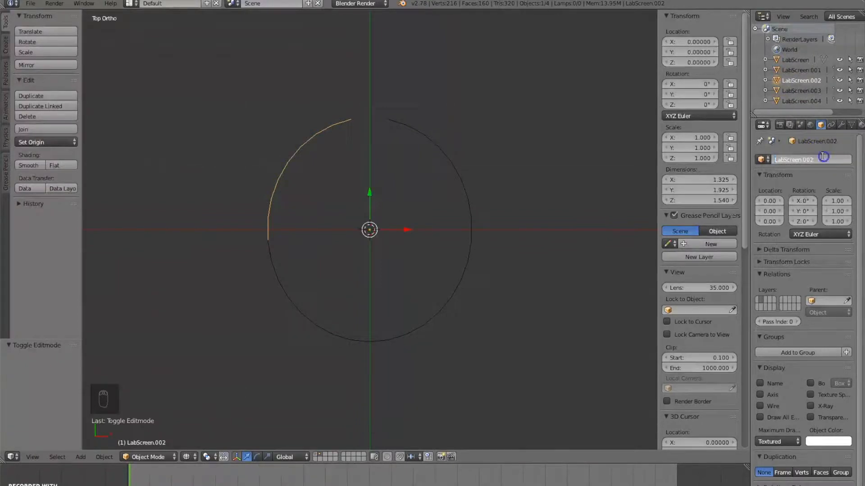
pyautogui.press('Escape')
# Rename the lower-right quarter segment as LabScreen.002
pyautogui.click(797, 91)
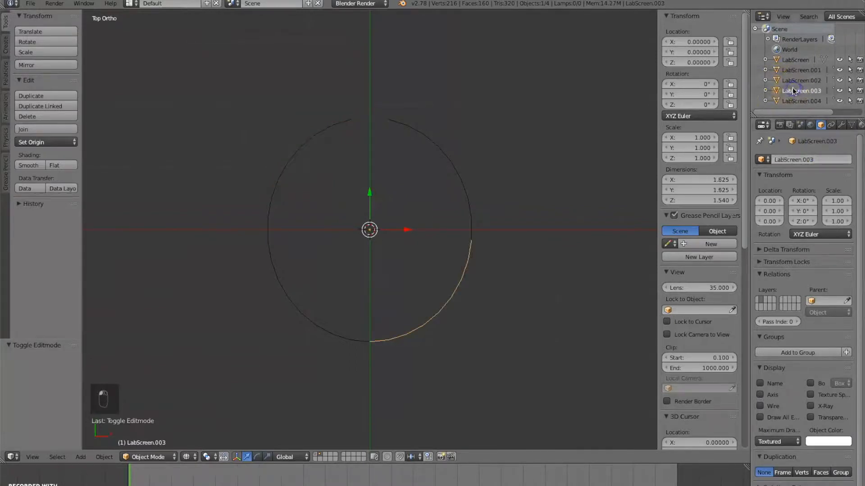
pyautogui.doubleClick(816, 160)
pyautogui.press('BackSpace')
pyautogui.write('2')
pyautogui.press('Return')
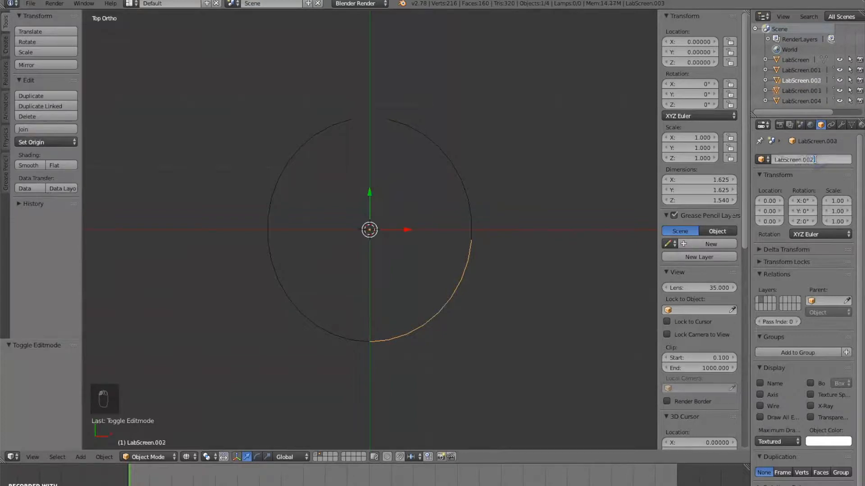
# Rename the lower-left quarter segment as LabScreen.003 and select the four segments in turn to check their numbering
pyautogui.click(800, 102)
pyautogui.doubleClick(818, 159)
pyautogui.click(819, 159)
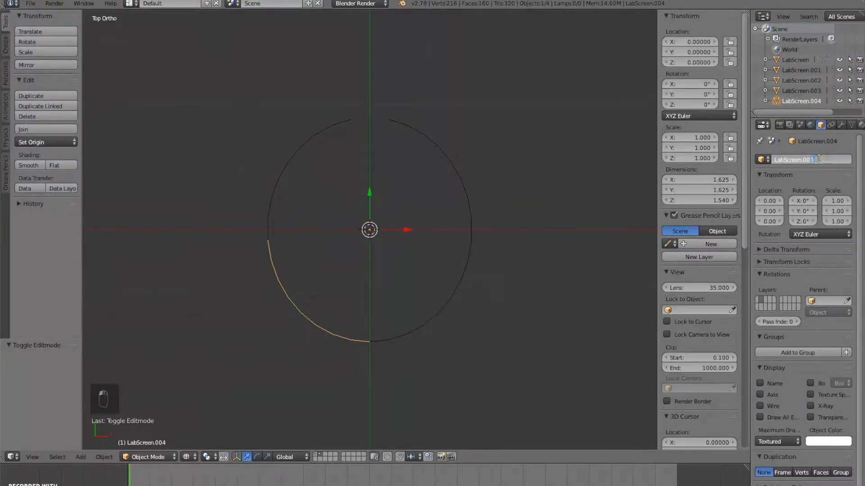
pyautogui.press('BackSpace')
pyautogui.write('3')
pyautogui.press('Return')
pyautogui.click(804, 101)
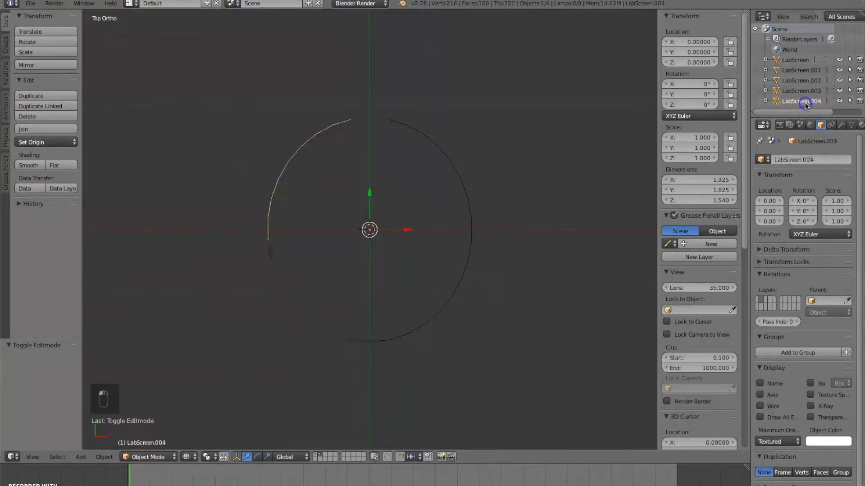
pyautogui.click(803, 91)
pyautogui.click(803, 80)
pyautogui.click(803, 70)
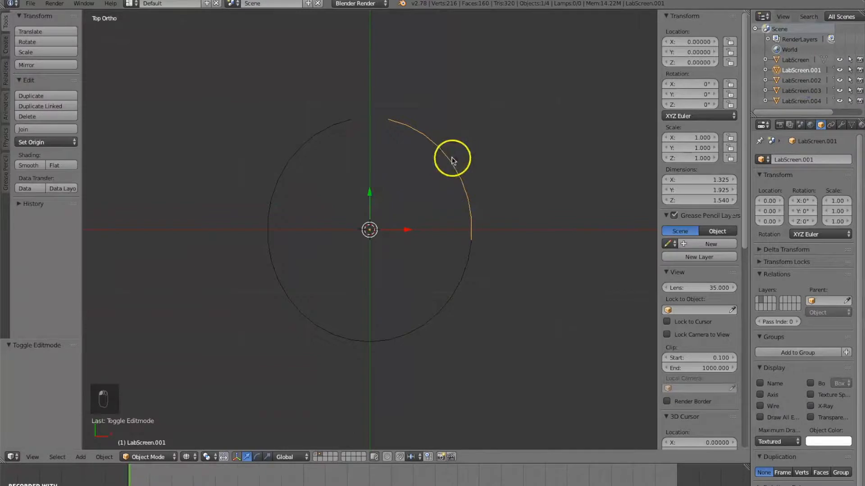
# Start a Wavefront OBJ export of the selected LabScreen.001 segment and browse to Desktop/SparckProjects/_models/_calib
pyautogui.rightClick(434, 149)
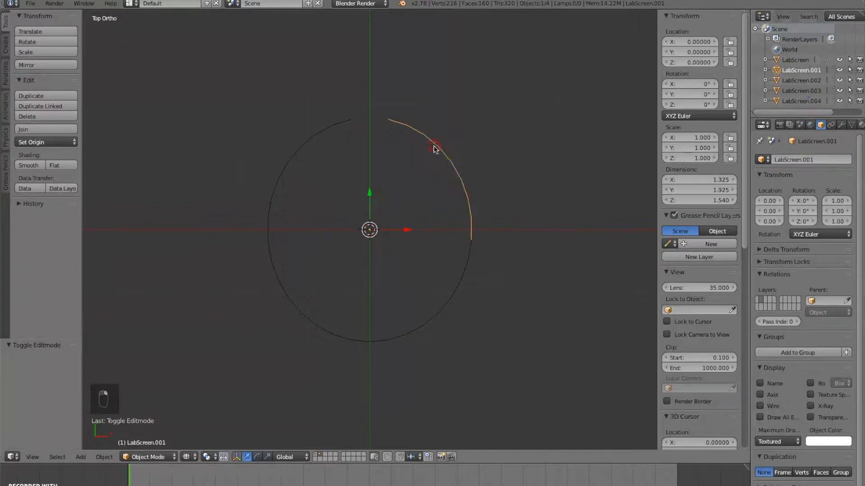
pyautogui.click(30, 3)
pyautogui.moveTo(68, 199)
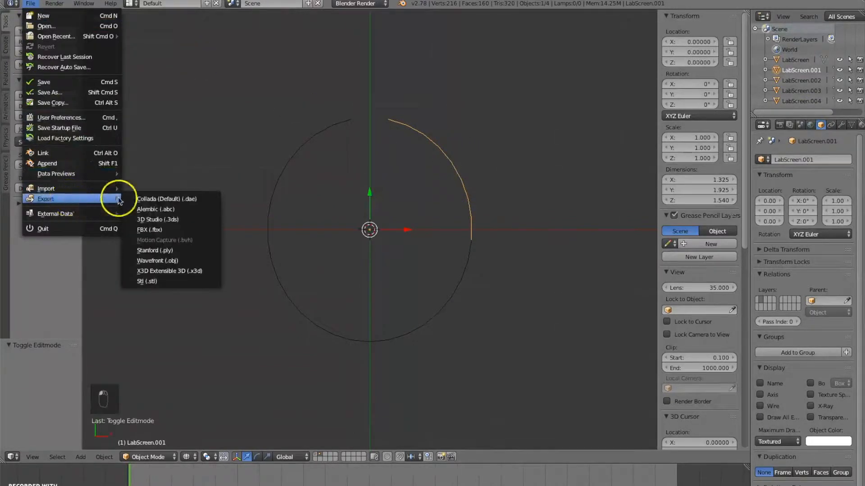
pyautogui.click(163, 260)
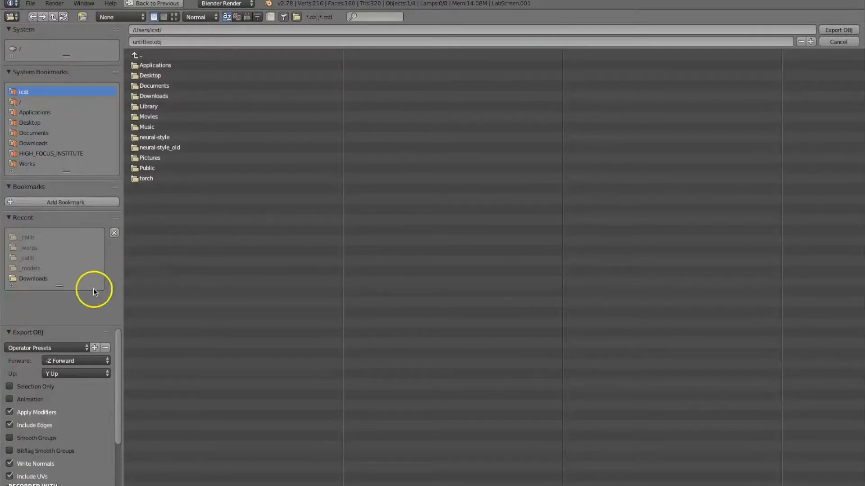
pyautogui.scroll(-8, 103, 383)
pyautogui.scroll(8, 102, 396)
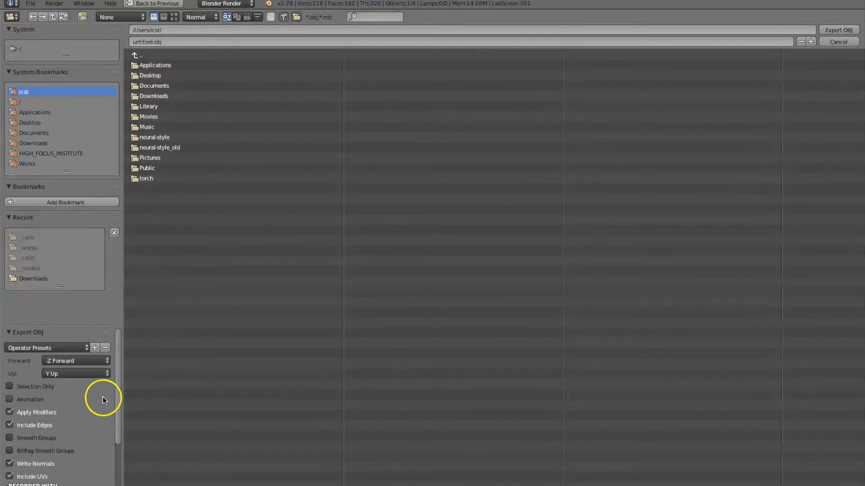
pyautogui.moveTo(88, 327); pyautogui.dragTo(77, 168)
pyautogui.click(138, 75)
pyautogui.click(138, 74)
pyautogui.click(136, 81)
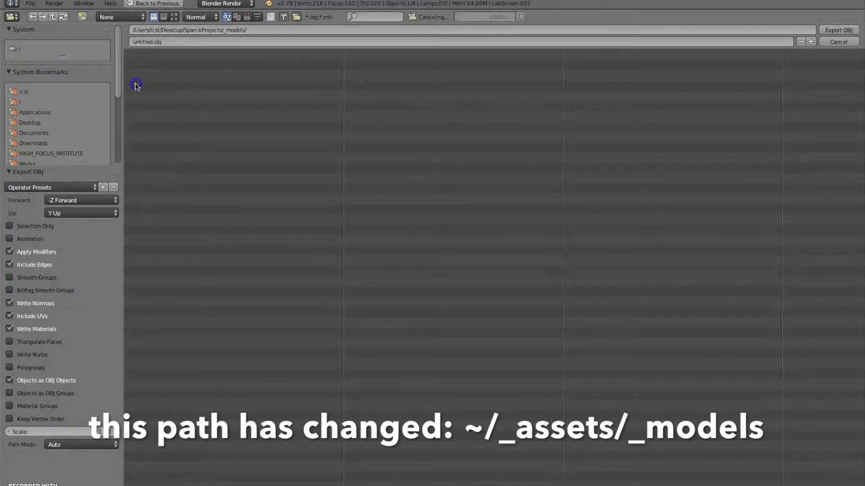
pyautogui.click(137, 67)
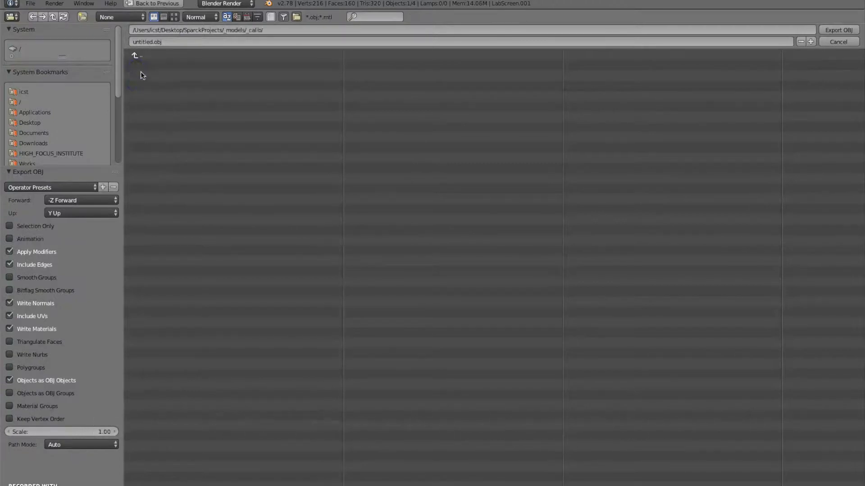
# Set the export to Selection Only without Include Edges or Write Materials, using -Y Forward and Z Up
pyautogui.click(10, 226)
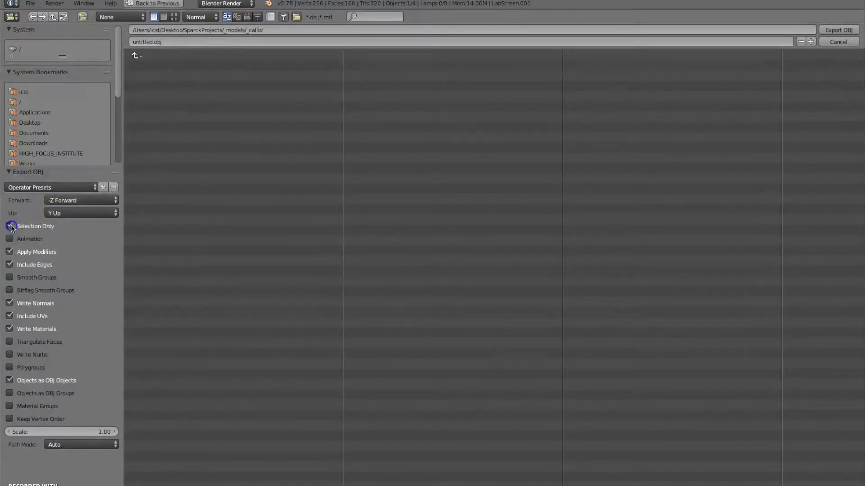
pyautogui.click(10, 264)
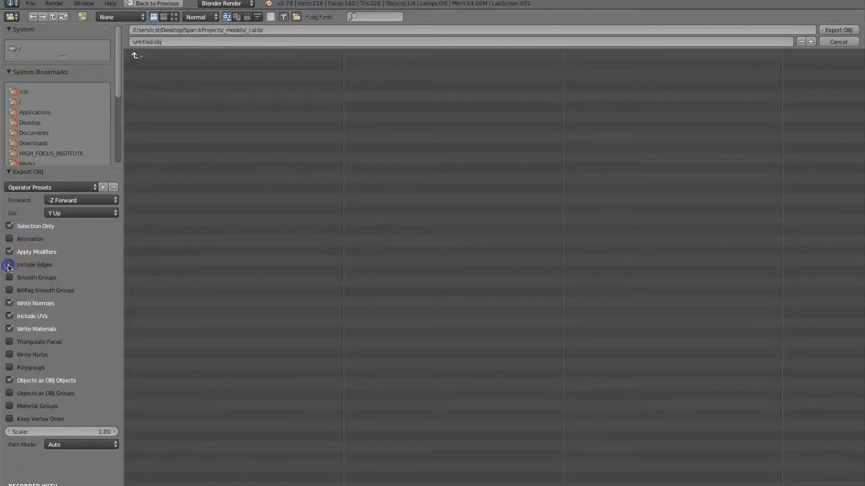
pyautogui.click(10, 329)
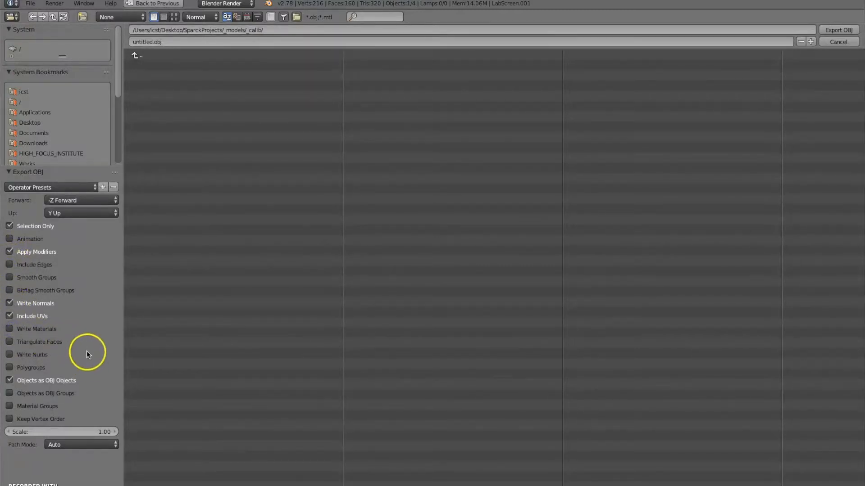
pyautogui.click(62, 200)
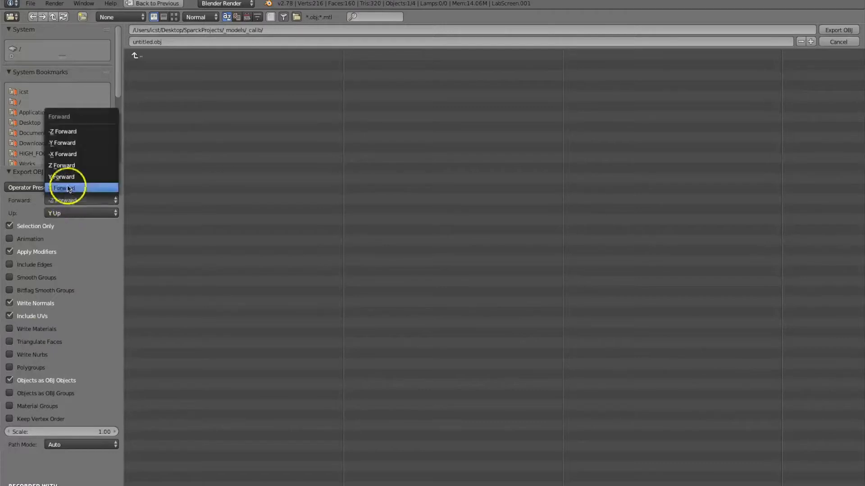
pyautogui.click(67, 143)
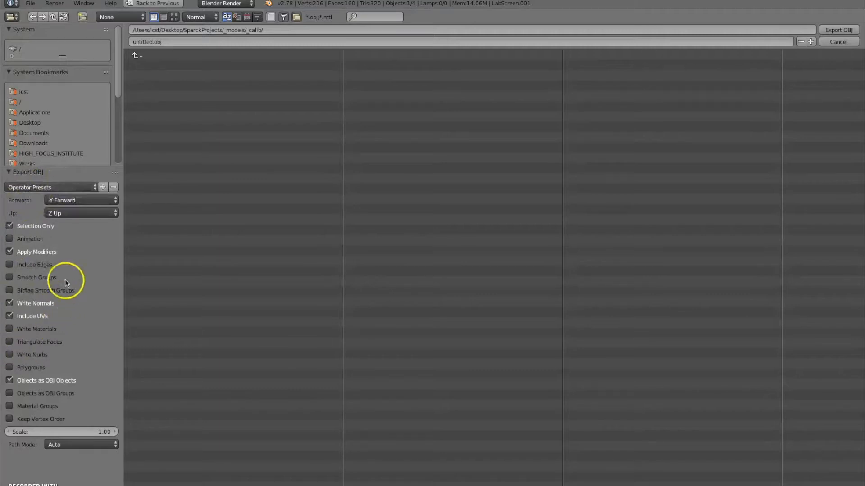
# Save the OBJ export settings as an operator preset named Sparck and apply that preset
pyautogui.click(103, 187)
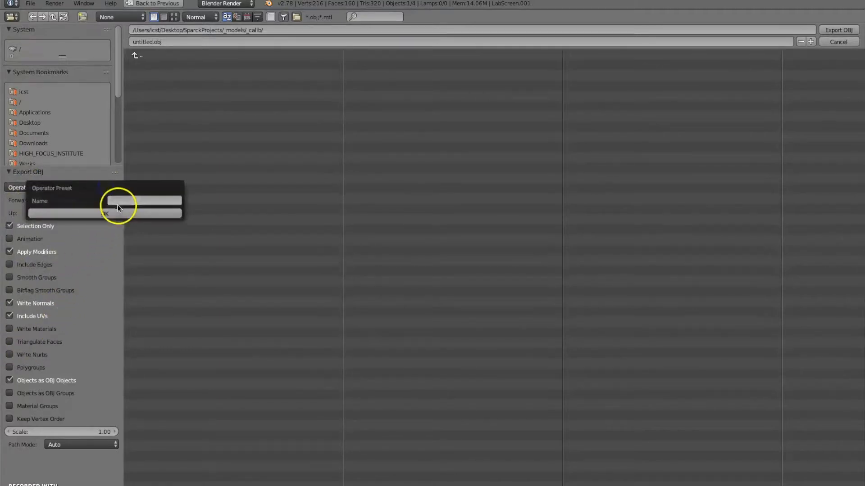
pyautogui.click(117, 201)
pyautogui.write('Sparck')
pyautogui.click(116, 213)
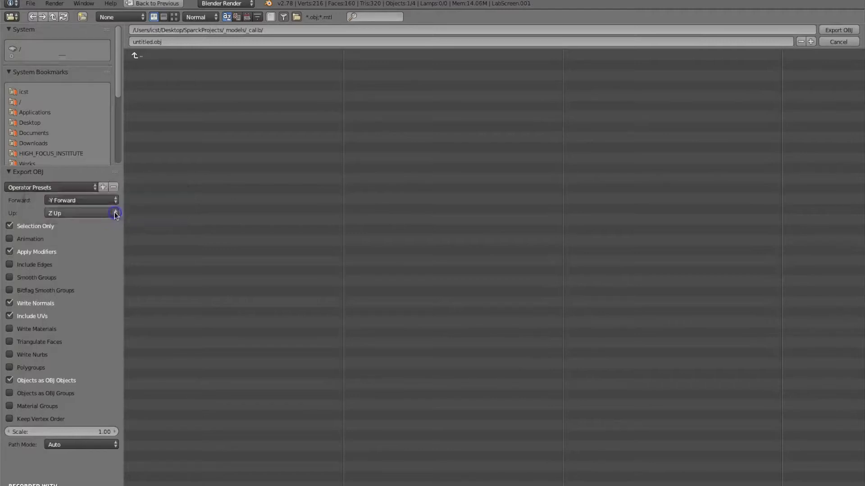
pyautogui.click(49, 187)
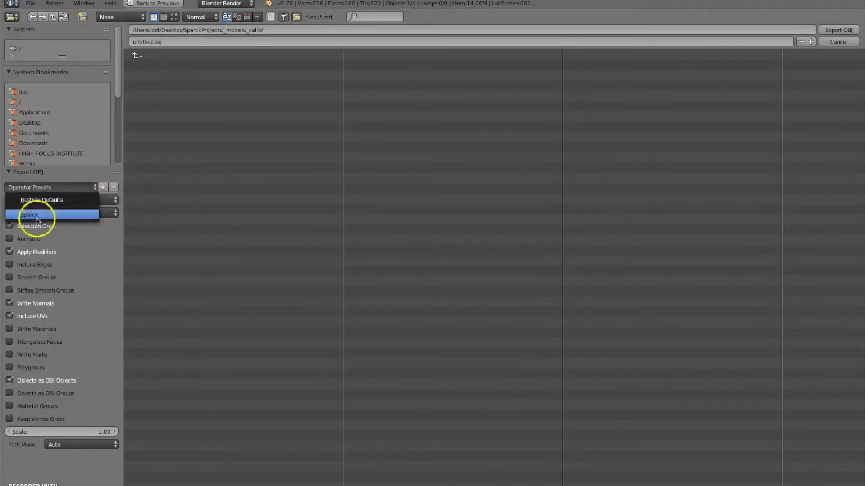
pyautogui.click(39, 218)
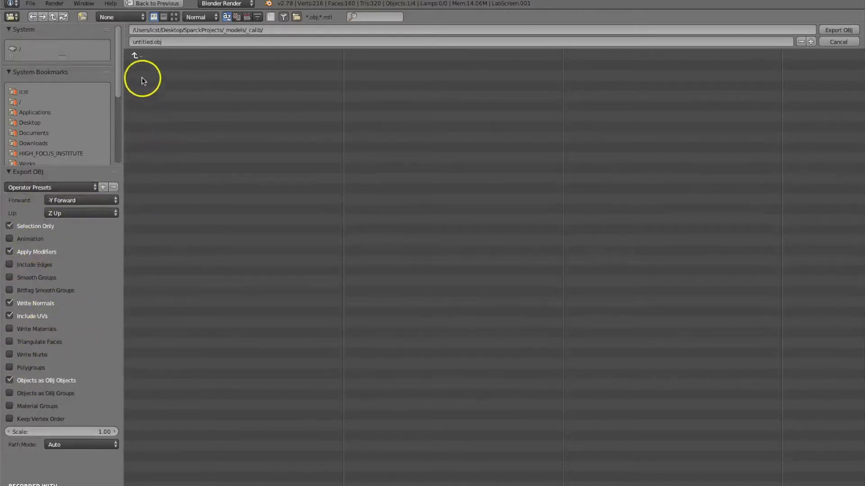
# Name the OBJ file Screen01 and export the segment
pyautogui.click(145, 42)
pyautogui.click(144, 41)
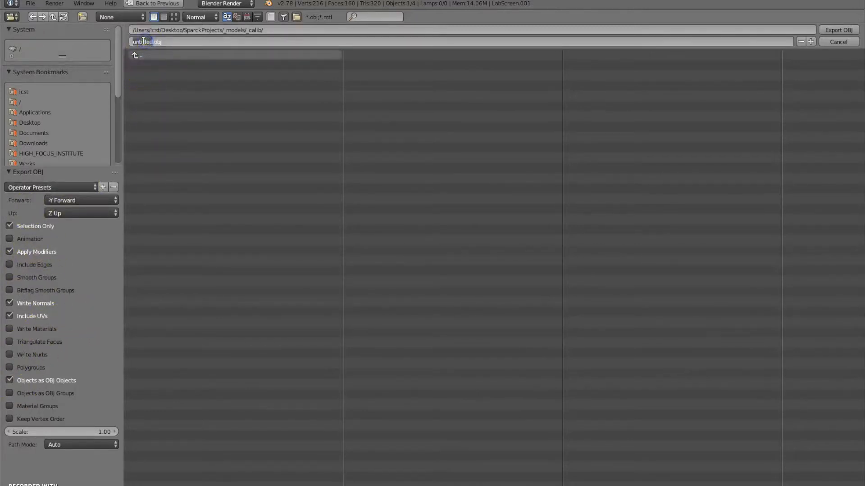
pyautogui.write('Screen01')
pyautogui.click(836, 30)
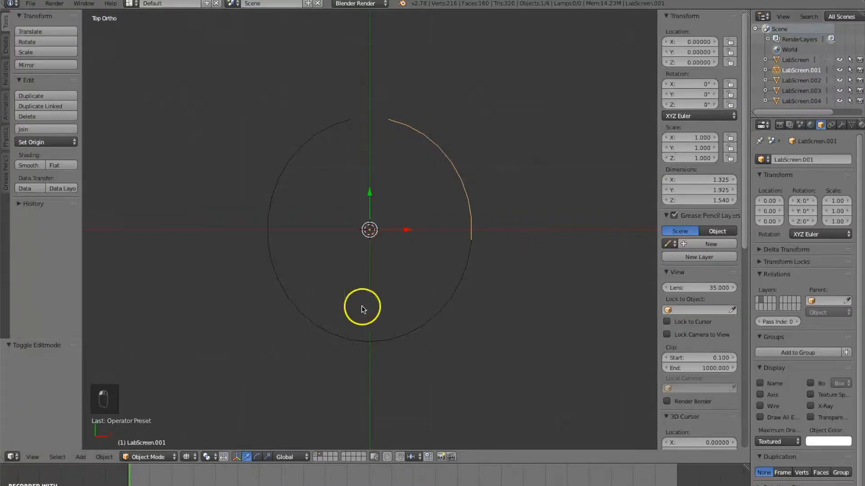
# Save the Blender scene as Screen.blend in Desktop/SparckProjects/_models/_calib
pyautogui.click(28, 4)
pyautogui.click(52, 87)
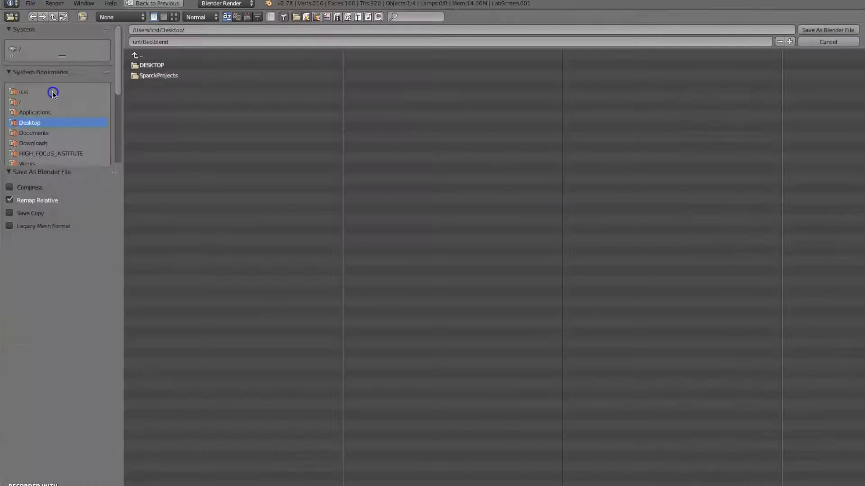
pyautogui.click(157, 78)
pyautogui.click(153, 86)
pyautogui.click(145, 66)
pyautogui.click(143, 42)
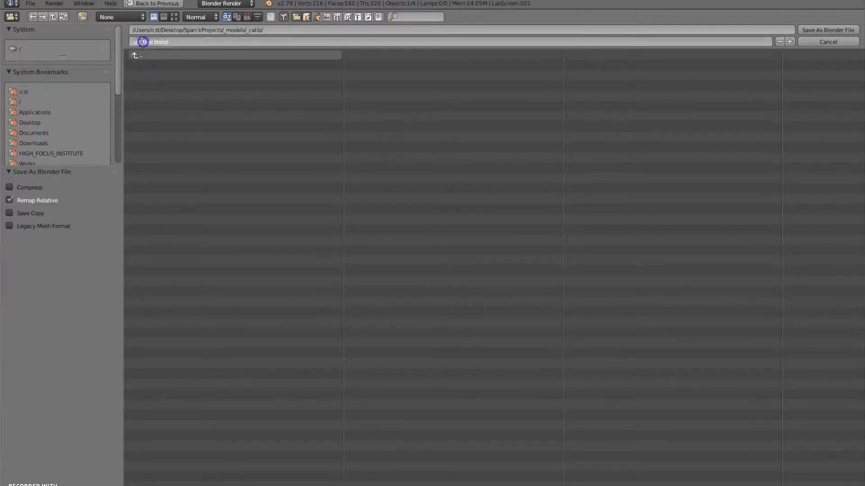
pyautogui.write('Scree')
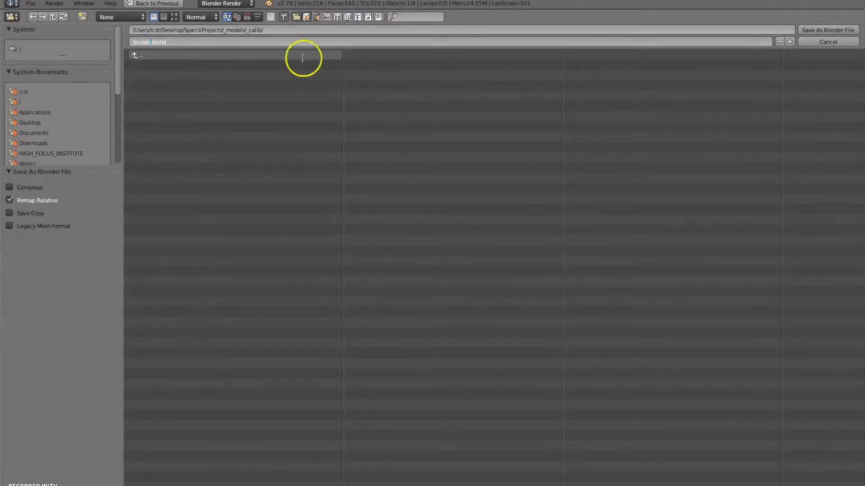
pyautogui.click(829, 31)
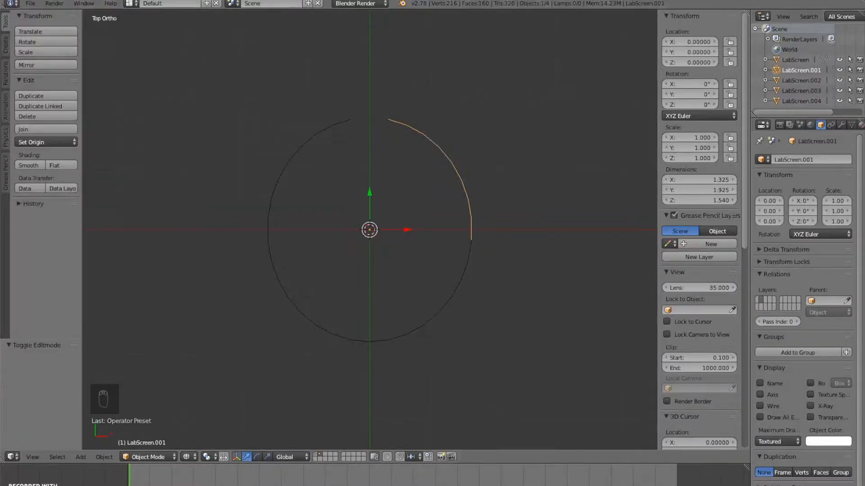
# Switch to SPARCK and turn on rendering at 20 hz
pyautogui.click(19, 1)
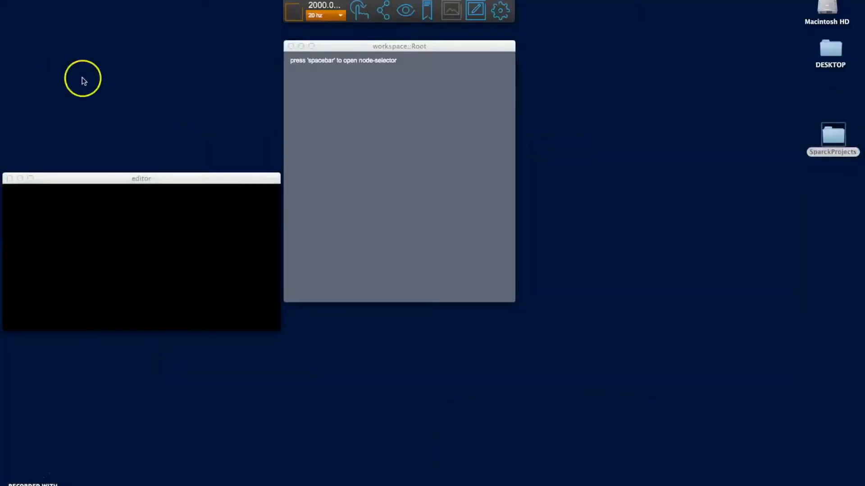
pyautogui.click(371, 112)
pyautogui.click(294, 13)
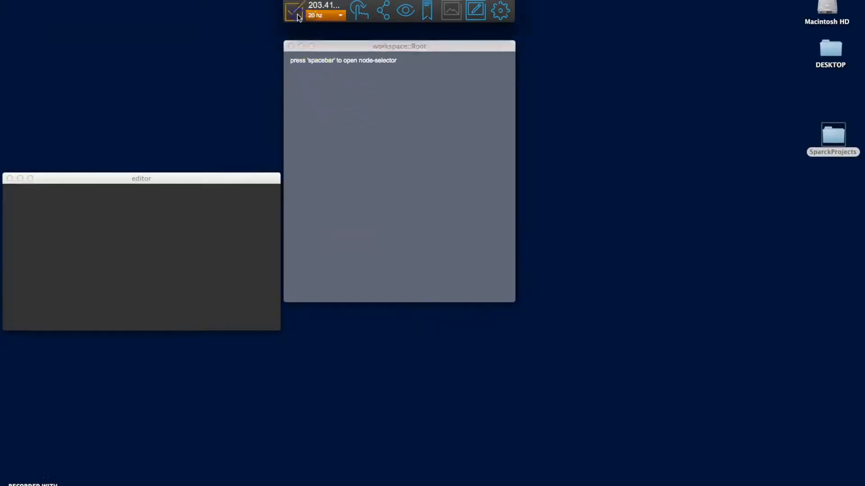
# Add an Output node from the Utility category near the workspace's upper-left corner and enable it
pyautogui.click(316, 91)
pyautogui.press('space')
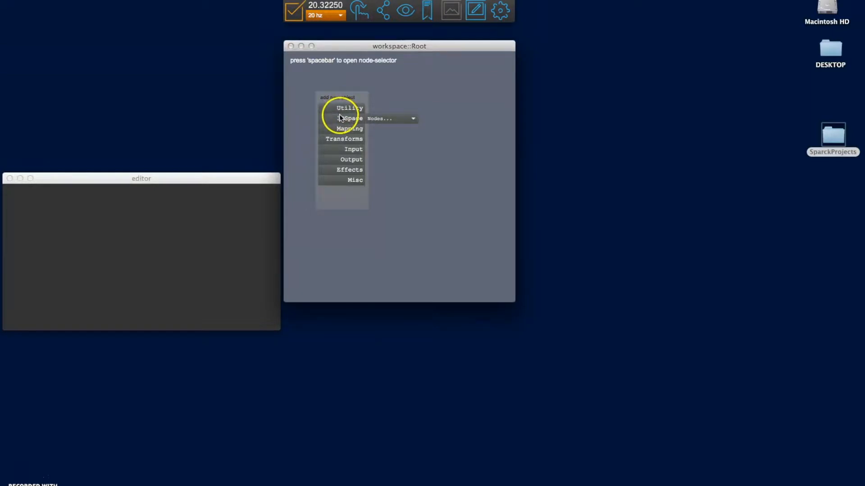
pyautogui.click(392, 108)
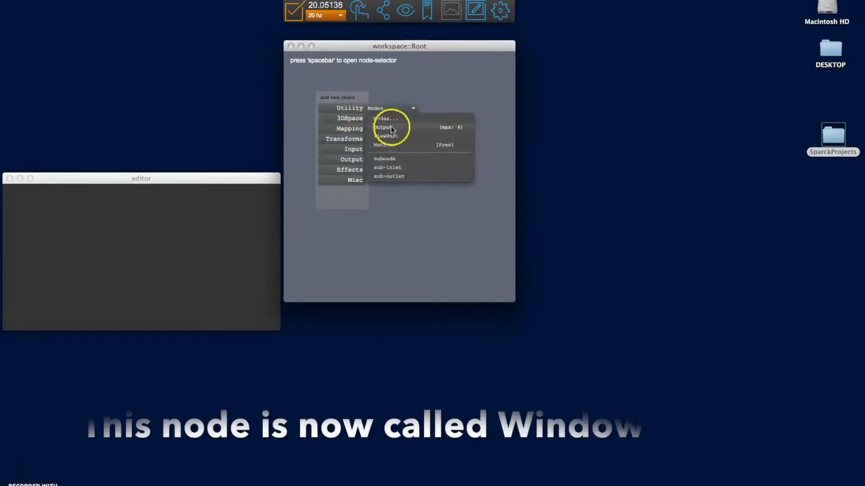
pyautogui.click(390, 127)
pyautogui.moveTo(363, 101); pyautogui.dragTo(346, 79)
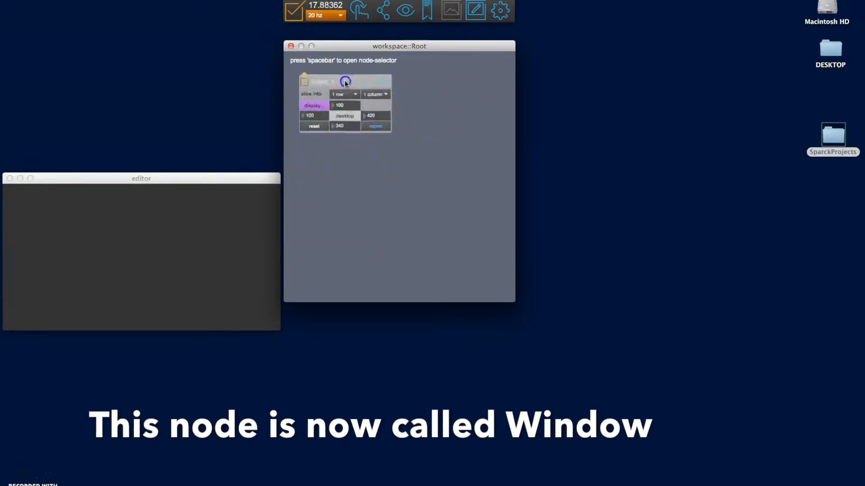
pyautogui.click(304, 79)
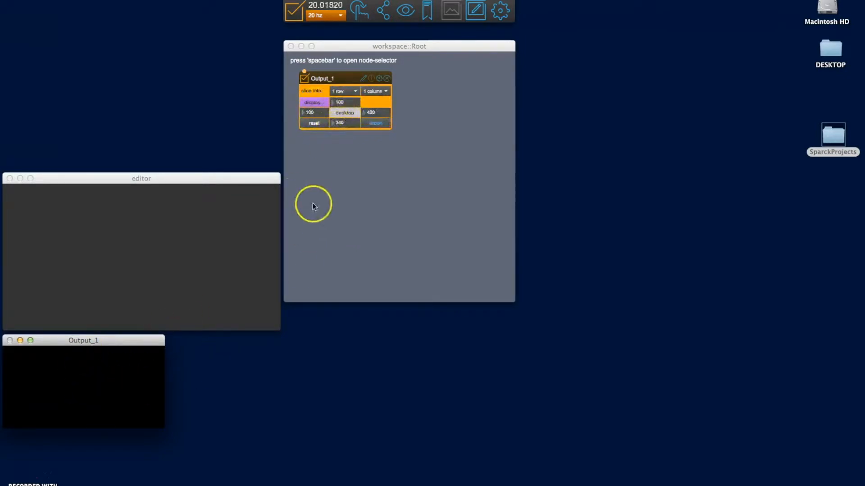
# Switch the Output node's window to output mode and back to desktop mode to test it
pyautogui.click(346, 113)
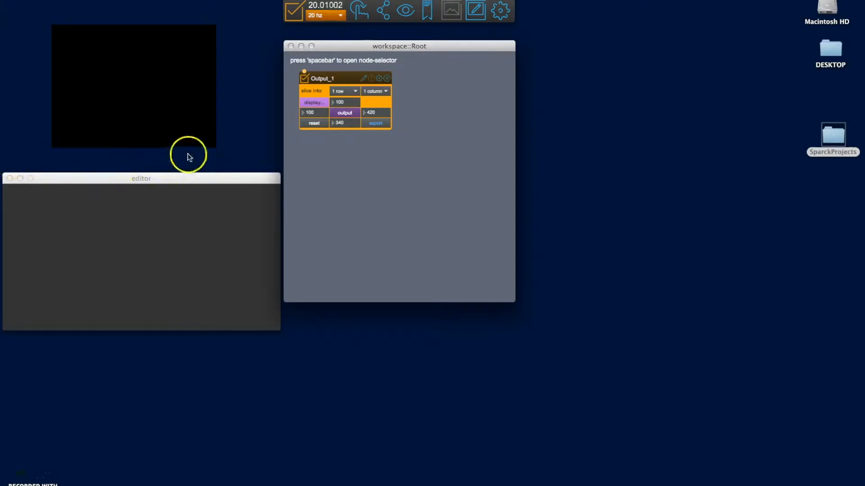
pyautogui.click(344, 112)
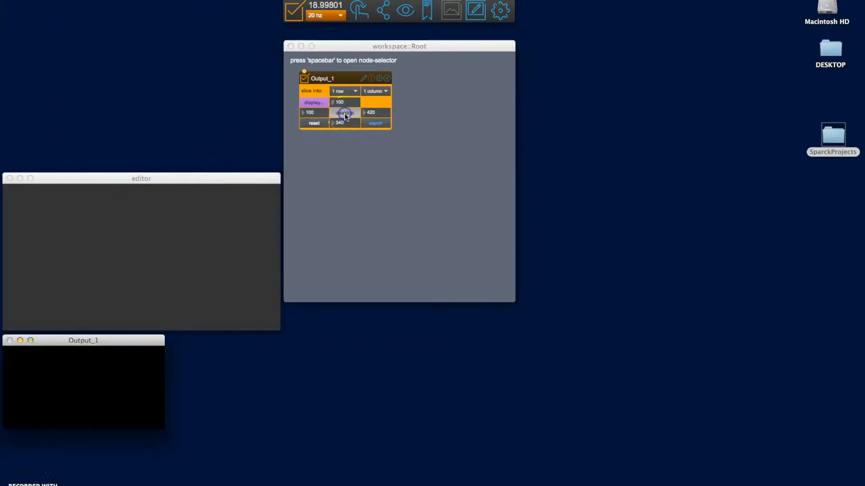
# Assign the Output node to displays 1 and 2 together, and test output mode before returning to desktop mode
pyautogui.click(316, 103)
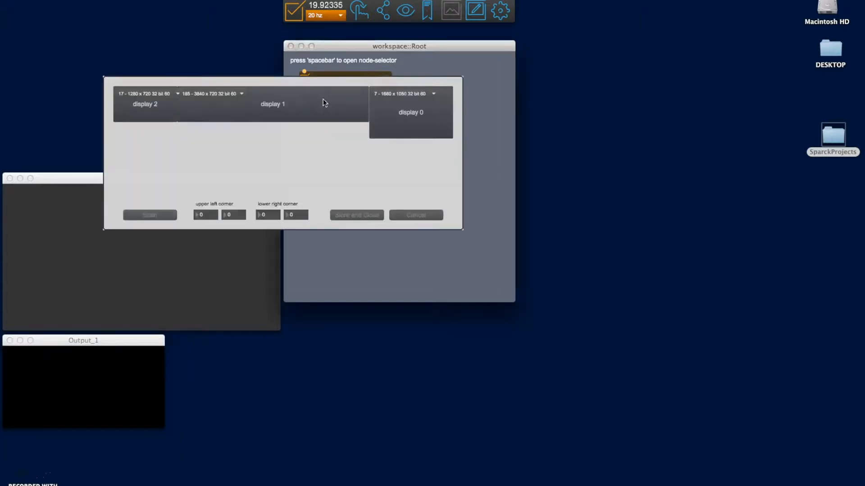
pyautogui.click(282, 103)
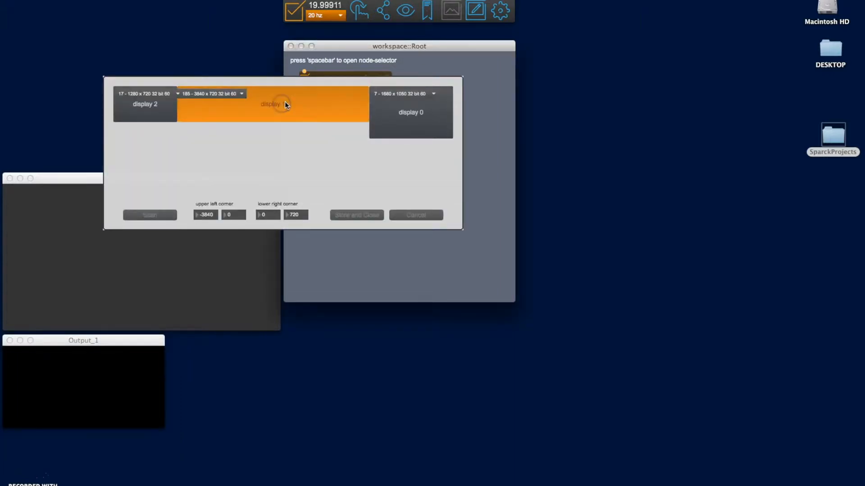
pyautogui.click(149, 113)
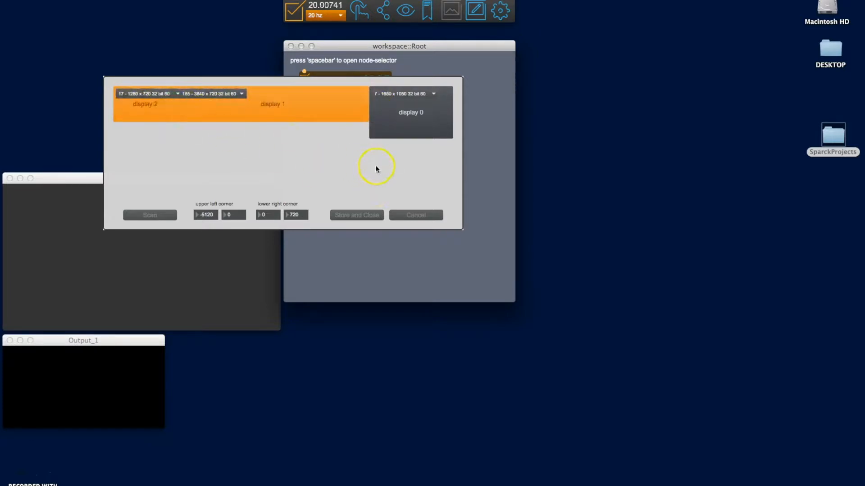
pyautogui.click(360, 215)
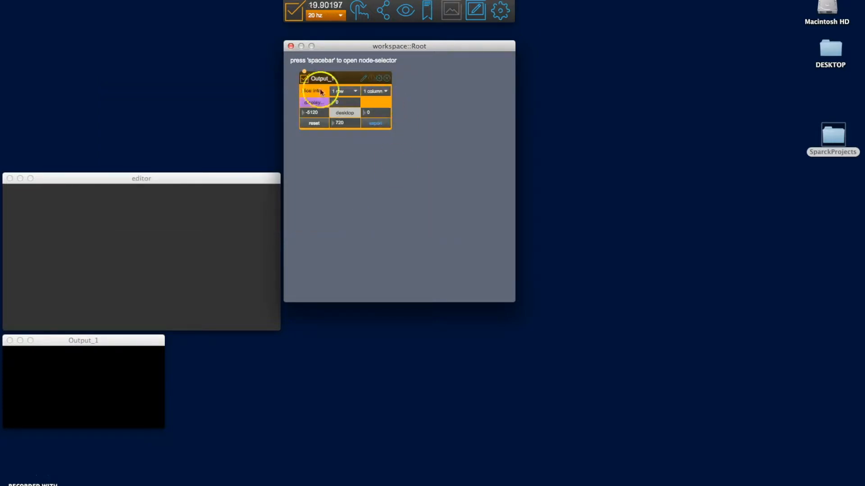
pyautogui.click(347, 113)
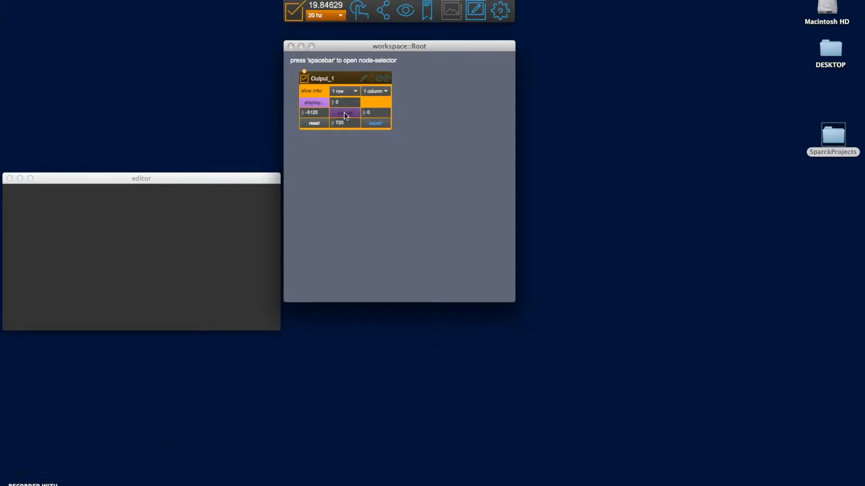
pyautogui.click(346, 114)
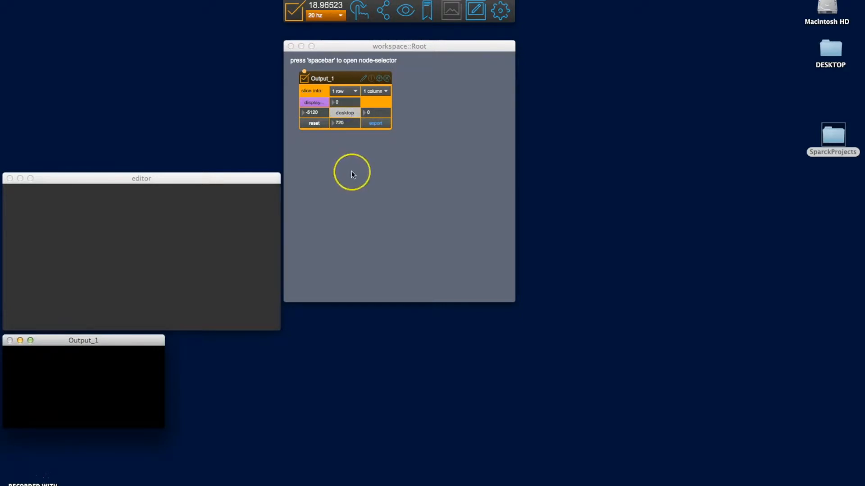
# Add a Grid node from the 3DSpace category, enable it, and place it directly below the Output node
pyautogui.click(404, 148)
pyautogui.click(336, 154)
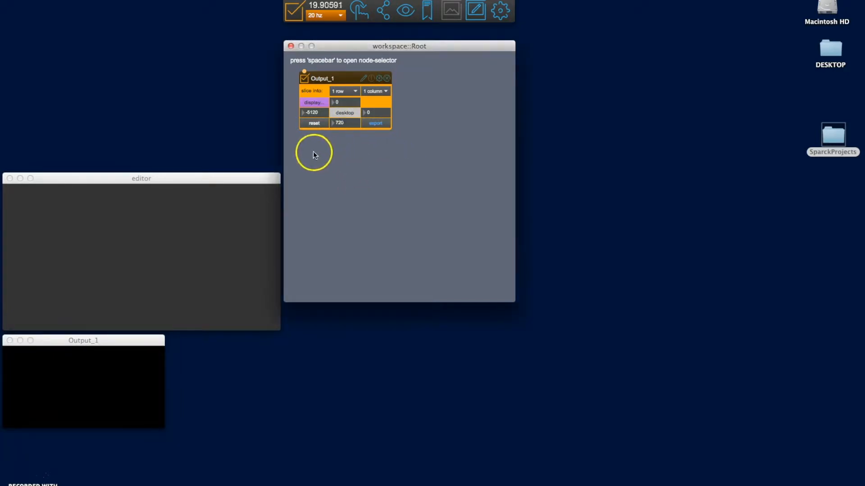
pyautogui.press('space')
pyautogui.click(345, 179)
pyautogui.click(378, 180)
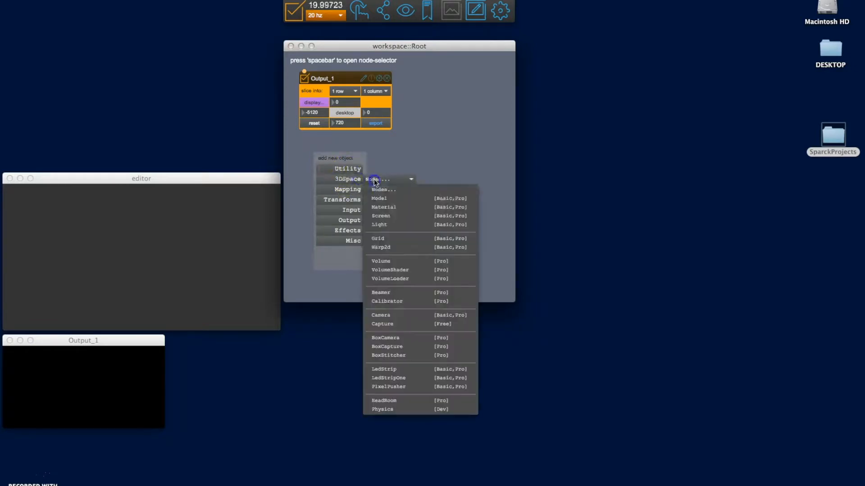
pyautogui.click(385, 236)
pyautogui.click(323, 152)
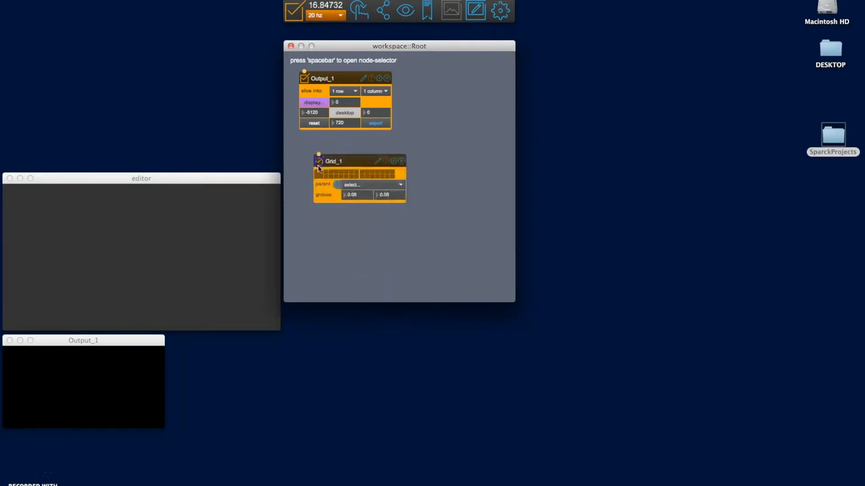
pyautogui.moveTo(359, 158); pyautogui.dragTo(348, 145)
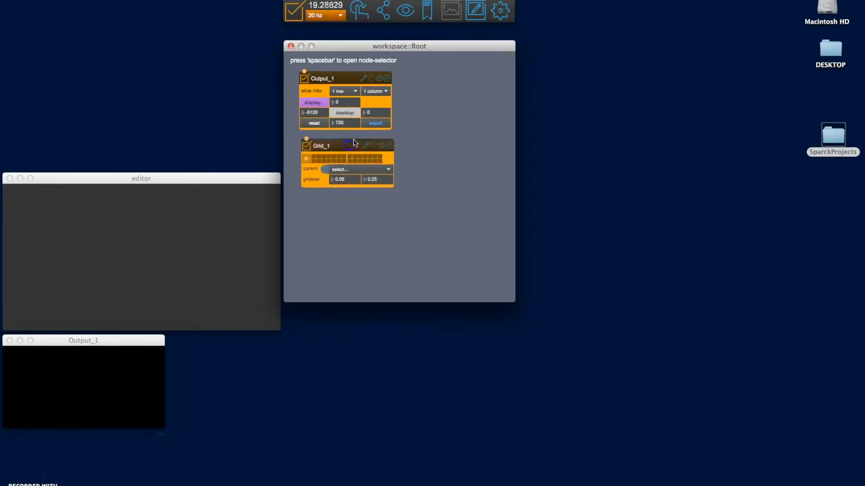
# Open the stage view showing the grid and widen the workspace window to about twice its width
pyautogui.click(450, 10)
pyautogui.moveTo(135, 127)
pyautogui.mouseDown(button='right')
pyautogui.moveTo(137, 108)
pyautogui.moveTo(137, 120)
pyautogui.mouseUp(button='right')
pyautogui.moveTo(133, 88); pyautogui.dragTo(113, 88)
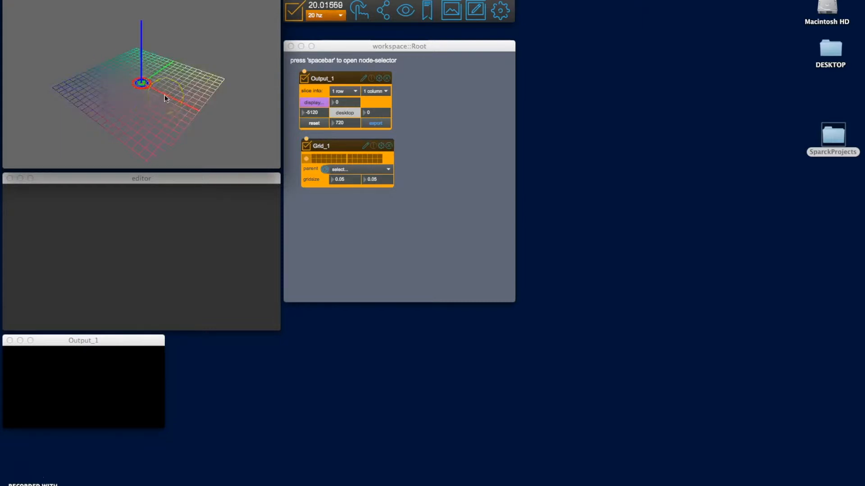
pyautogui.click(292, 144)
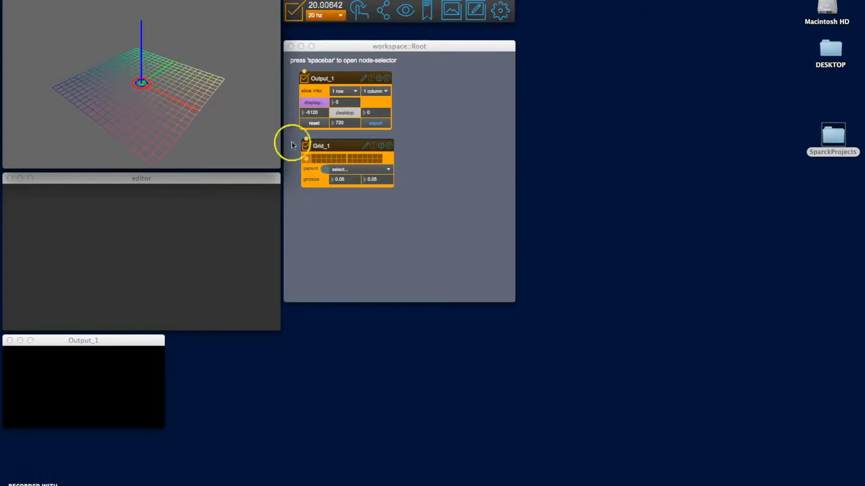
pyautogui.click(503, 125)
pyautogui.moveTo(516, 131); pyautogui.dragTo(791, 136)
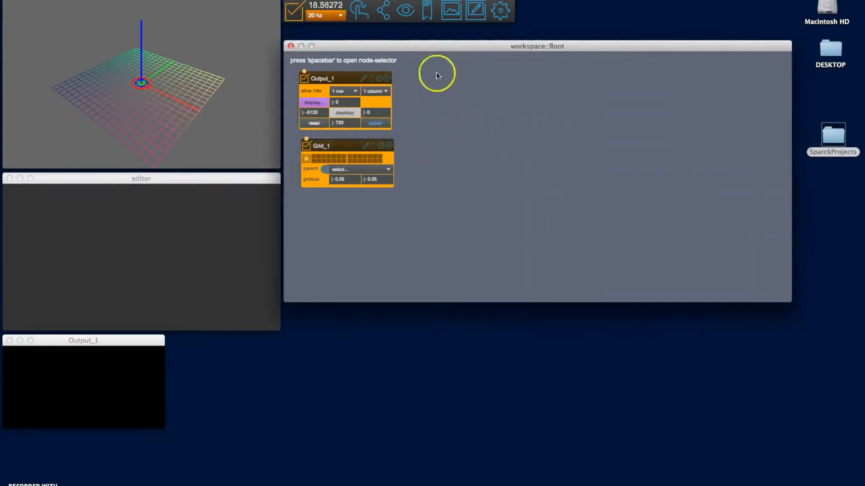
# Add a Calibrator node from the 3DSpace category and place it beside the Output node
pyautogui.press('space')
pyautogui.moveTo(455, 108)
pyautogui.click(487, 109)
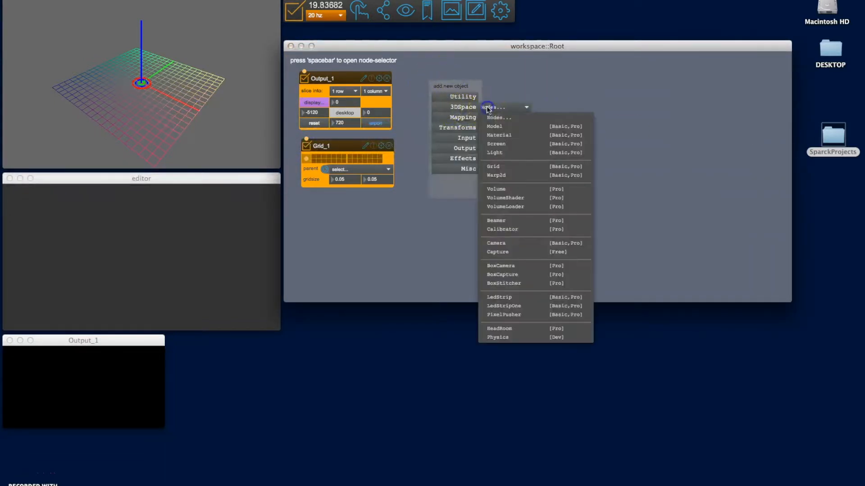
pyautogui.click(503, 230)
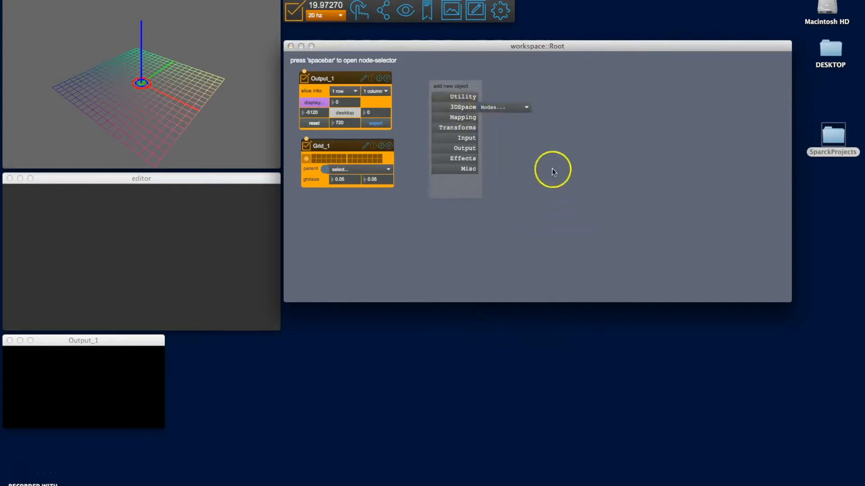
pyautogui.click(451, 87)
pyautogui.moveTo(461, 88); pyautogui.dragTo(444, 85)
# Load Screen01.obj as the Calibrator's model, check it in the stage view, and close the calibration settings
pyautogui.click(493, 95)
pyautogui.click(540, 123)
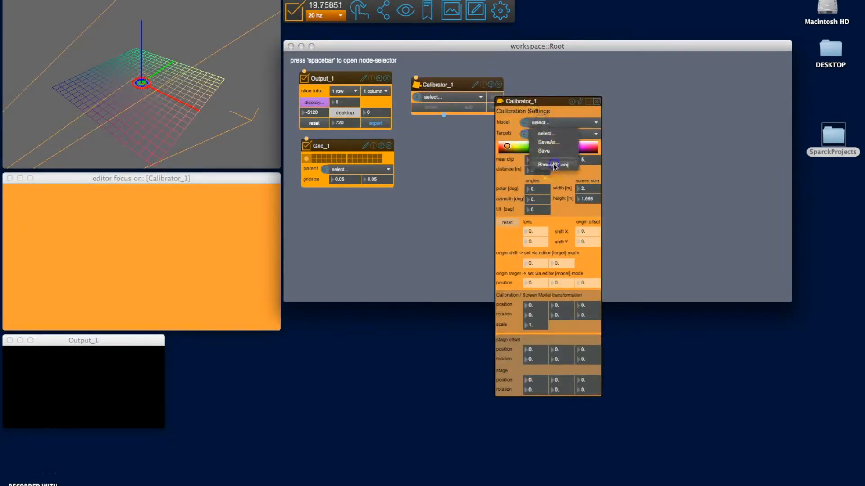
pyautogui.click(554, 165)
pyautogui.click(150, 99)
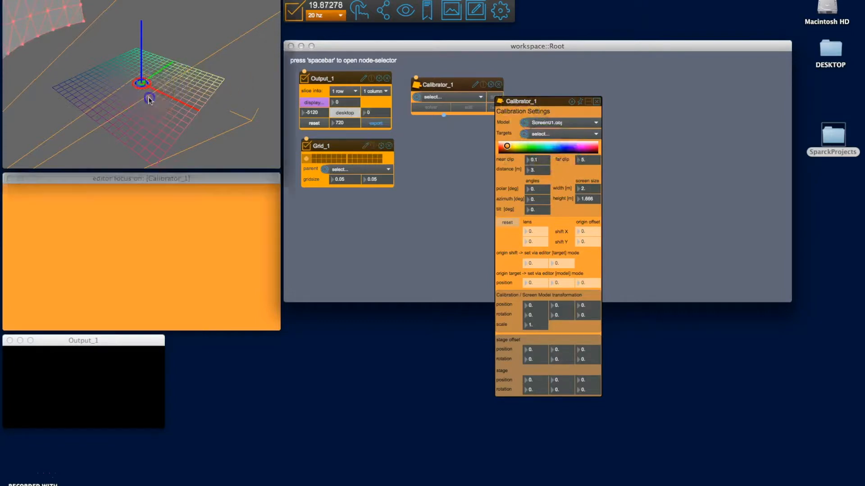
pyautogui.scroll(-5, 150, 99)
pyautogui.moveTo(148, 96)
pyautogui.mouseDown()
pyautogui.moveTo(130, 90)
pyautogui.moveTo(110, 100)
pyautogui.moveTo(115, 105)
pyautogui.moveTo(104, 85)
pyautogui.moveTo(139, 93)
pyautogui.mouseUp()
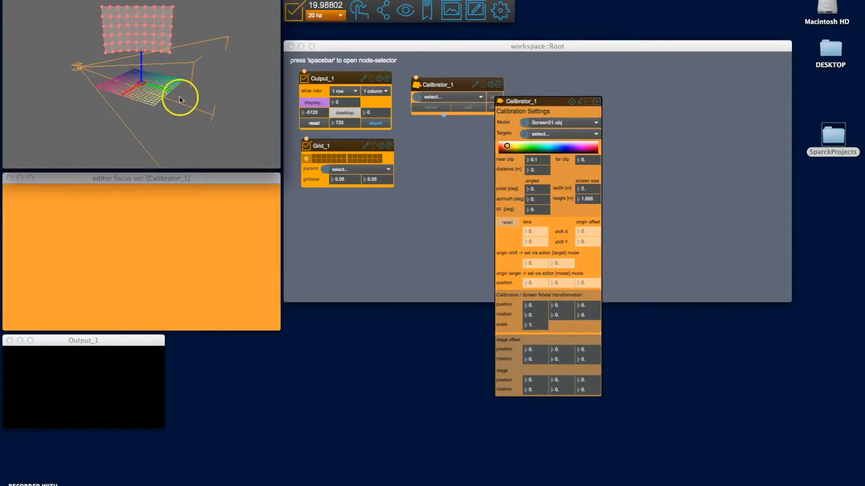
pyautogui.click(469, 109)
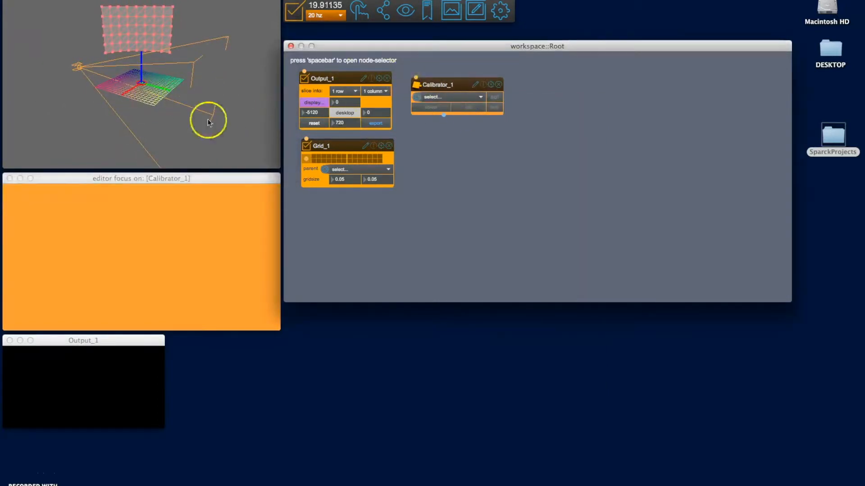
pyautogui.click(152, 92)
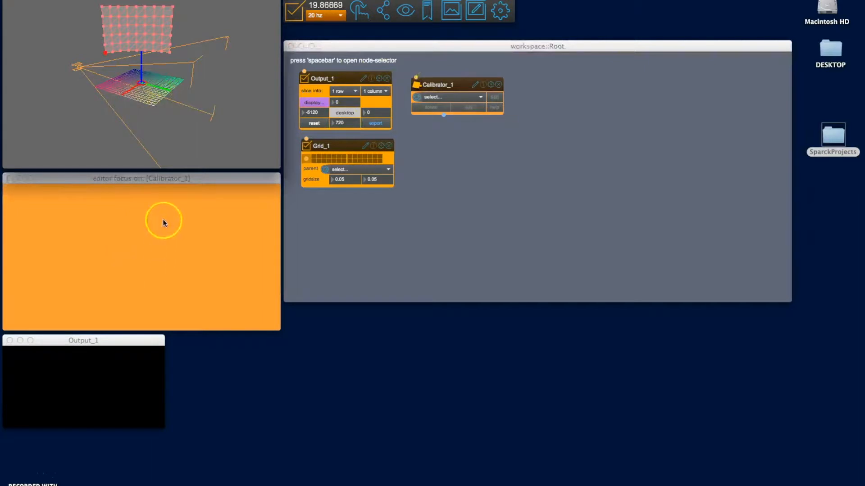
# Change the Calibrator's colour to a pale orange and close its settings
pyautogui.click(495, 97)
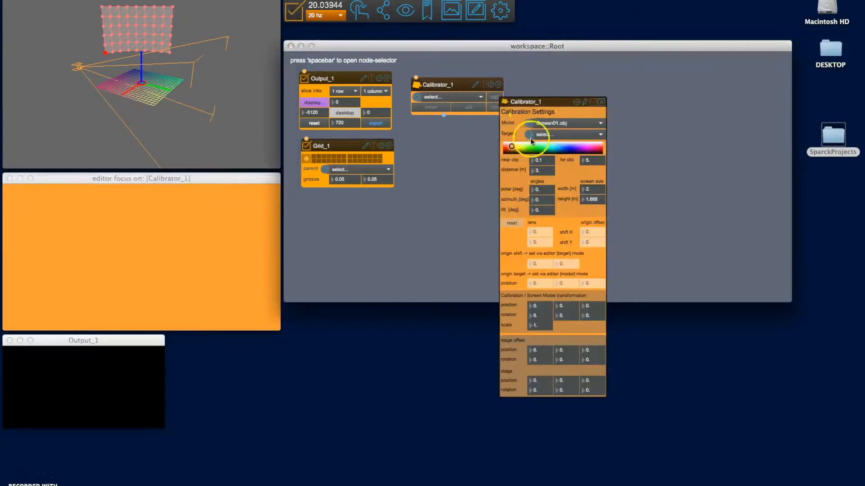
pyautogui.click(513, 147)
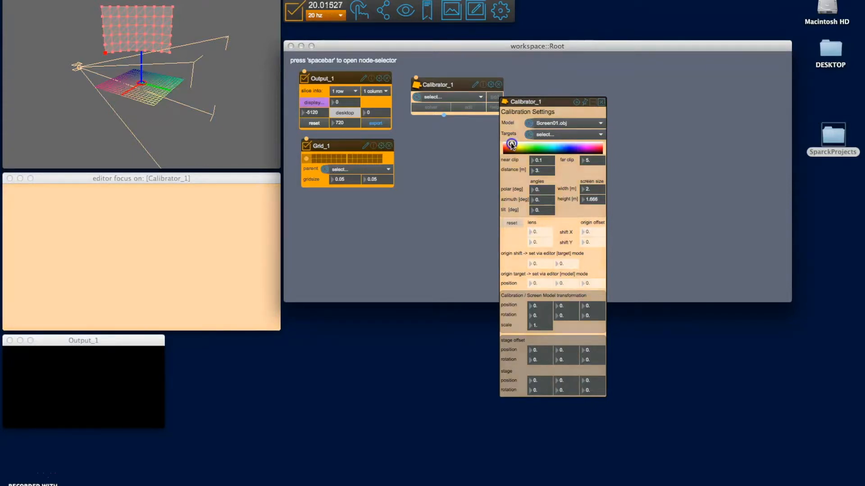
pyautogui.click(601, 102)
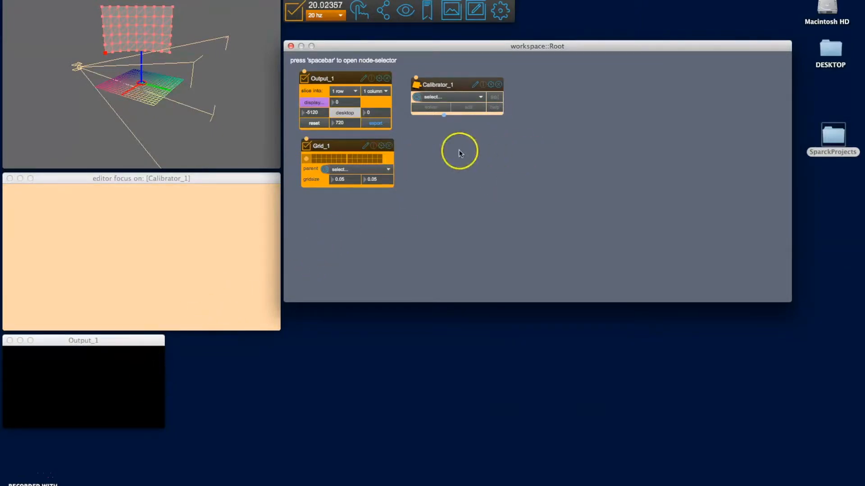
# Add a ViewPort node below the Calibrator, enable it, and assign it to the output node Output_1
pyautogui.press('space')
pyautogui.moveTo(466, 161)
pyautogui.moveTo(466, 161); pyautogui.dragTo(505, 184)
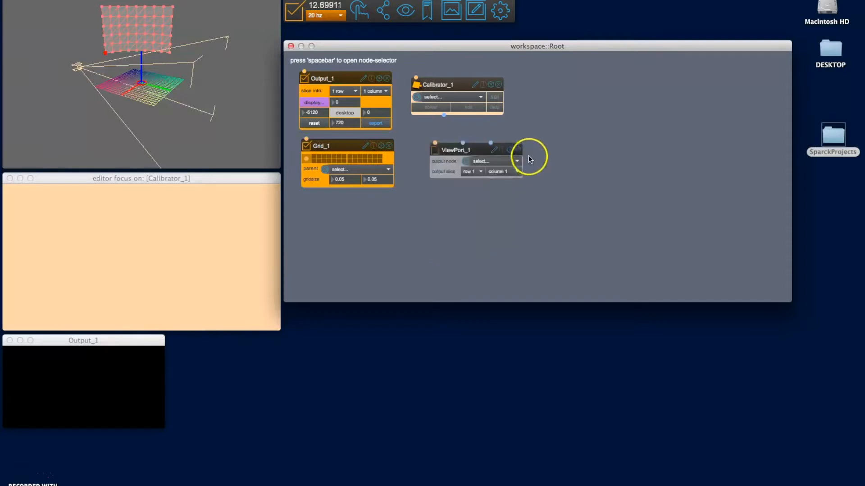
pyautogui.moveTo(465, 152); pyautogui.dragTo(438, 163)
pyautogui.click(426, 158)
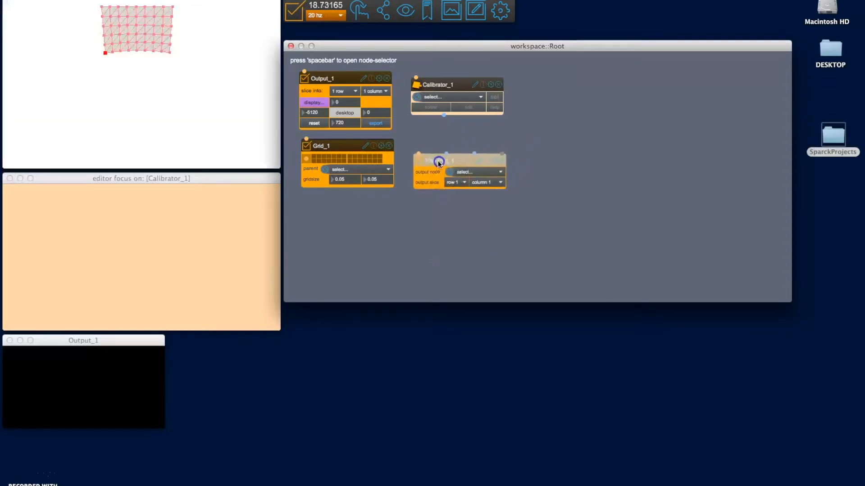
pyautogui.click(453, 174)
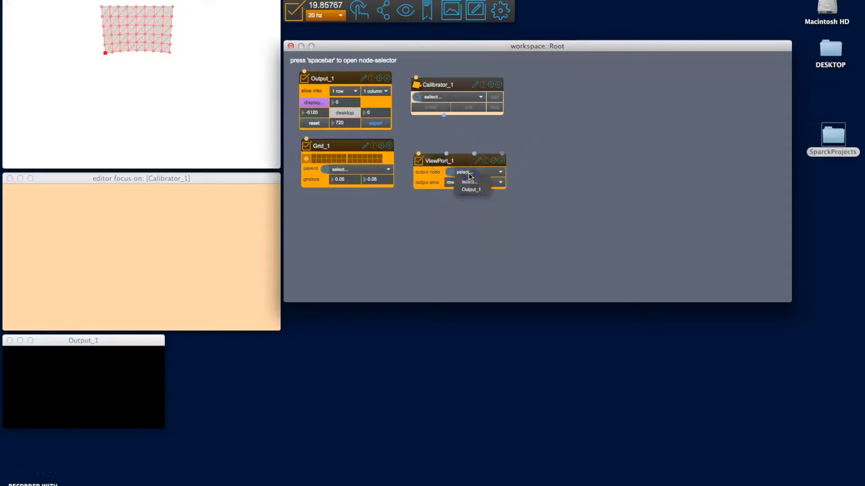
pyautogui.click(474, 189)
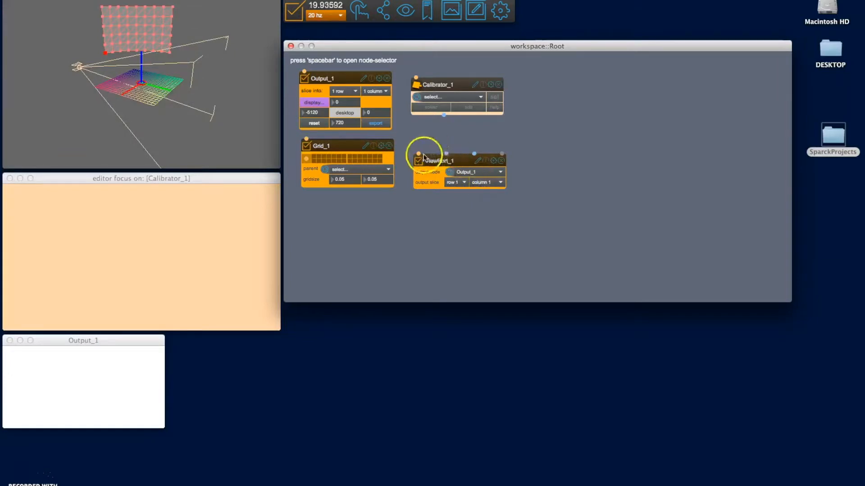
# Slice the Output node into 4 columns and keep the ViewPort assigned to Output_1
pyautogui.click(377, 91)
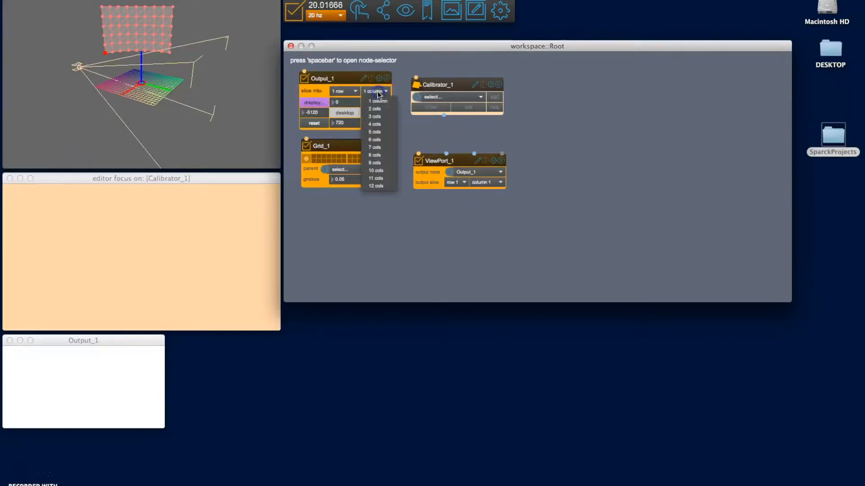
pyautogui.click(380, 125)
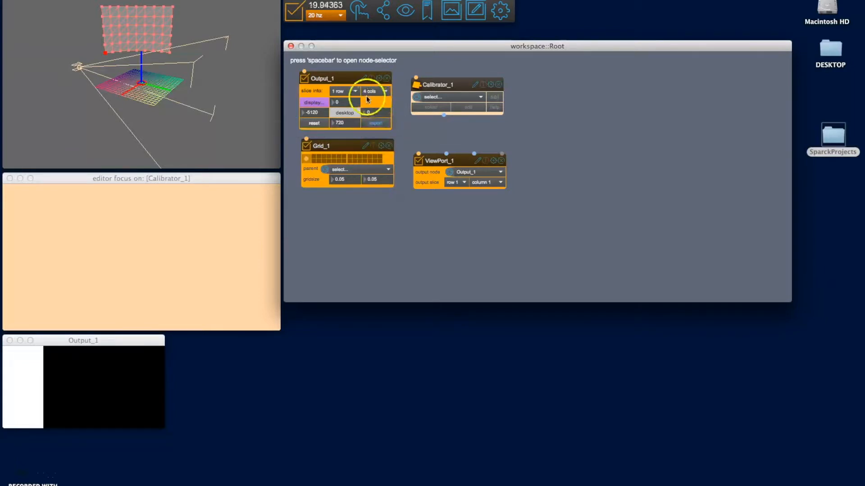
pyautogui.click(486, 176)
pyautogui.click(487, 189)
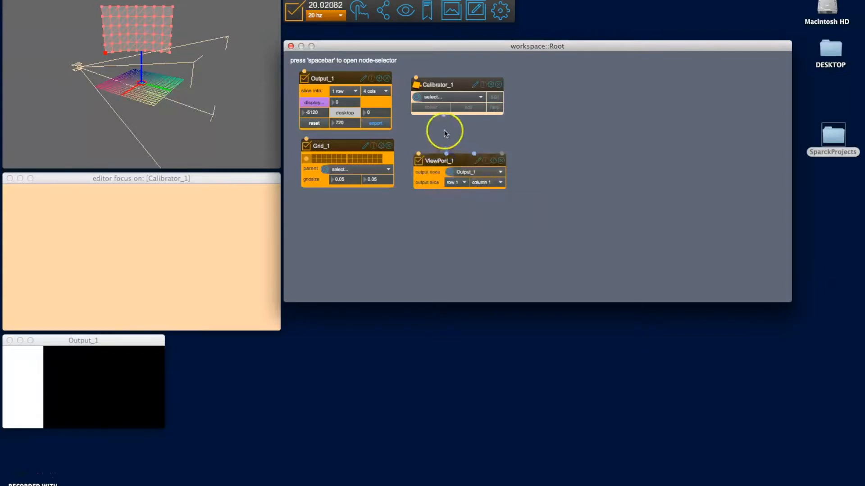
# Connect the Calibrator's outlet to the ViewPort's second inlet and enlarge the Output_1 window to almost the full desktop width
pyautogui.moveTo(444, 115); pyautogui.dragTo(446, 156)
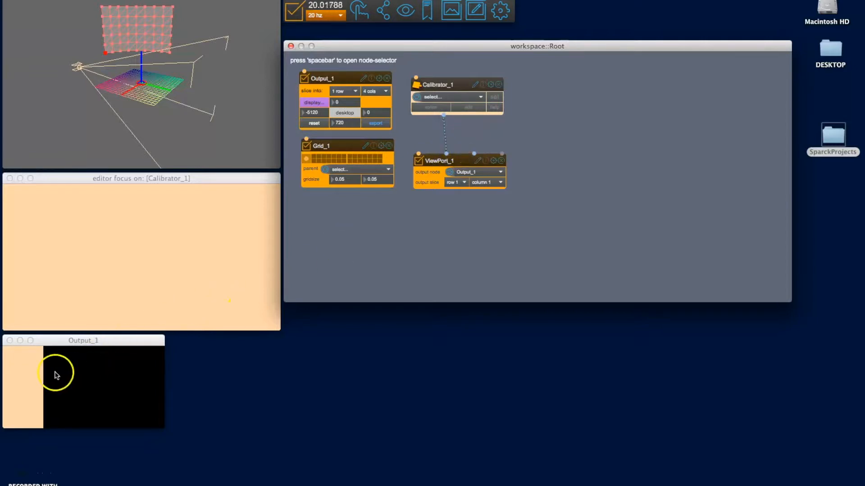
pyautogui.click(113, 386)
pyautogui.moveTo(160, 425); pyautogui.dragTo(805, 485)
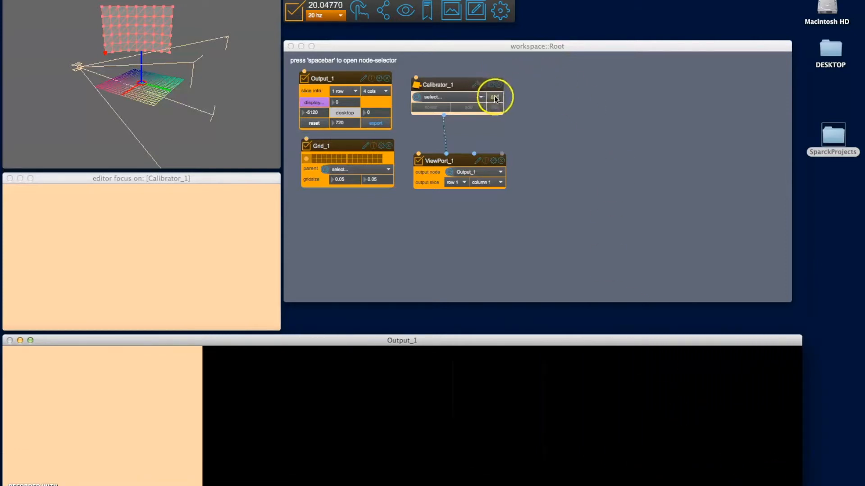
# Switch the Output node from desktop to output mode to send the image to the projectors
pyautogui.click(155, 98)
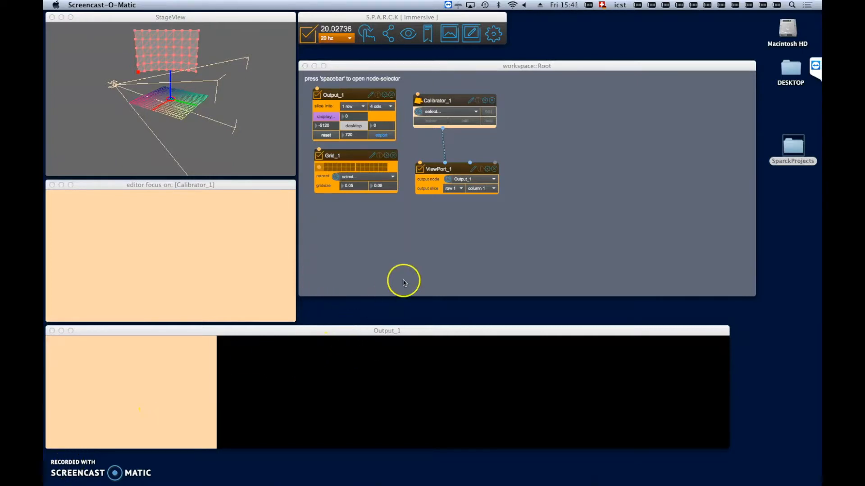
pyautogui.click(354, 127)
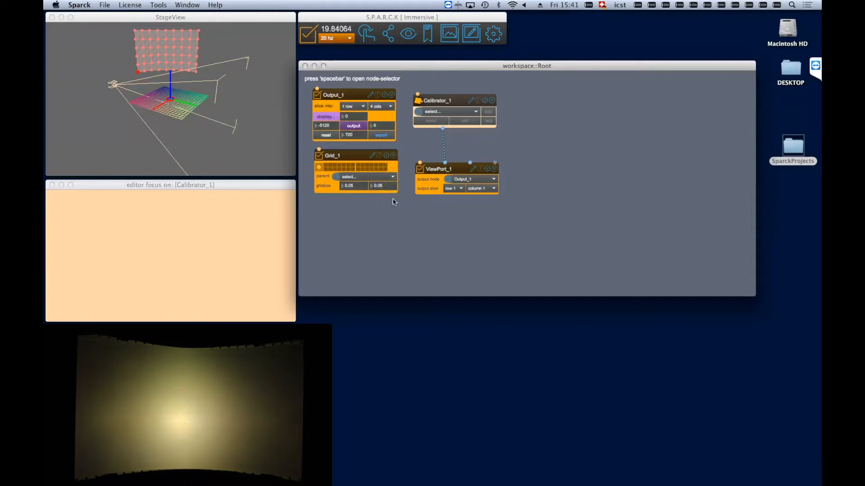
pyautogui.click(402, 225)
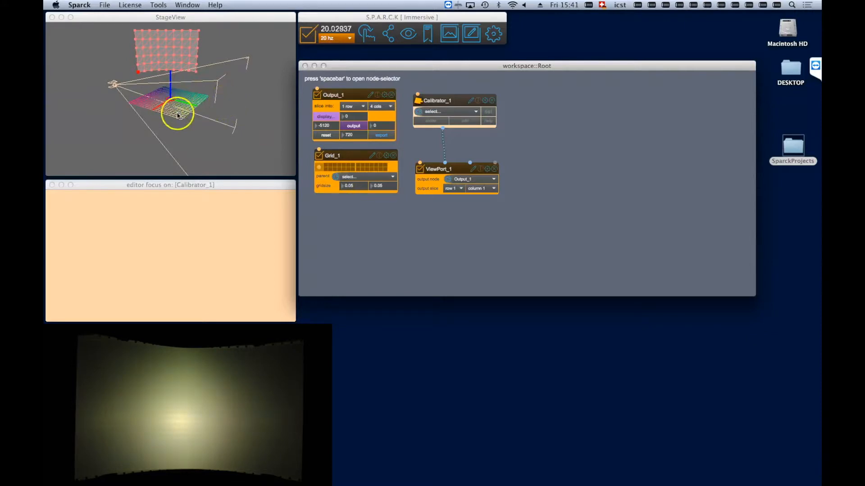
# Open the Calibrator's settings and set the azimuth angle to 128 degrees so the camera faces the screen model
pyautogui.moveTo(174, 104); pyautogui.dragTo(195, 108)
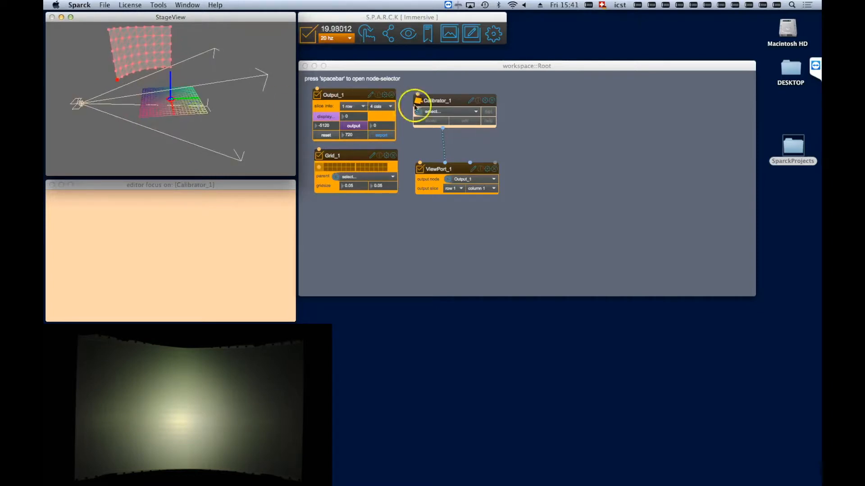
pyautogui.click(490, 111)
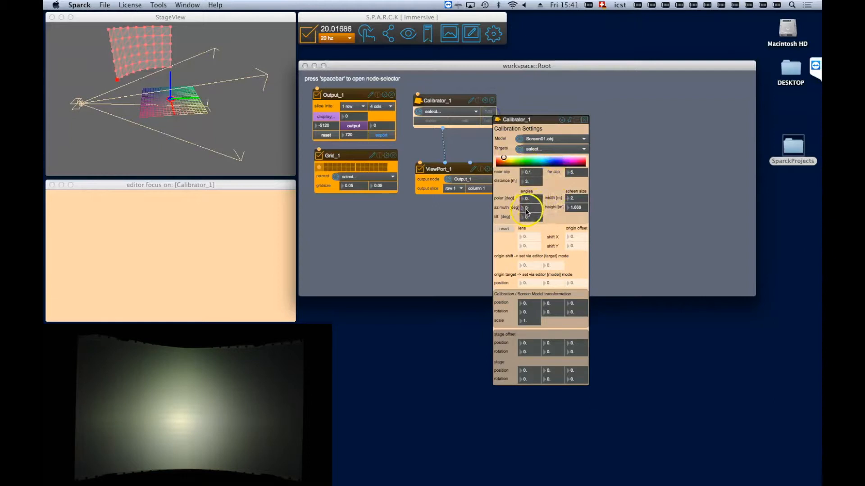
pyautogui.moveTo(525, 209); pyautogui.dragTo(530, 152)
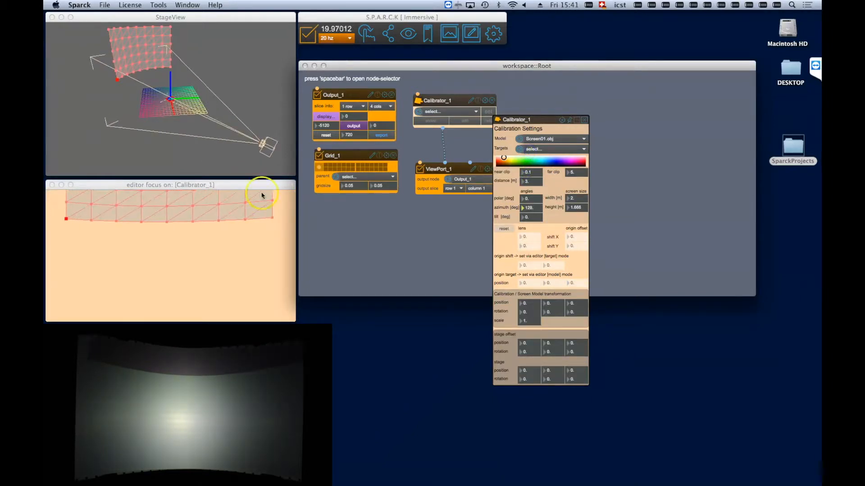
# Set the Calibrator's colour to a saturated orange and select the middle vertex on the screen mesh's bottom edge in the editor
pyautogui.click(168, 226)
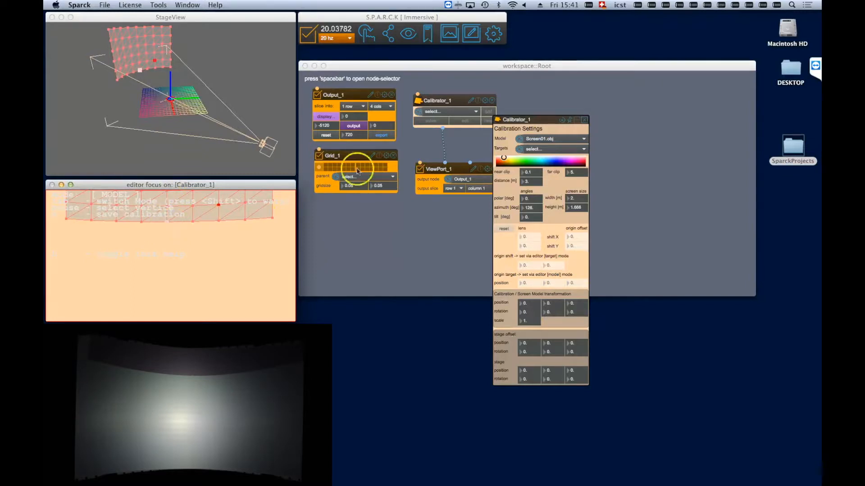
pyautogui.moveTo(504, 157); pyautogui.dragTo(503, 161)
pyautogui.click(132, 271)
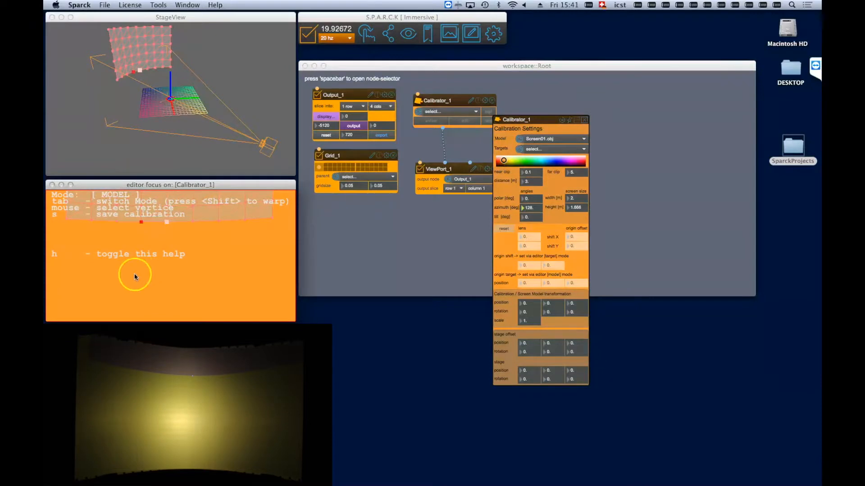
pyautogui.click(167, 223)
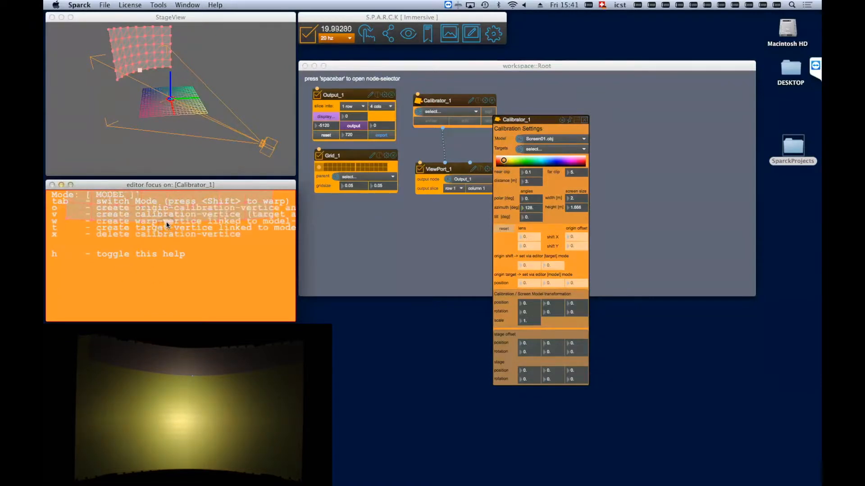
# Toggle the editor's help overlay off and back on several times, leaving it displayed
pyautogui.press('h')
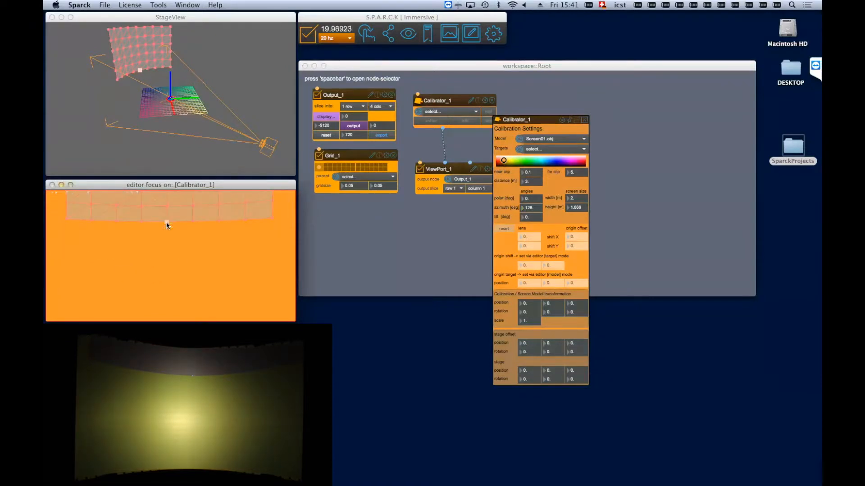
pyautogui.press('h')
pyautogui.press('h')
pyautogui.press('h')
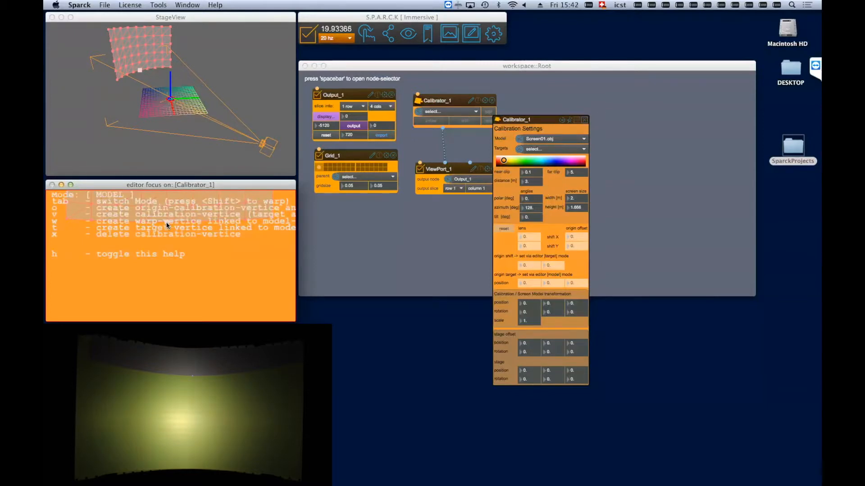
pyautogui.press('h')
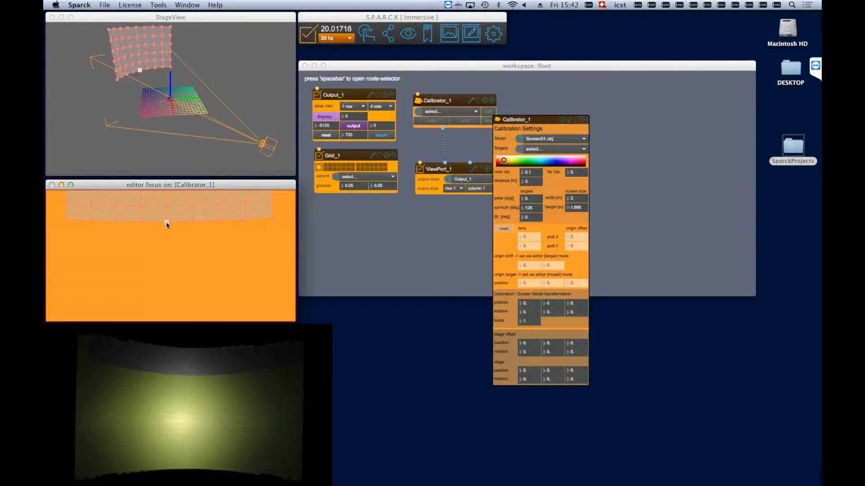
pyautogui.press('h')
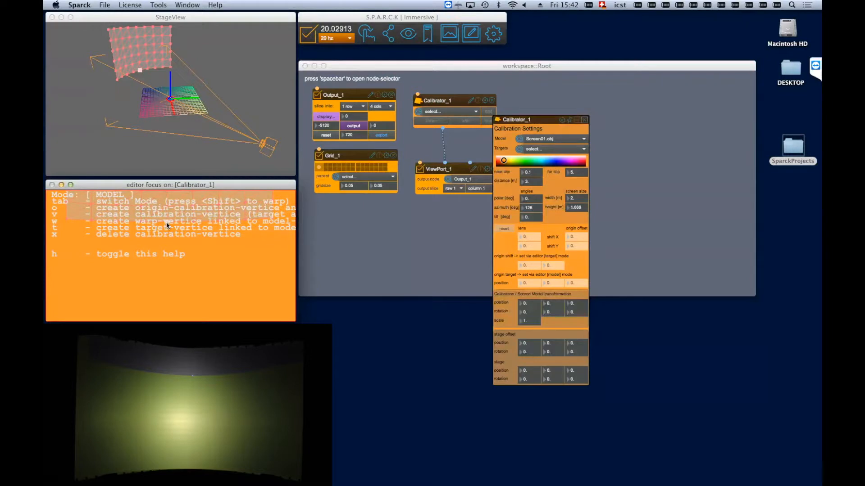
# Create the origin calibration vertex on the selected middle vertex of the screen mesh's bottom edge
pyautogui.press('o')
pyautogui.click(170, 231)
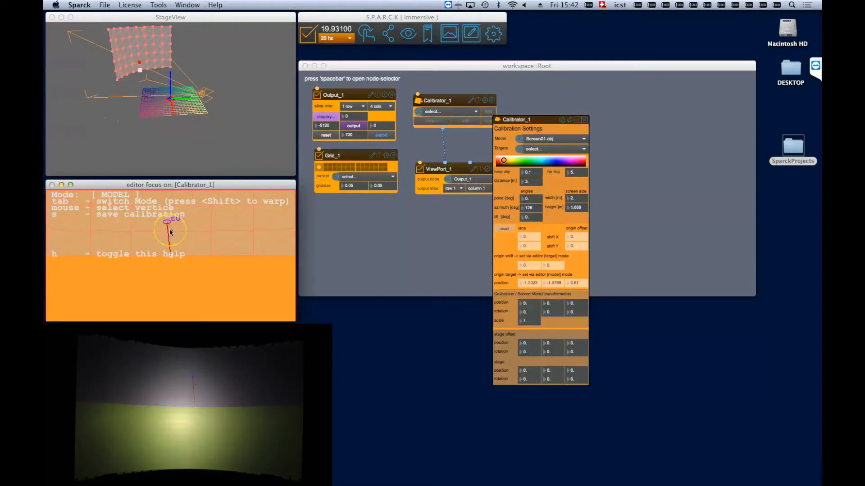
pyautogui.click(173, 238)
# In target mode, move target t0 straight down to the bottom edge of the output image and set the origin shift
pyautogui.press('Tab')
pyautogui.click(166, 223)
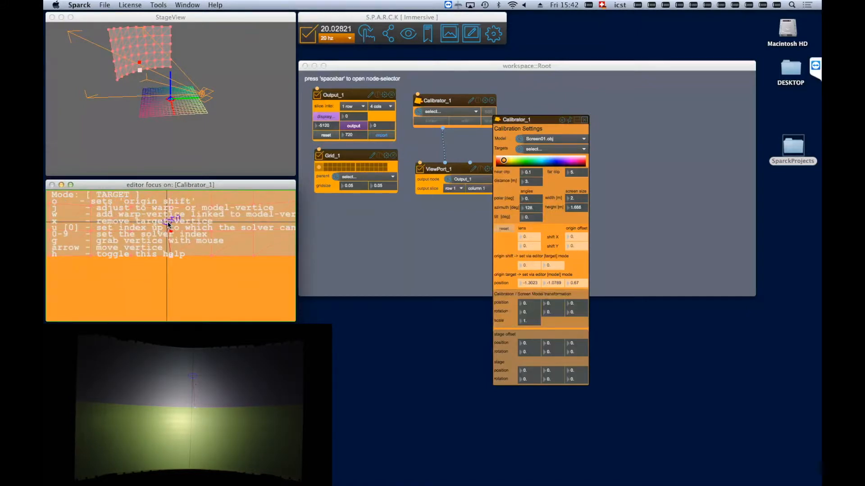
pyautogui.press('g')
pyautogui.moveTo(166, 259); pyautogui.dragTo(167, 321)
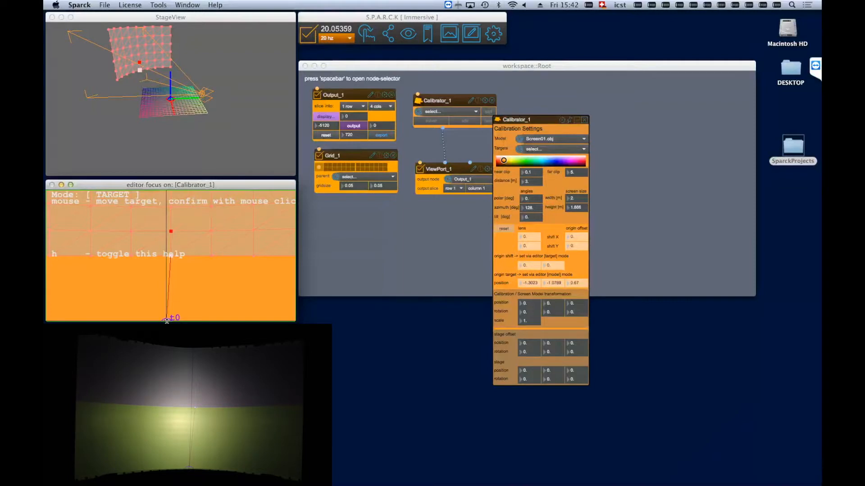
pyautogui.click(167, 321)
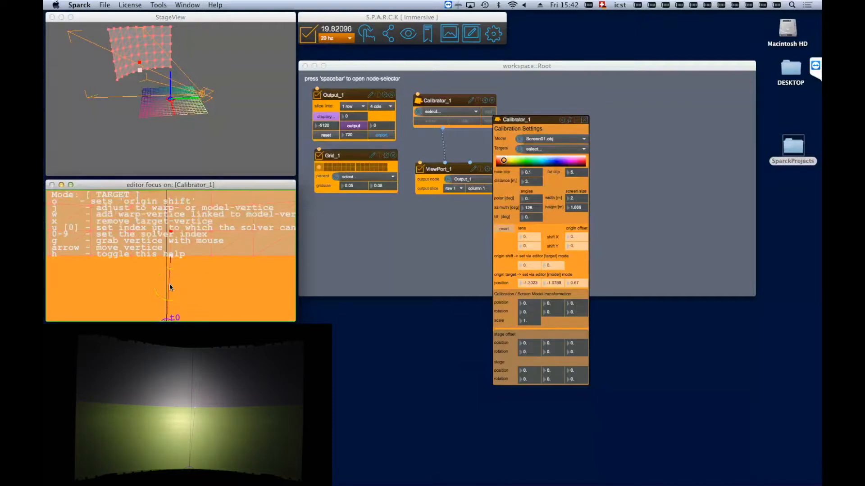
pyautogui.press('o')
pyautogui.click(191, 275)
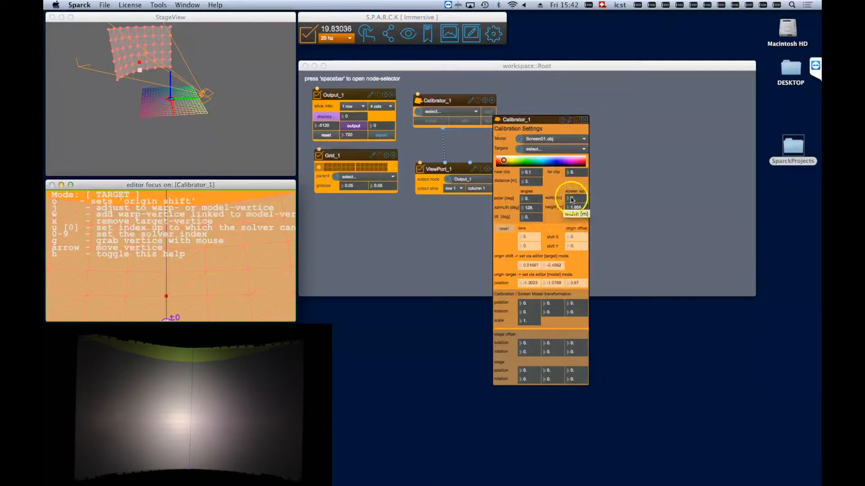
# Set the Calibrator's screen size to a width of about 4.08 m and a height of 2.1 m
pyautogui.moveTo(576, 199); pyautogui.dragTo(576, 198)
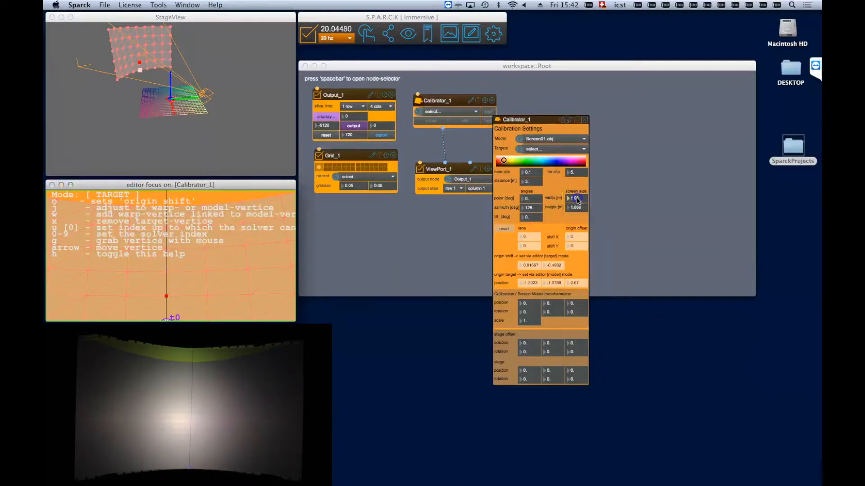
pyautogui.moveTo(577, 191); pyautogui.dragTo(582, 127)
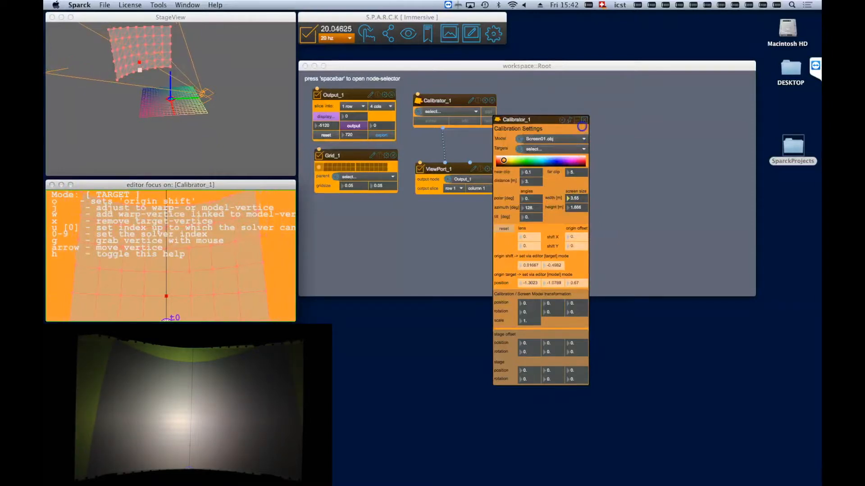
pyautogui.click(576, 208)
pyautogui.moveTo(576, 208); pyautogui.dragTo(577, 207)
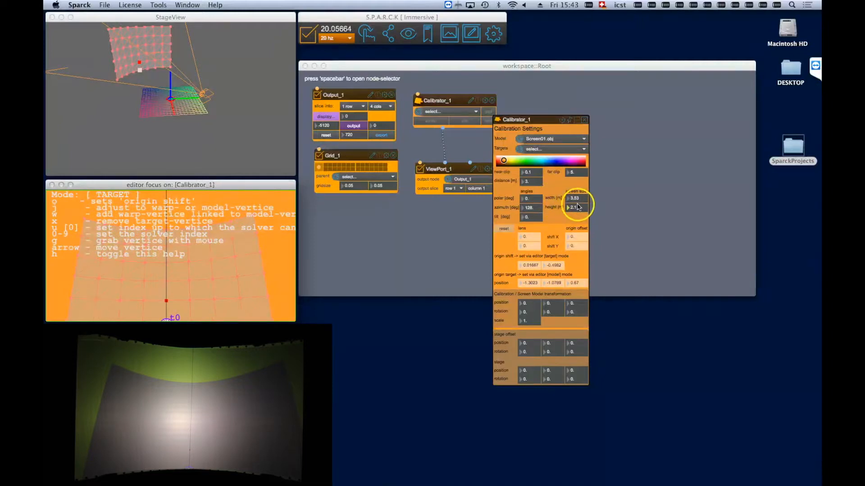
pyautogui.moveTo(576, 198); pyautogui.dragTo(575, 175)
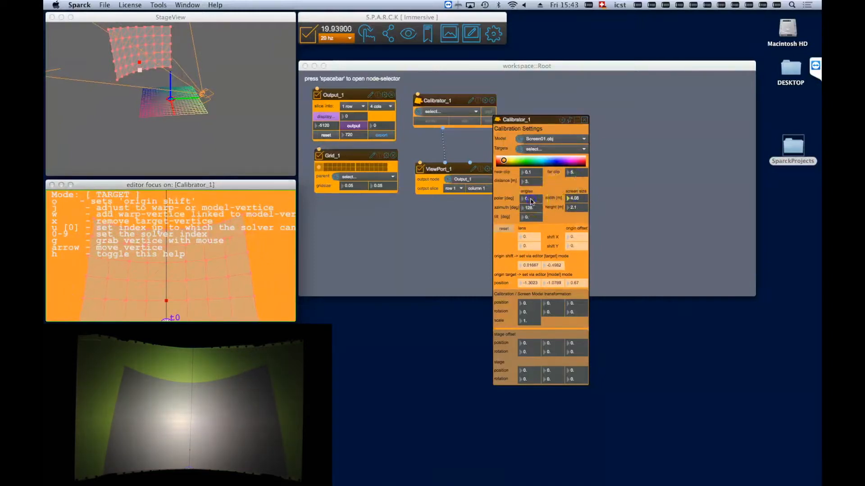
# Lower the polar angle below zero, enlarge the StageView window and examine where the camera stands relative to the screen model
pyautogui.moveTo(530, 198); pyautogui.dragTo(536, 249)
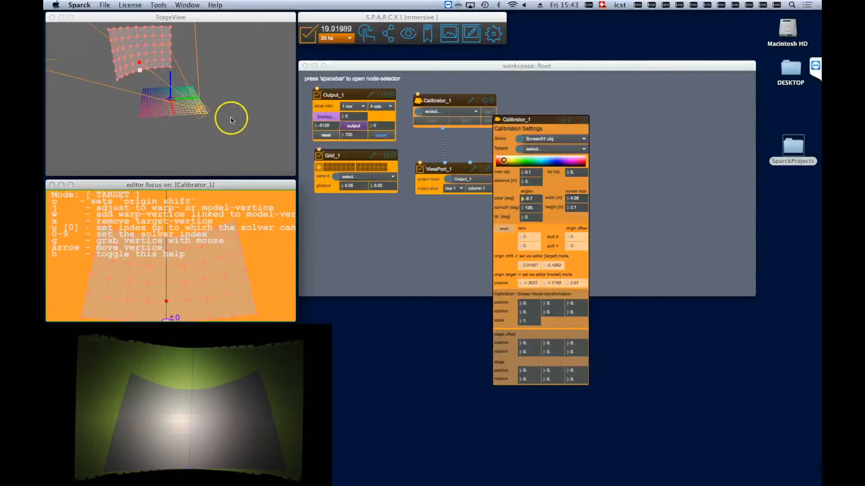
pyautogui.moveTo(196, 114)
pyautogui.mouseDown()
pyautogui.moveTo(193, 100)
pyautogui.moveTo(195, 111)
pyautogui.mouseUp()
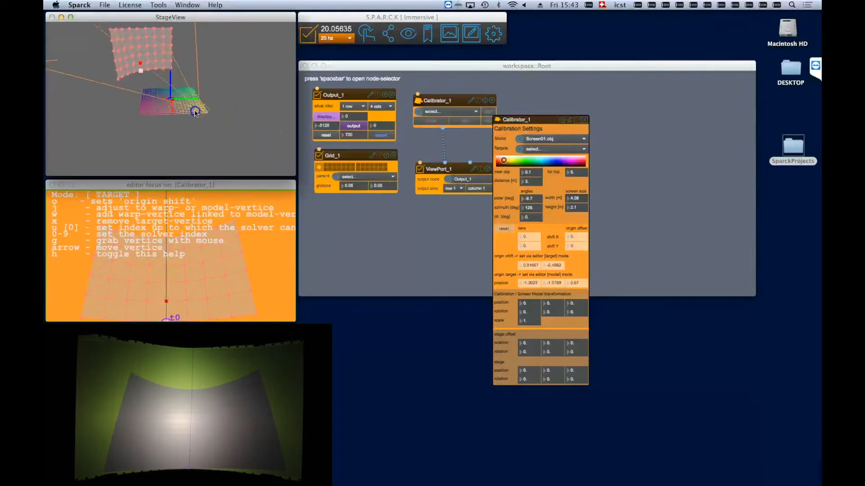
pyautogui.moveTo(290, 172); pyautogui.dragTo(459, 375)
pyautogui.moveTo(249, 200)
pyautogui.mouseDown()
pyautogui.moveTo(249, 185)
pyautogui.moveTo(230, 199)
pyautogui.moveTo(175, 201)
pyautogui.moveTo(243, 149)
pyautogui.moveTo(317, 134)
pyautogui.moveTo(332, 147)
pyautogui.moveTo(317, 150)
pyautogui.mouseUp()
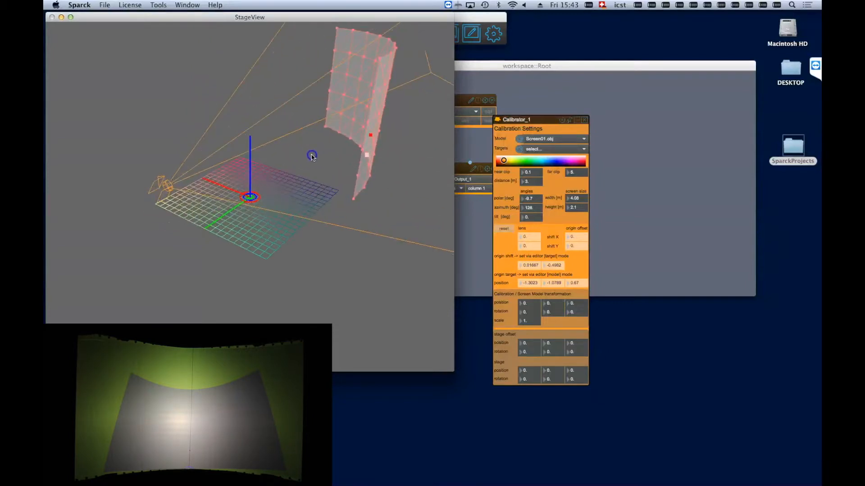
pyautogui.moveTo(372, 131)
pyautogui.mouseDown()
pyautogui.moveTo(347, 139)
pyautogui.moveTo(344, 171)
pyautogui.mouseUp()
# Set the azimuth angle to about 305 degrees and the polar angle to about 28 degrees, and shrink the StageView window back
pyautogui.moveTo(530, 212); pyautogui.dragTo(521, 119)
pyautogui.moveTo(330, 126); pyautogui.dragTo(346, 158)
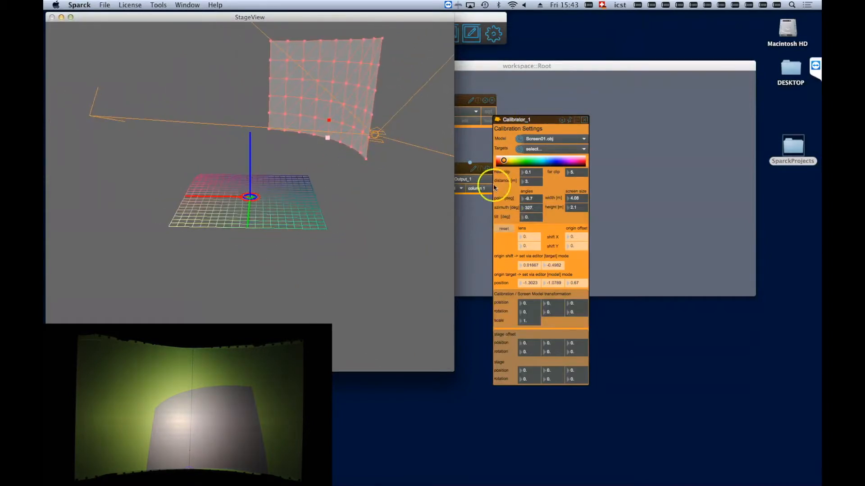
pyautogui.moveTo(529, 212); pyautogui.dragTo(527, 219)
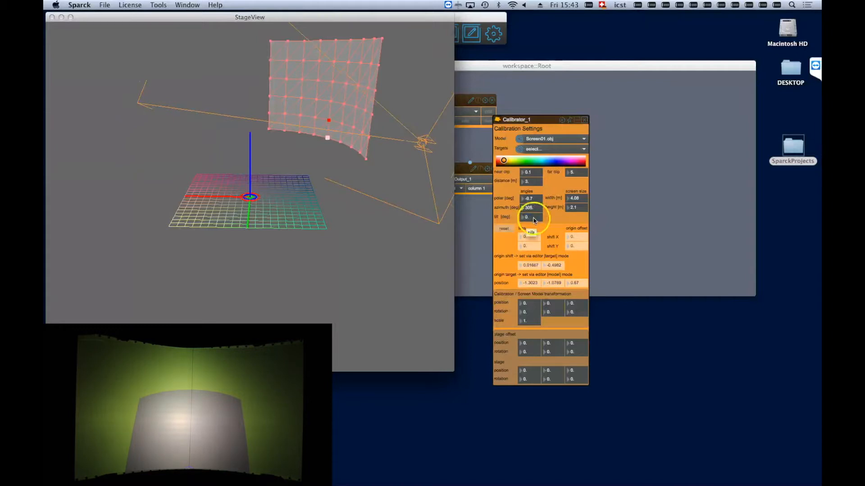
pyautogui.moveTo(533, 203); pyautogui.dragTo(528, 181)
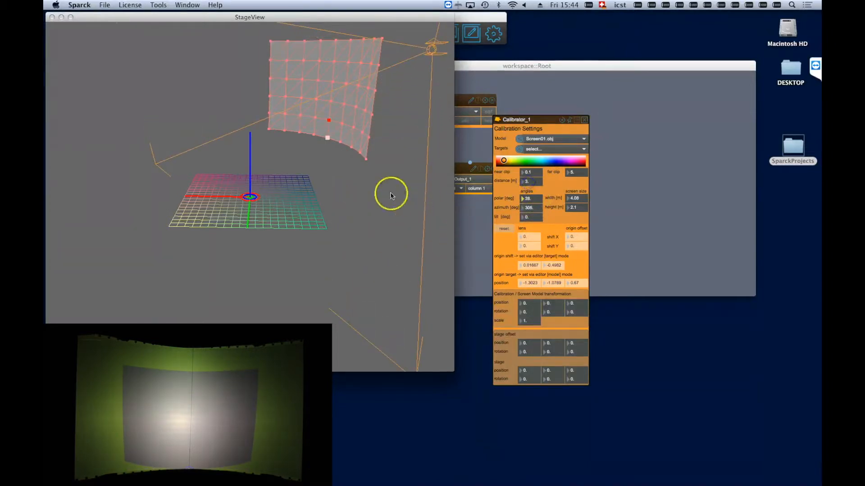
pyautogui.moveTo(452, 371); pyautogui.dragTo(295, 177)
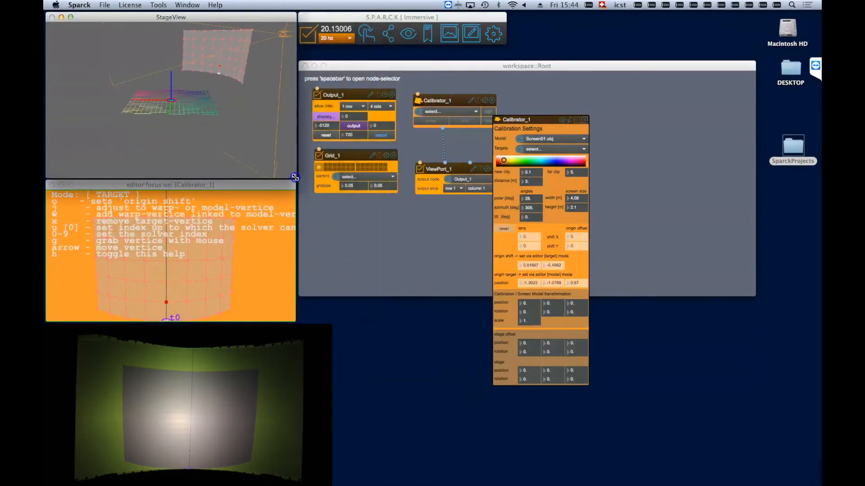
# Switch the Calibrator editor to model mode and create a calibration vertex at the screen mesh's bottom-left corner
pyautogui.click(240, 231)
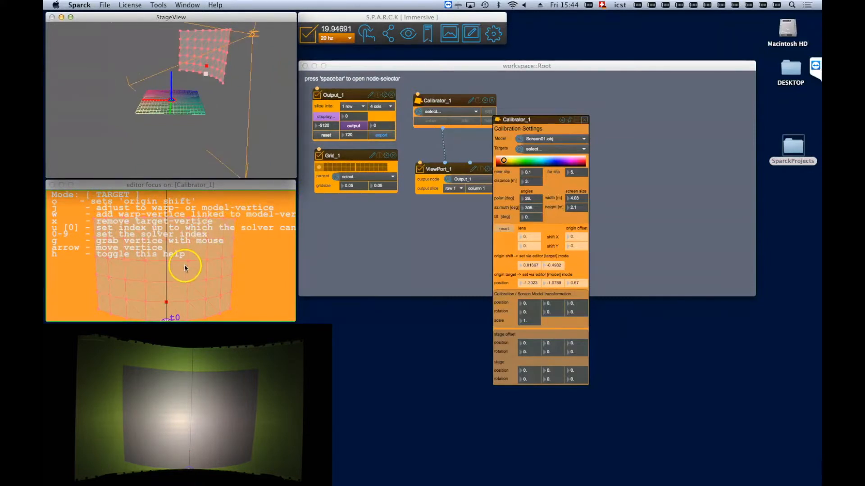
pyautogui.click(99, 310)
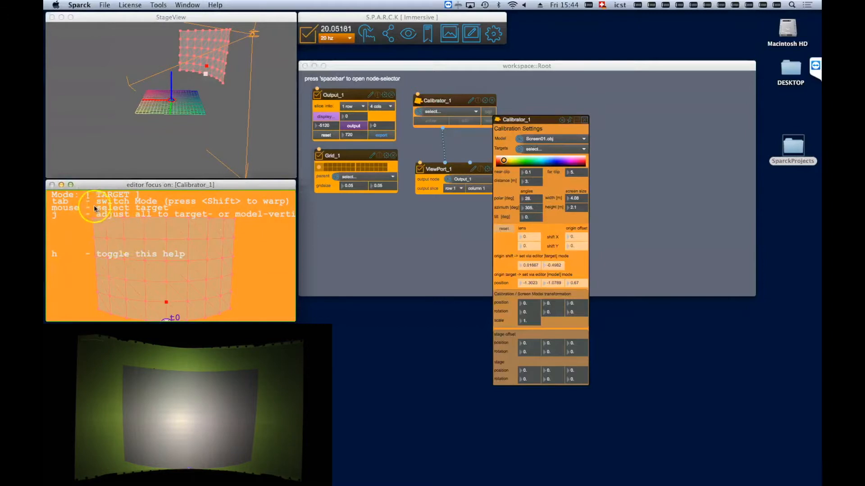
pyautogui.press('Tab')
pyautogui.press('o')
pyautogui.click(98, 310)
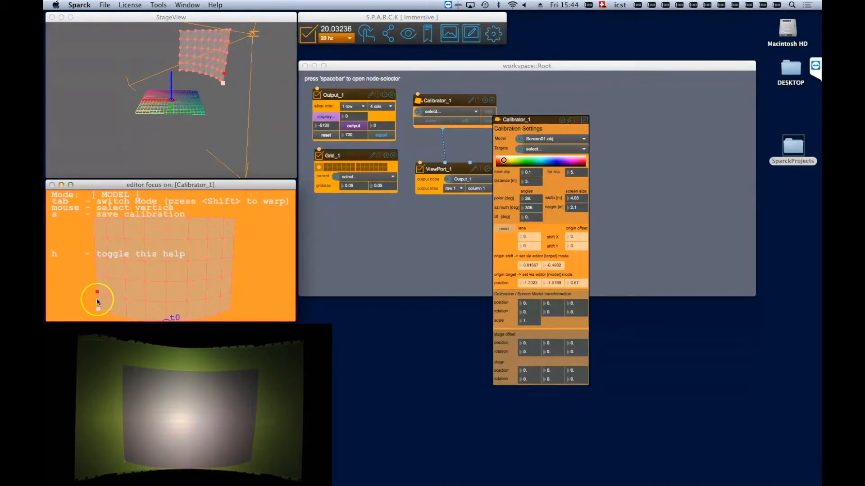
pyautogui.click(98, 312)
pyautogui.click(112, 244)
# Create calibration vertices at the mesh's top-left corner, top-edge middle, top-right corner and bottom-right corner
pyautogui.click(90, 221)
pyautogui.press('w')
pyautogui.click(166, 220)
pyautogui.press('w')
pyautogui.click(236, 218)
pyautogui.press('w')
pyautogui.click(229, 309)
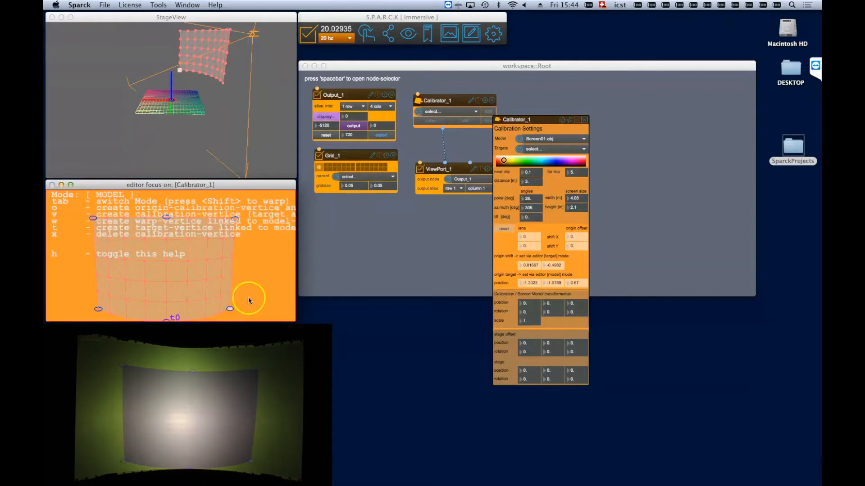
pyautogui.press('w')
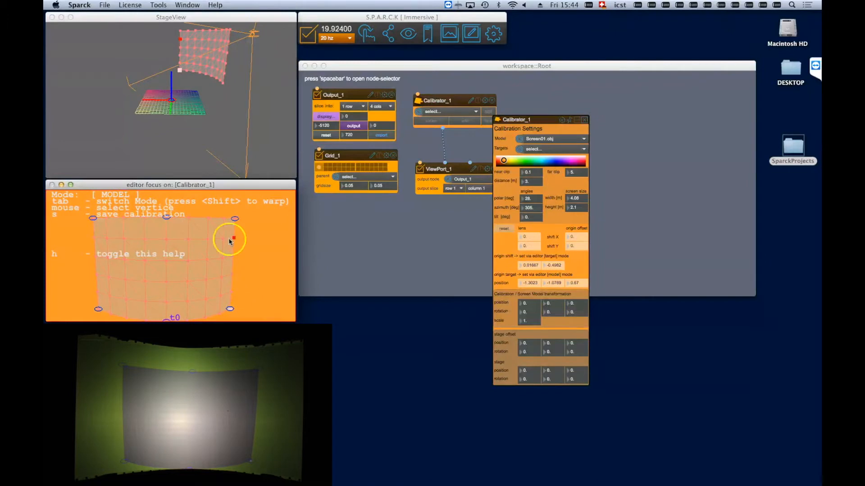
pyautogui.click(202, 249)
# In target mode, grab target t2 and move it up and outward from the mesh's top-left corner
pyautogui.press('Tab')
pyautogui.click(189, 238)
pyautogui.click(124, 205)
pyautogui.click(94, 220)
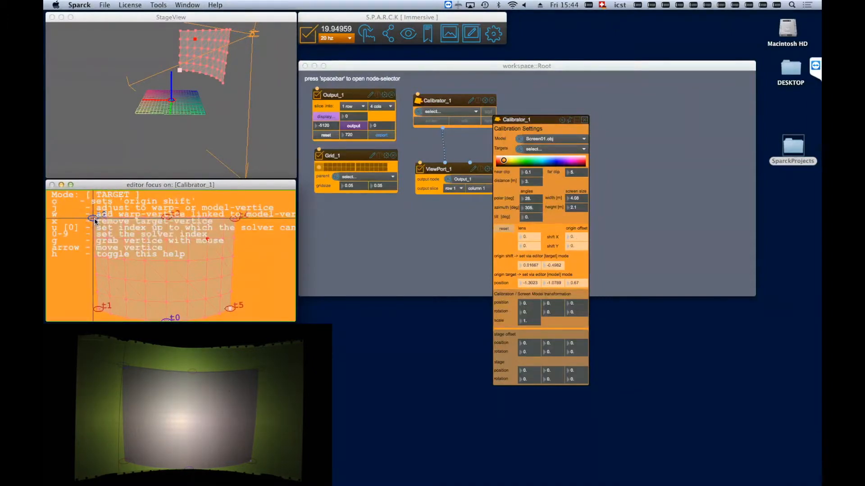
pyautogui.press('g')
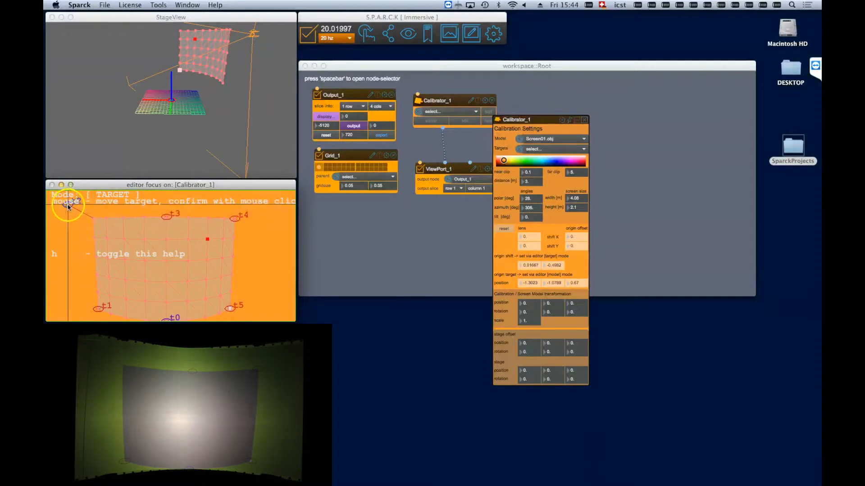
pyautogui.click(68, 206)
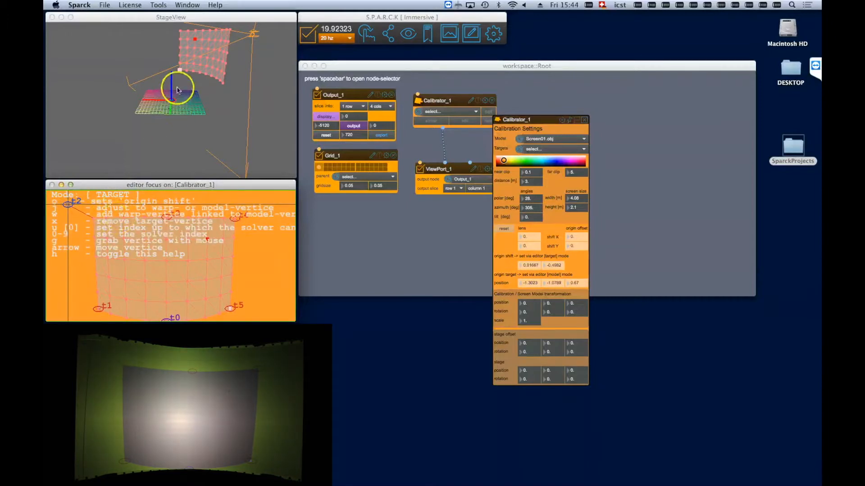
# In model mode, select the mesh's top-left vertex and examine its place on the screen model from several StageView angles
pyautogui.click(178, 87)
pyautogui.moveTo(178, 87); pyautogui.dragTo(188, 84)
pyautogui.click(109, 193)
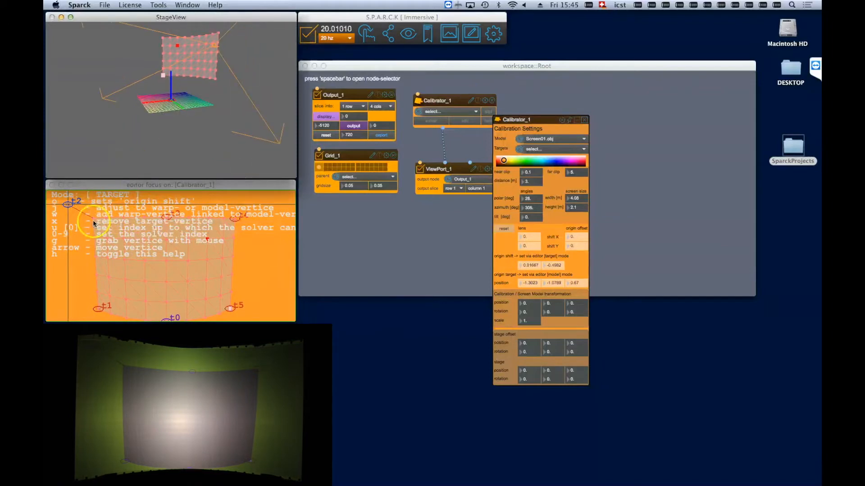
pyautogui.press('Tab')
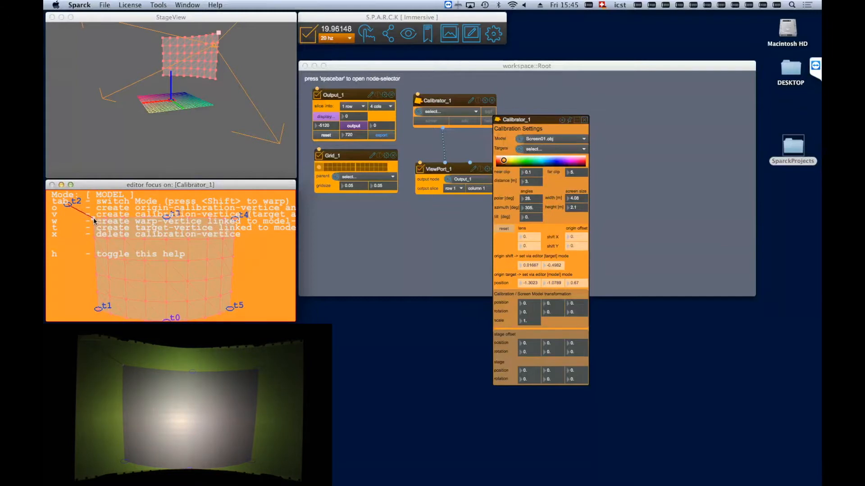
pyautogui.click(107, 222)
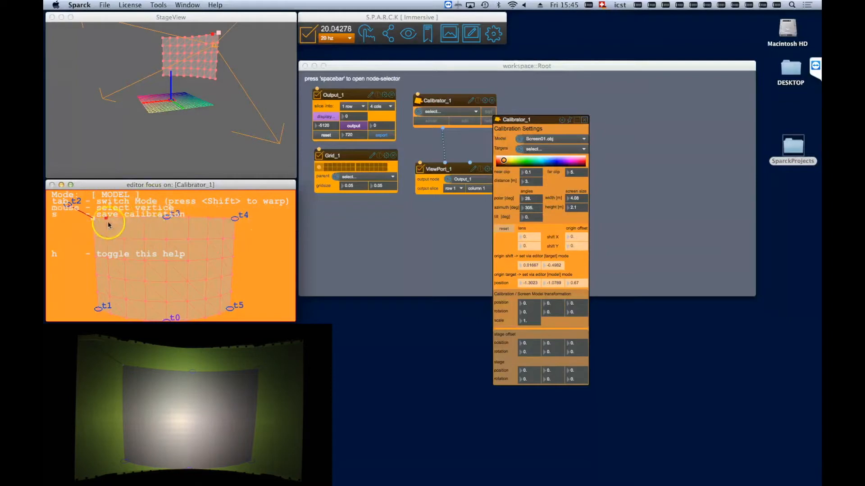
pyautogui.moveTo(155, 95); pyautogui.dragTo(186, 125)
pyautogui.click(189, 54)
pyautogui.click(114, 200)
pyautogui.moveTo(180, 58)
pyautogui.mouseDown()
pyautogui.moveTo(193, 61)
pyautogui.moveTo(184, 72)
pyautogui.moveTo(135, 77)
pyautogui.moveTo(139, 66)
pyautogui.moveTo(165, 78)
pyautogui.moveTo(160, 39)
pyautogui.moveTo(172, 71)
pyautogui.mouseUp()
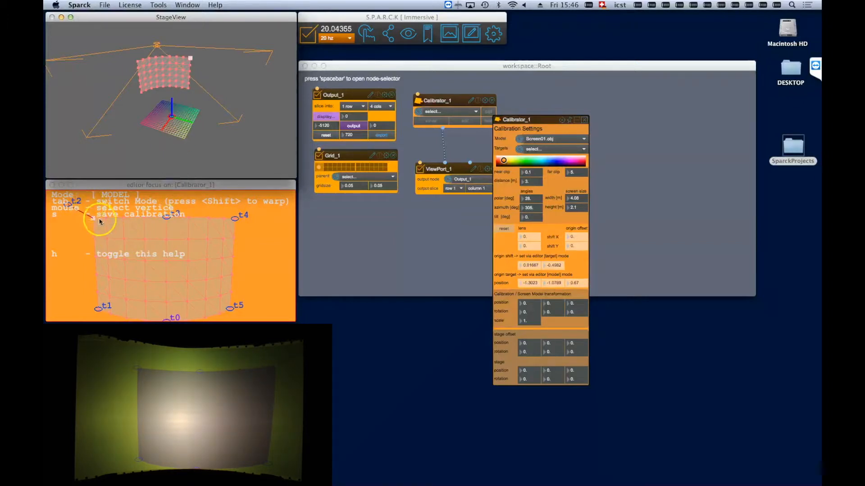
# In target mode, move target t2 to the real screen's top-left corner and target t1 outward to its bottom-left corner
pyautogui.click(70, 204)
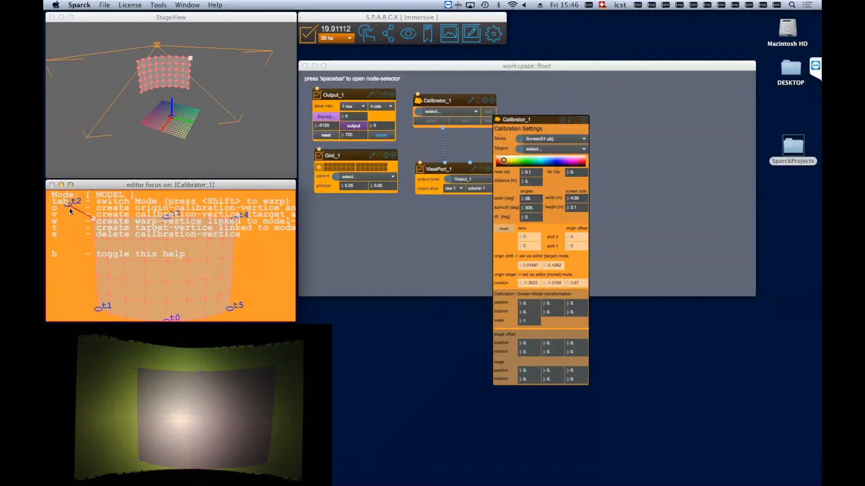
pyautogui.press('Tab')
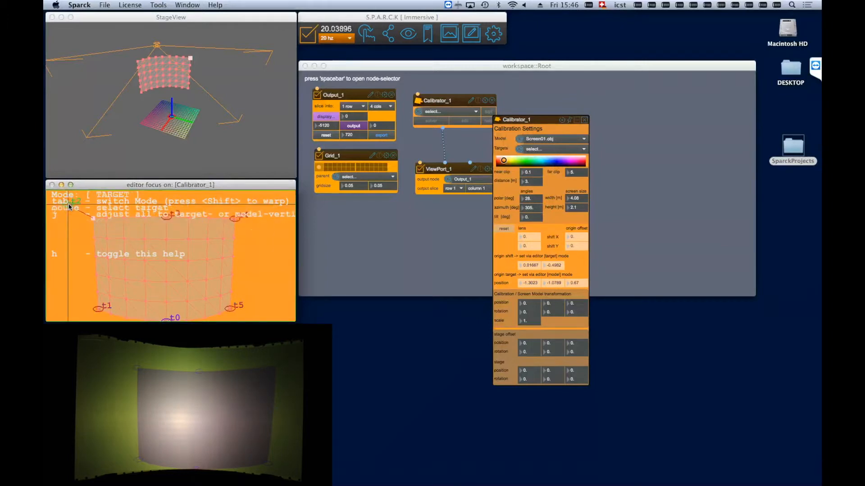
pyautogui.click(77, 210)
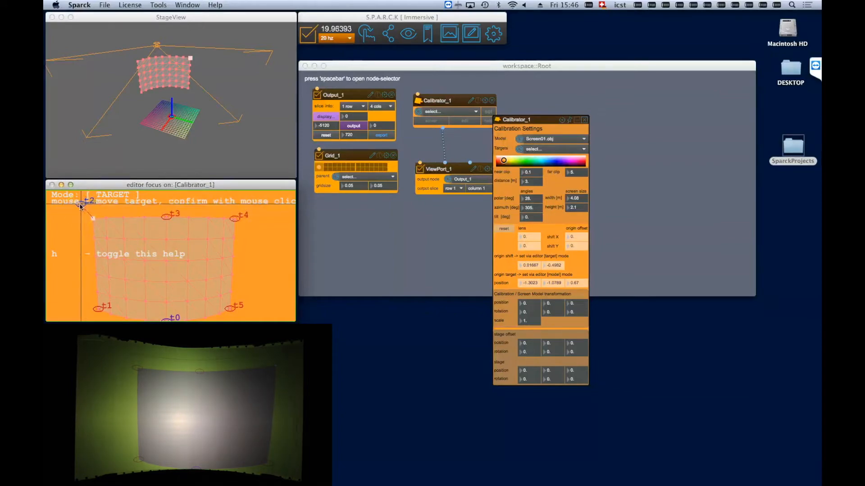
pyautogui.press('h')
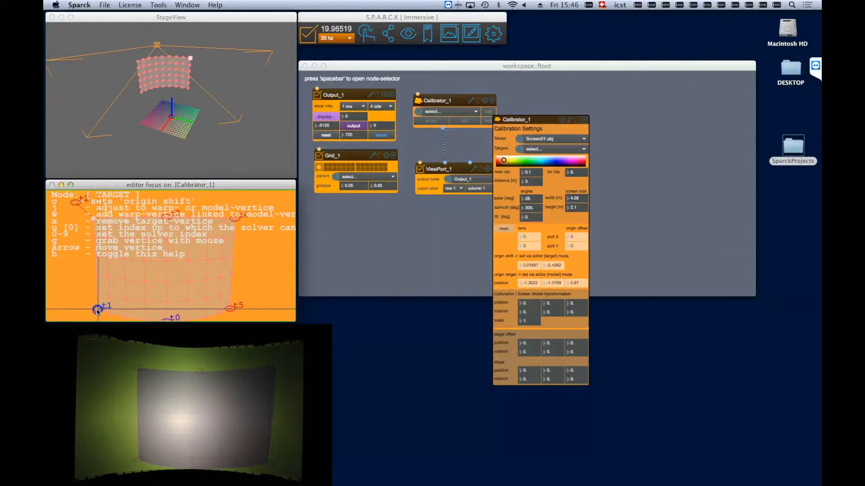
pyautogui.press('g')
pyautogui.click(82, 316)
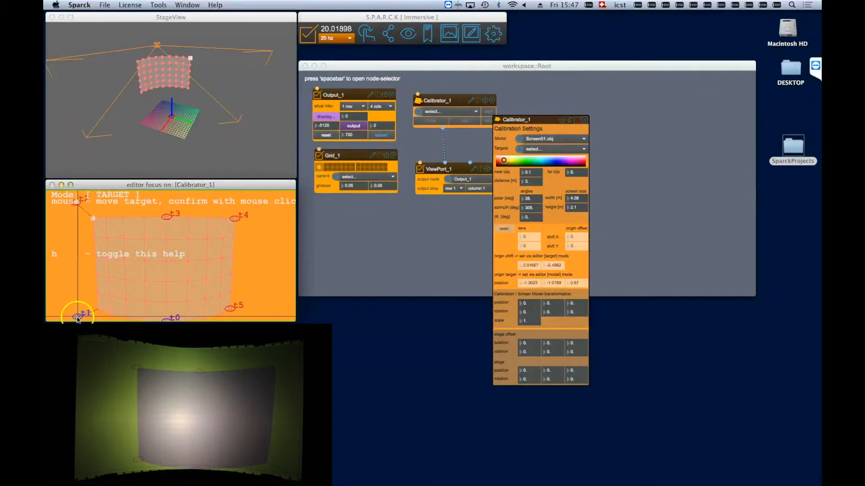
pyautogui.click(75, 319)
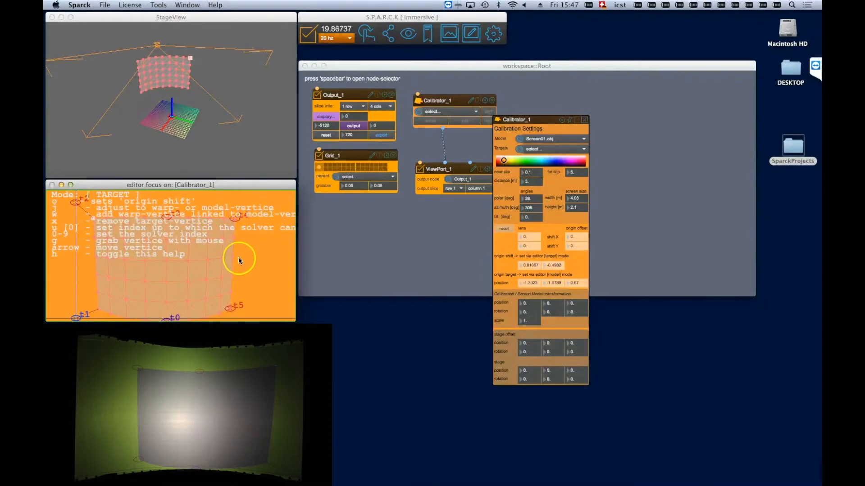
# Move target t4 outward to the real screen's top-right corner and target t5 outward to its bottom-right corner
pyautogui.press('g')
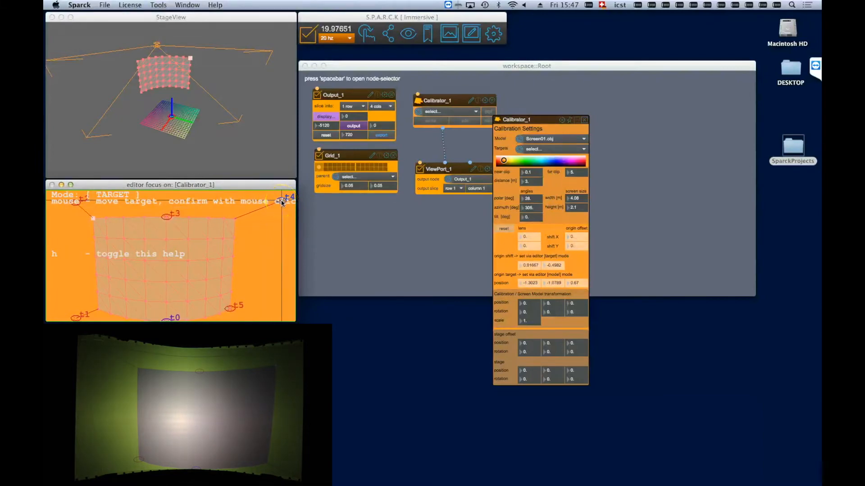
pyautogui.click(281, 201)
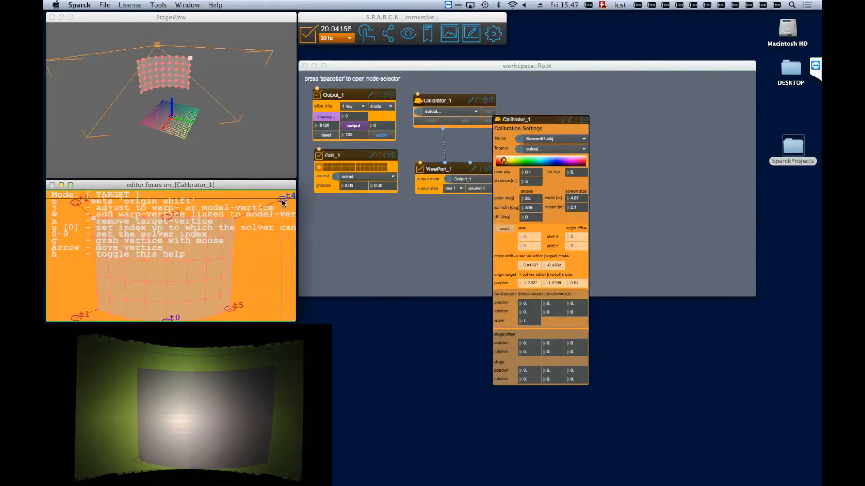
pyautogui.click(231, 312)
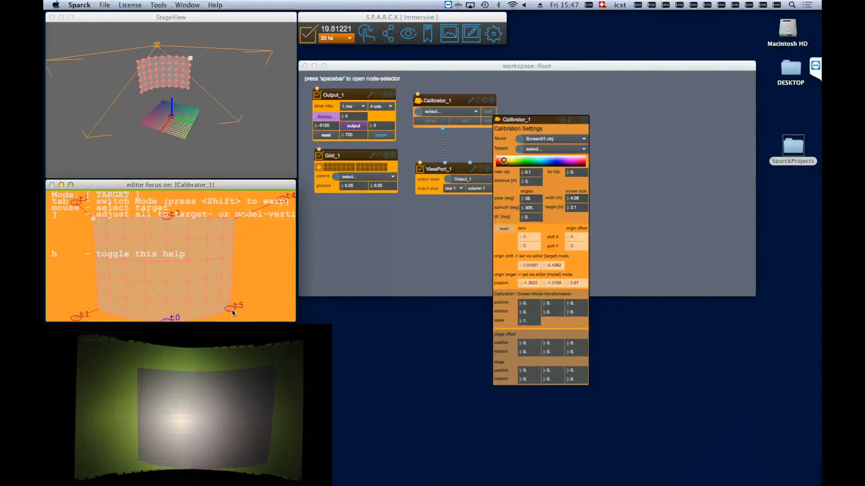
pyautogui.click(232, 312)
pyautogui.moveTo(236, 312); pyautogui.dragTo(277, 317)
pyautogui.press('Down')
pyautogui.press('Right')
pyautogui.press('Down')
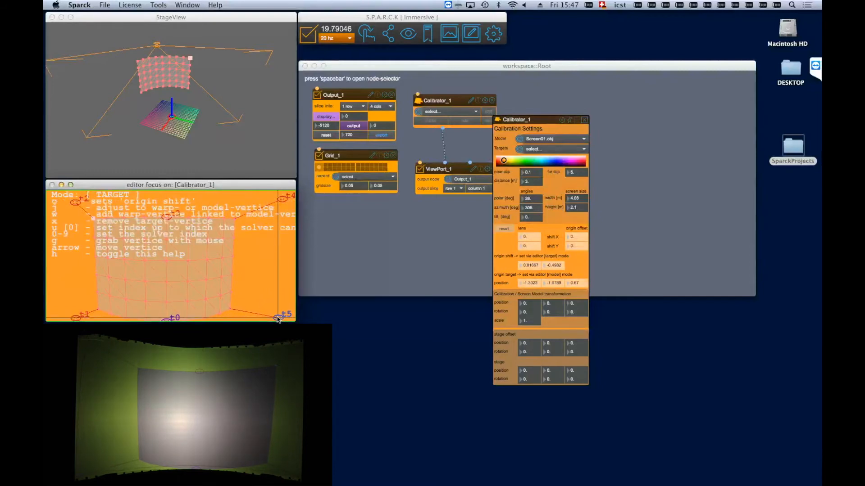
pyautogui.click(278, 319)
# Grab target t3, place it at the middle of the real screen's top edge, and deselect it
pyautogui.click(172, 220)
pyautogui.click(170, 218)
pyautogui.press('g')
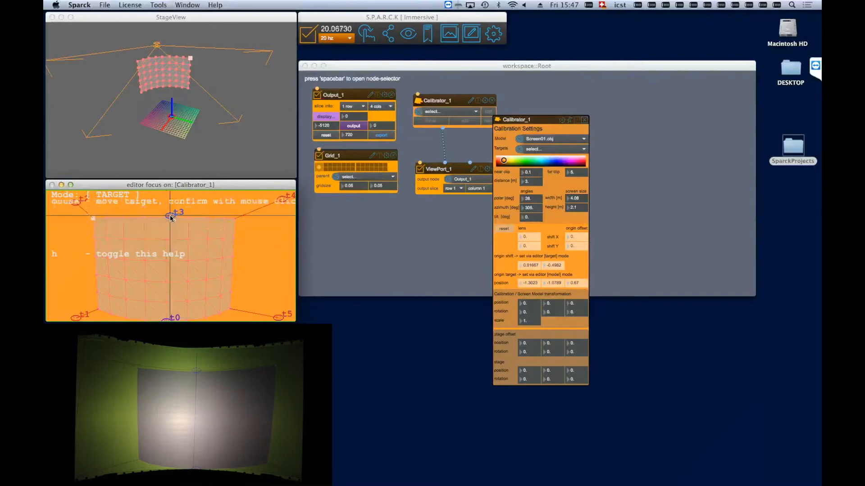
pyautogui.click(180, 194)
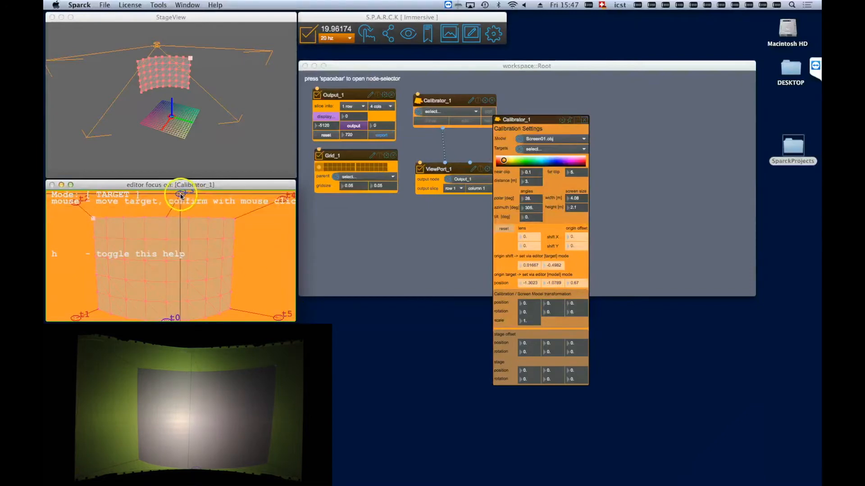
pyautogui.click(177, 192)
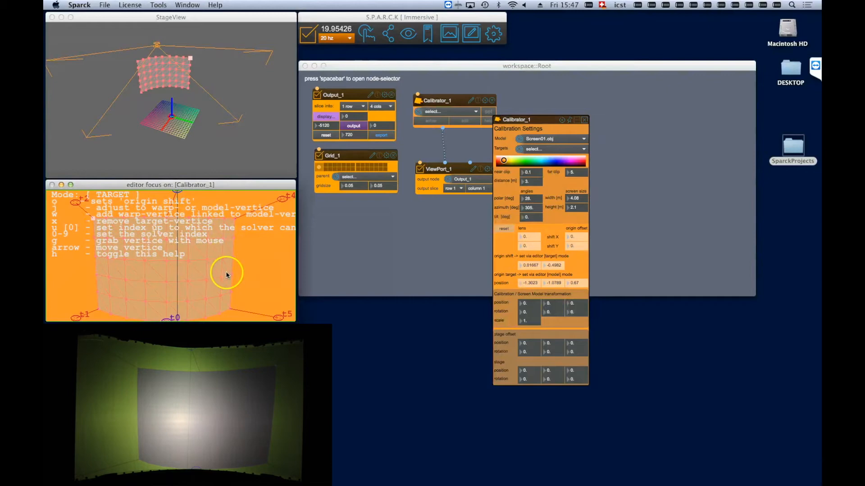
pyautogui.click(217, 253)
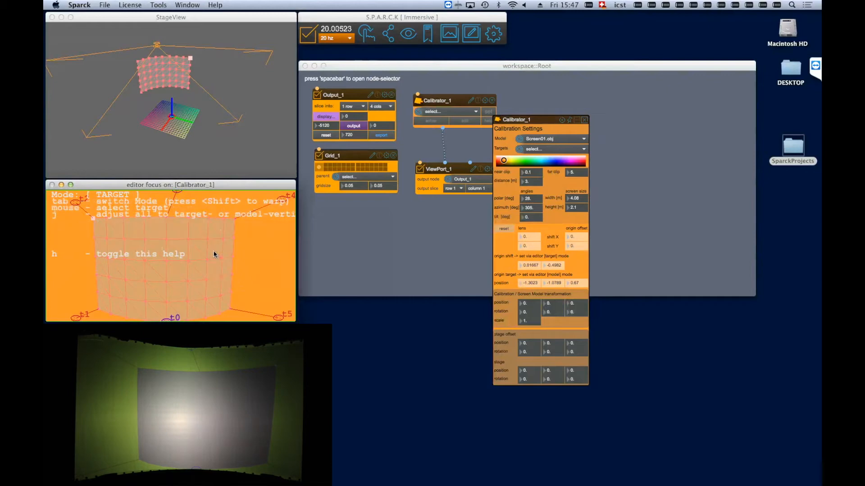
# Move the Calibrator_1 settings window off its node so the node's solver and edit controls are uncovered
pyautogui.moveTo(537, 120); pyautogui.dragTo(358, 159)
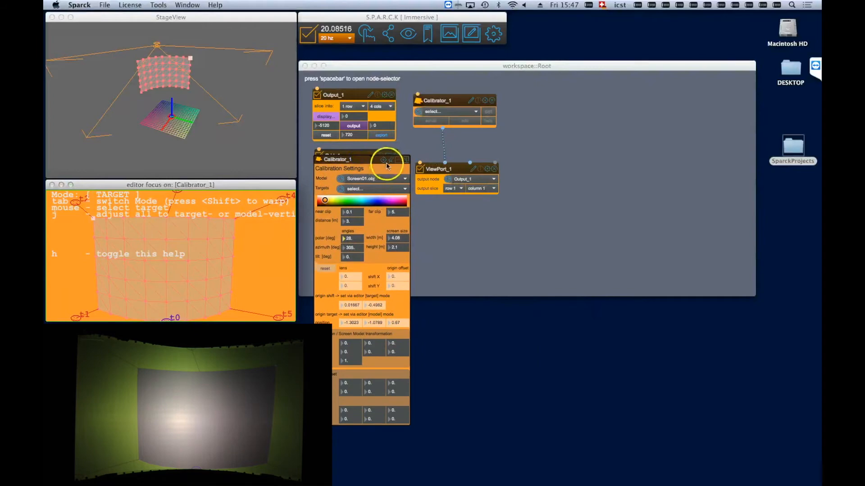
pyautogui.click(390, 160)
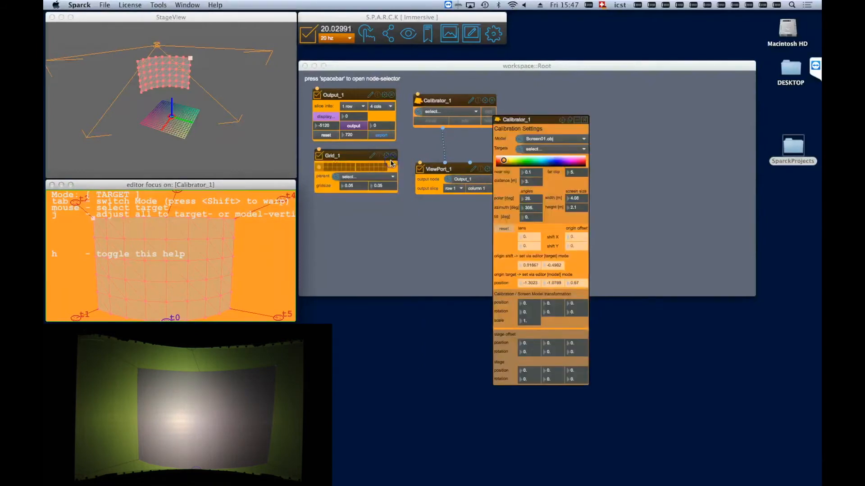
pyautogui.moveTo(537, 120); pyautogui.dragTo(359, 179)
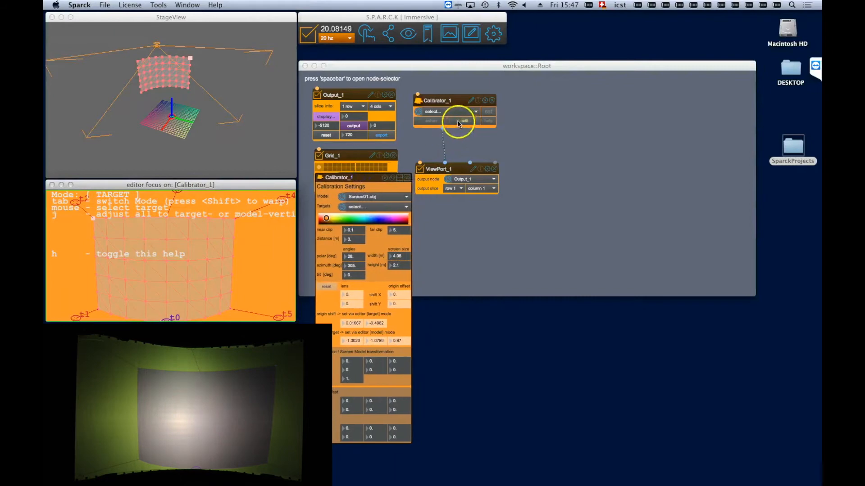
# Open Calibrator_1's solver, place its window over the calibration settings, and start the solving
pyautogui.click(441, 122)
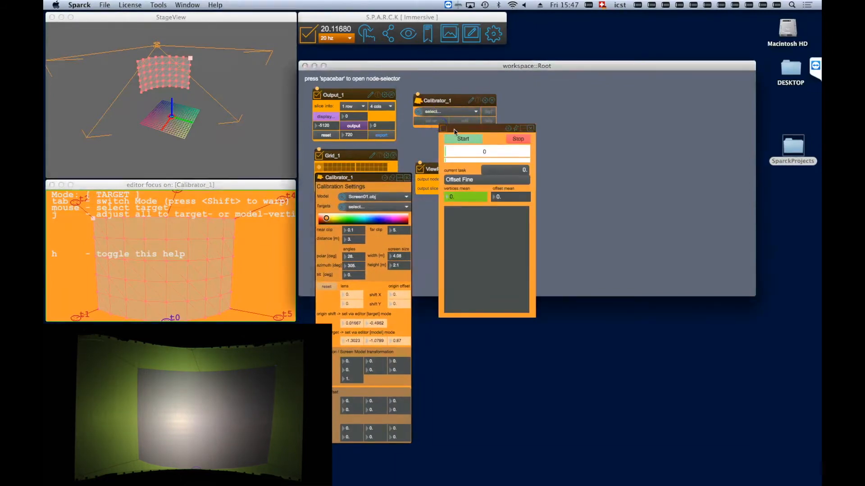
pyautogui.click(516, 128)
pyautogui.moveTo(486, 132); pyautogui.dragTo(412, 247)
pyautogui.click(388, 255)
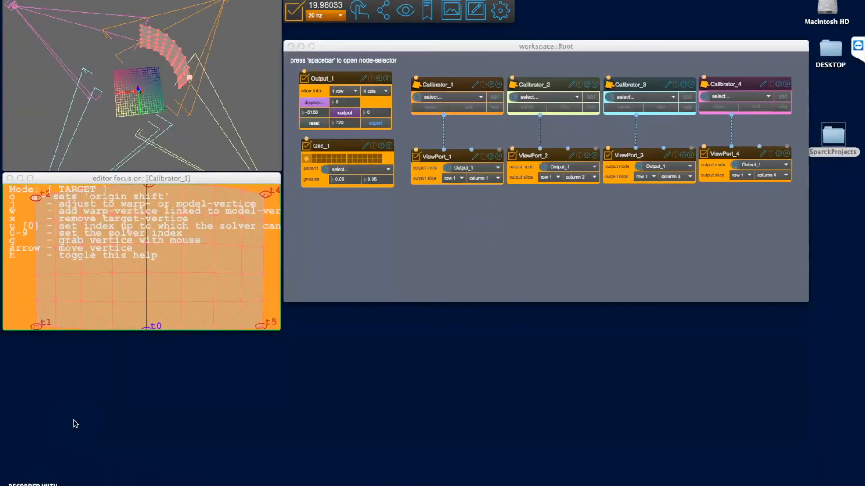
# Bring the solver windows of Calibrator_1 to Calibrator_4 in front of their settings to examine the solver results
pyautogui.click(409, 208)
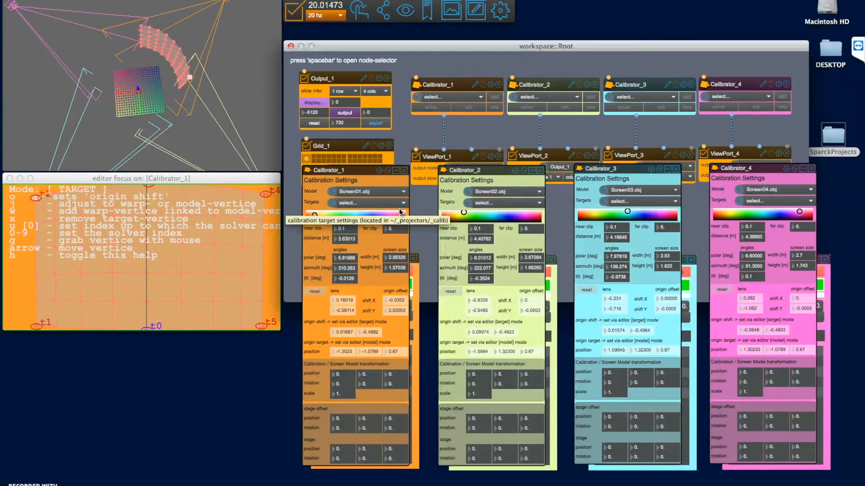
pyautogui.click(414, 320)
pyautogui.click(545, 318)
pyautogui.click(697, 313)
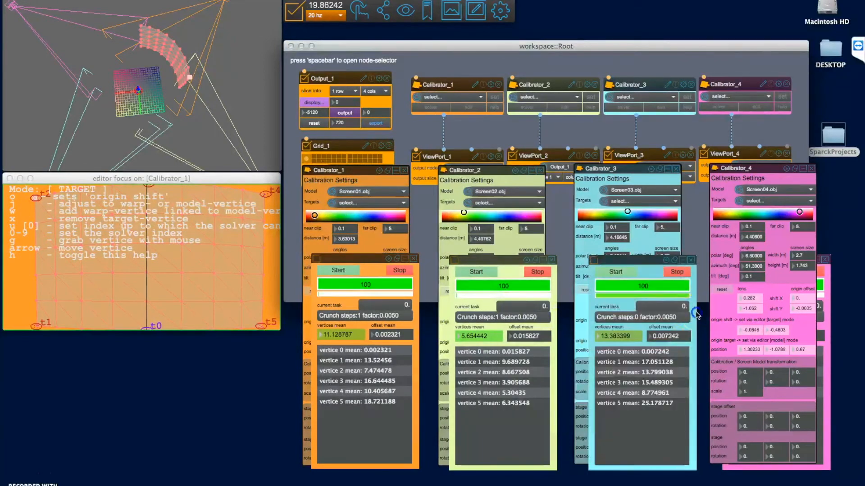
pyautogui.click(829, 310)
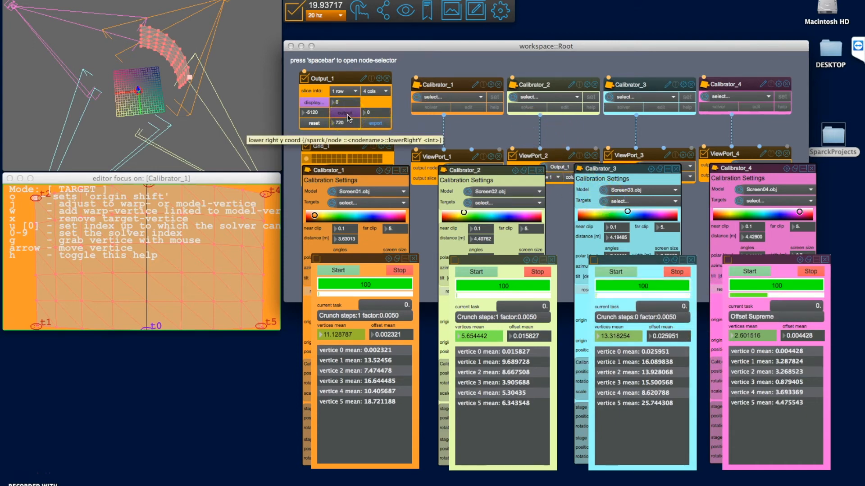
# Examine the calibrators' meshes by switching editor focus between them with Output_1 in desktop mode, and return Output_1 to output mode
pyautogui.click(469, 108)
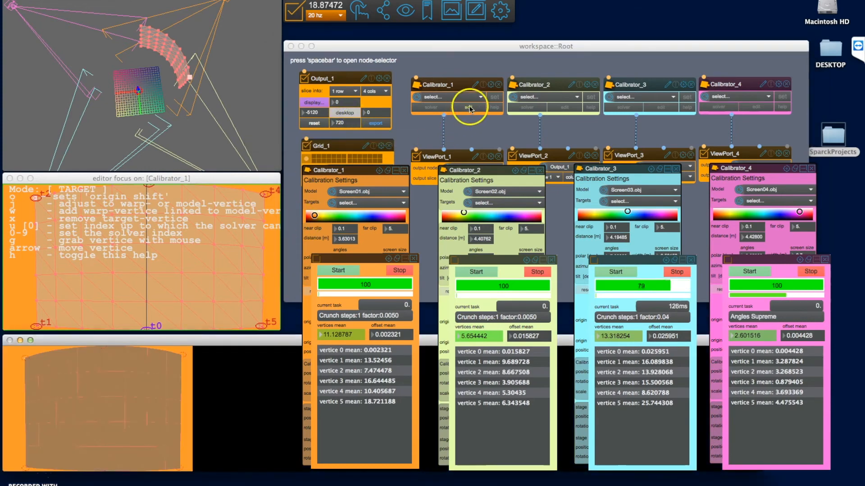
pyautogui.click(561, 107)
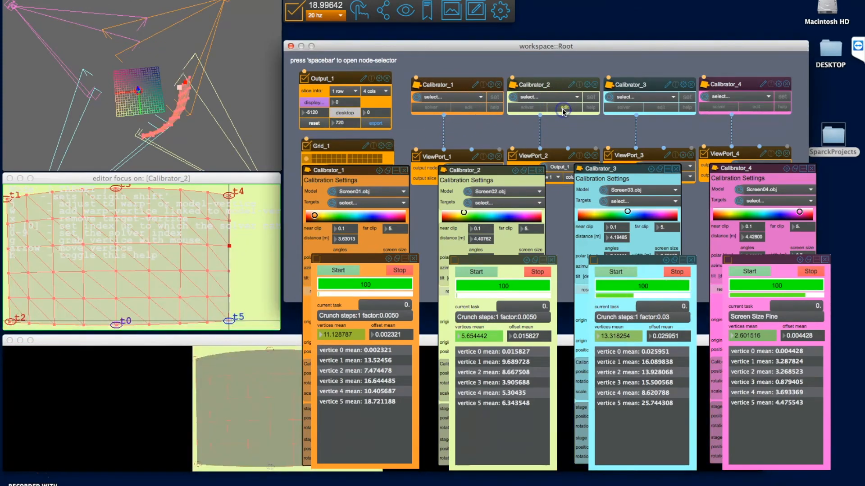
pyautogui.click(660, 108)
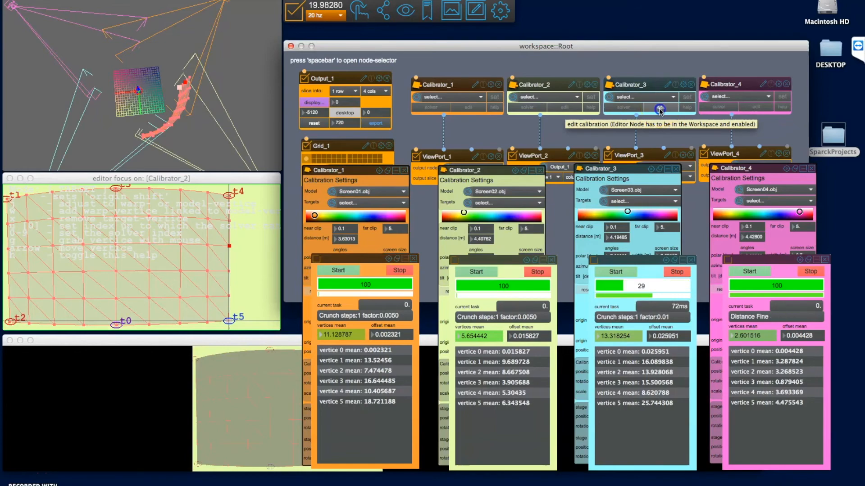
pyautogui.click(756, 108)
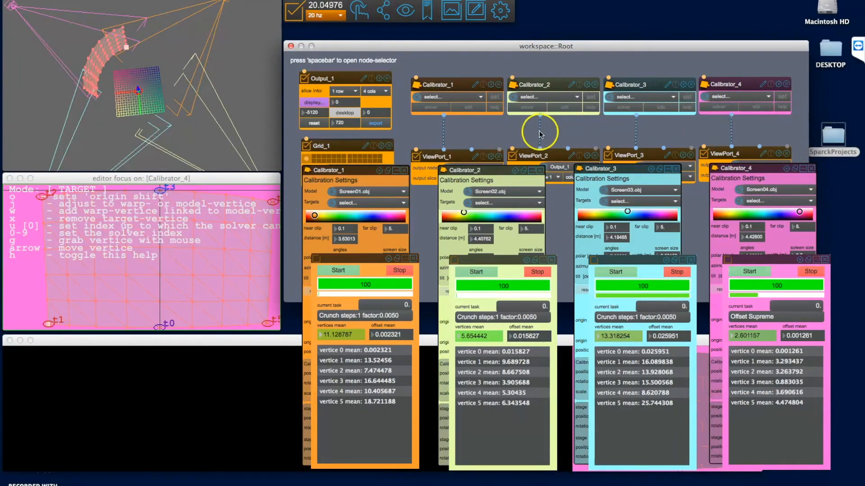
pyautogui.click(467, 109)
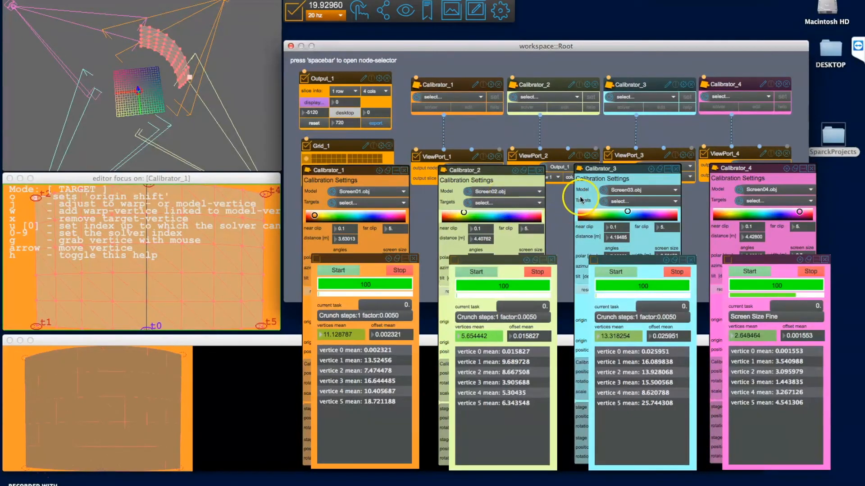
pyautogui.click(658, 111)
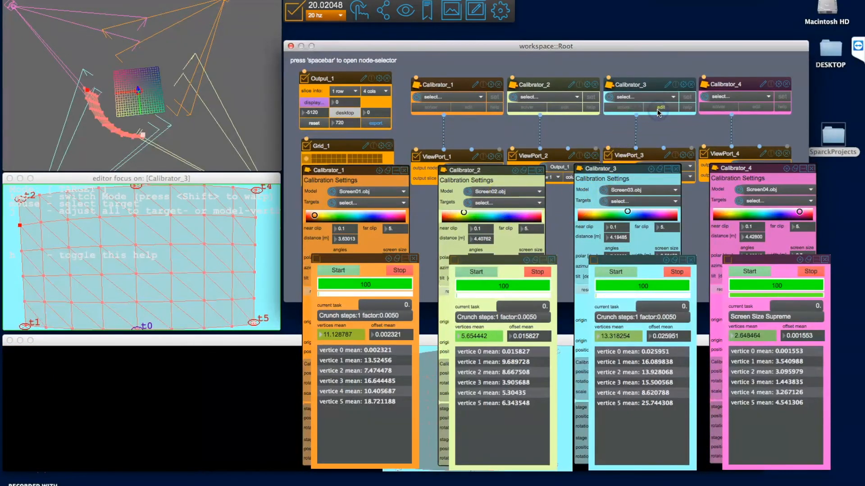
pyautogui.click(511, 151)
pyautogui.click(345, 113)
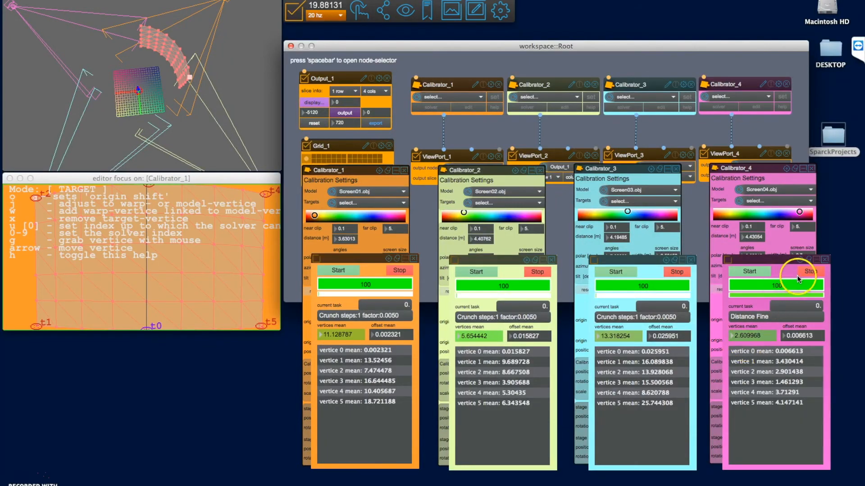
# Stop Calibrator_4's solver and close the solver windows of all four calibrators
pyautogui.click(811, 272)
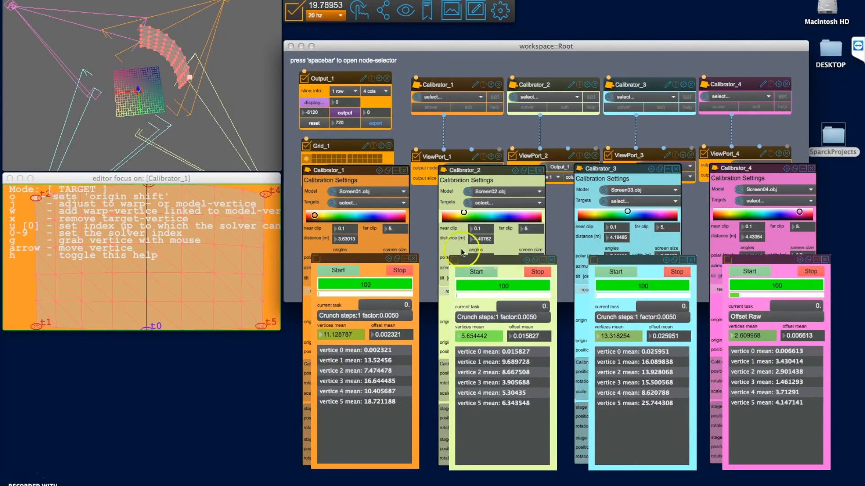
pyautogui.click(413, 260)
pyautogui.click(552, 261)
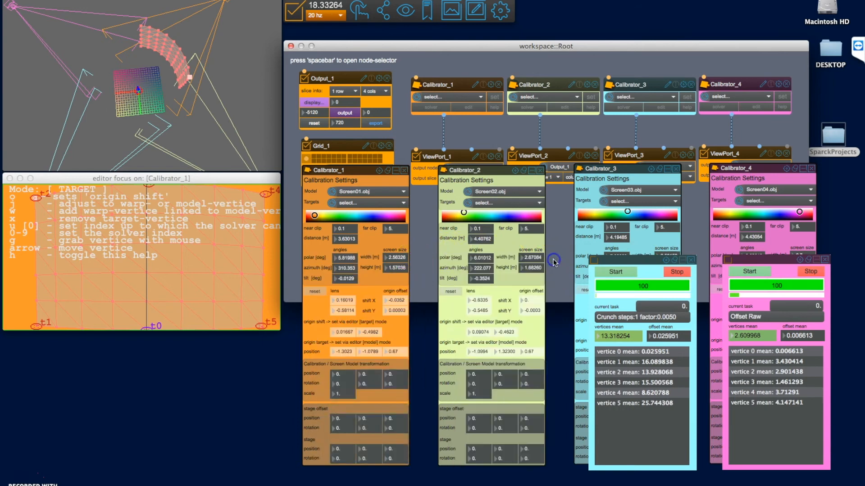
pyautogui.click(690, 261)
pyautogui.click(824, 260)
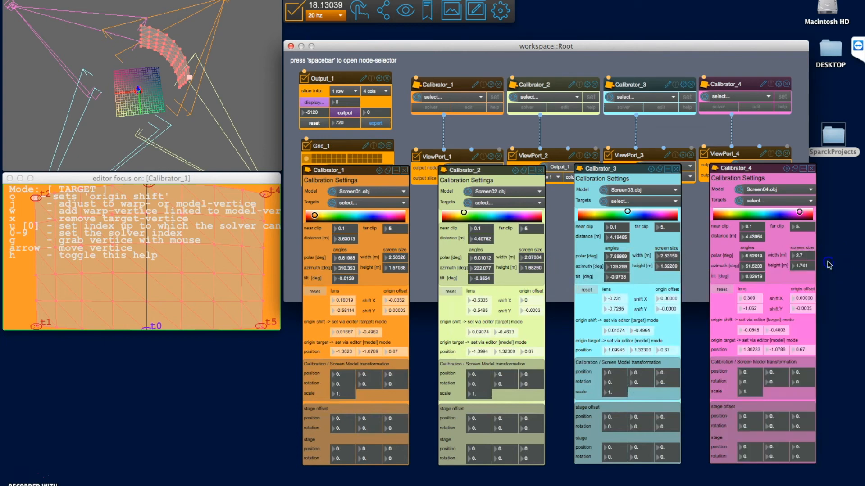
# Save Calibrator_1's calibration targets under the file name Beamer01
pyautogui.click(351, 204)
pyautogui.click(359, 225)
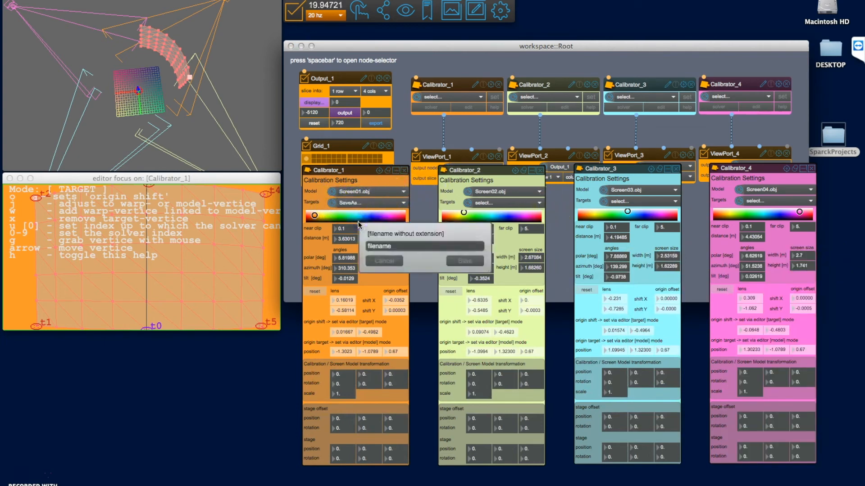
pyautogui.doubleClick(384, 245)
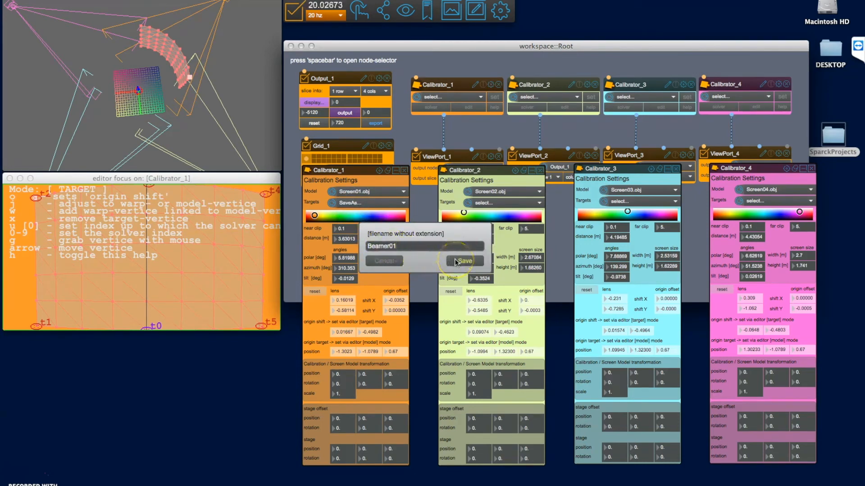
pyautogui.click(456, 262)
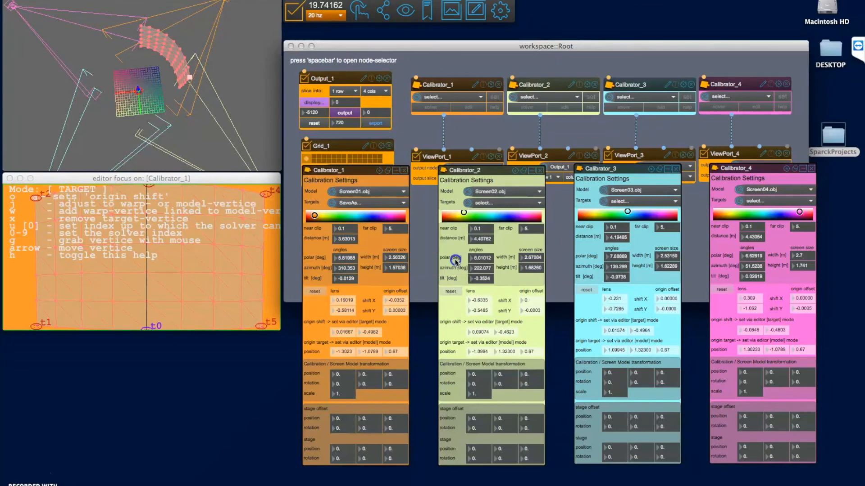
# Save Calibrator_2's calibration targets under the file name Beamer02
pyautogui.click(485, 203)
pyautogui.click(493, 224)
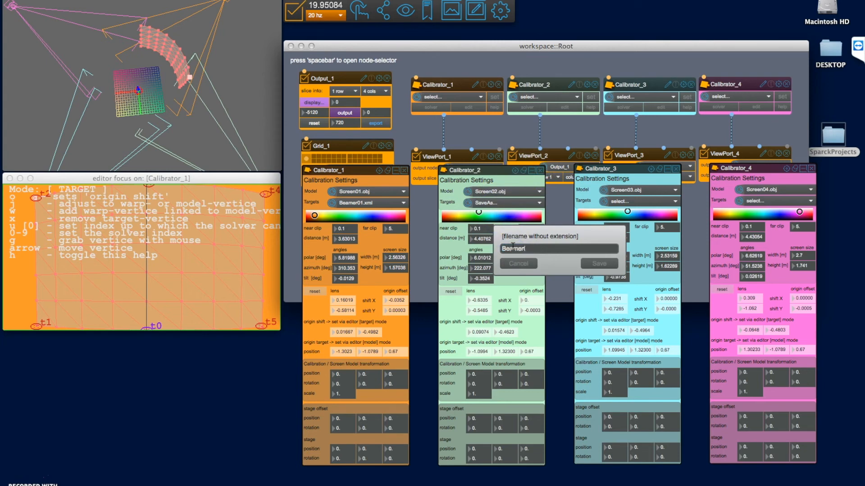
pyautogui.press('BackSpace')
pyautogui.write('2')
pyautogui.click(599, 263)
# Save the calibration targets of Calibrator_3 as Beamer03 and those of Calibrator_4 as Beamer04
pyautogui.click(627, 201)
pyautogui.click(628, 221)
pyautogui.write('Beamer03')
pyautogui.click(733, 263)
pyautogui.click(764, 201)
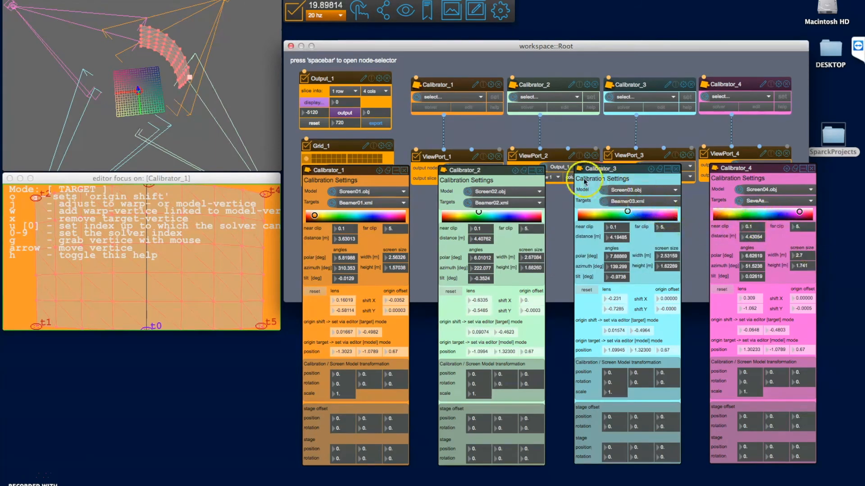
# Close the calibration settings windows of Calibrator_1 to Calibrator_4
pyautogui.click(406, 170)
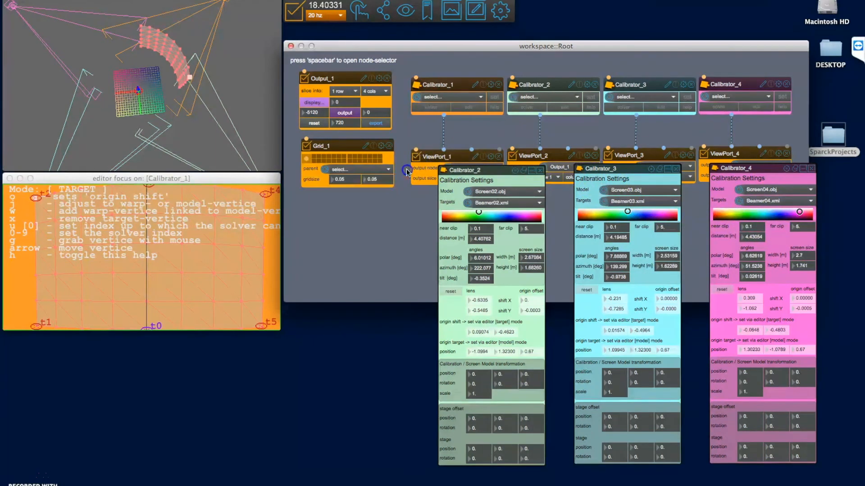
pyautogui.click(540, 173)
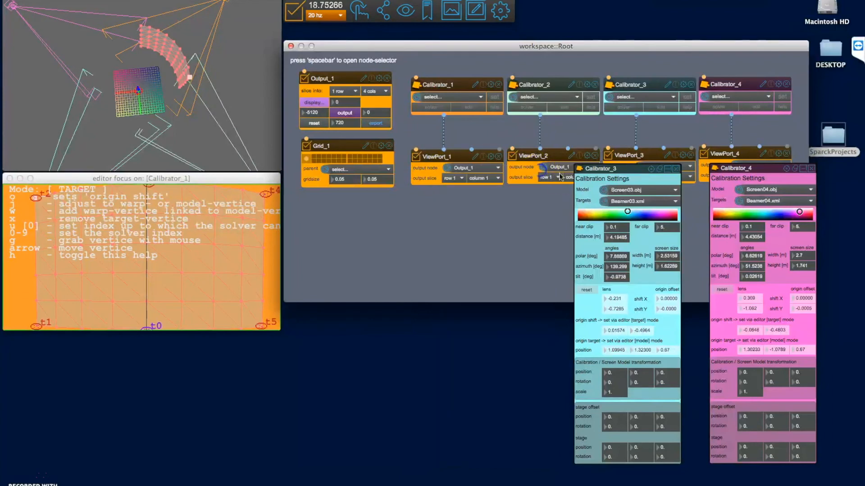
pyautogui.click(676, 170)
pyautogui.click(806, 170)
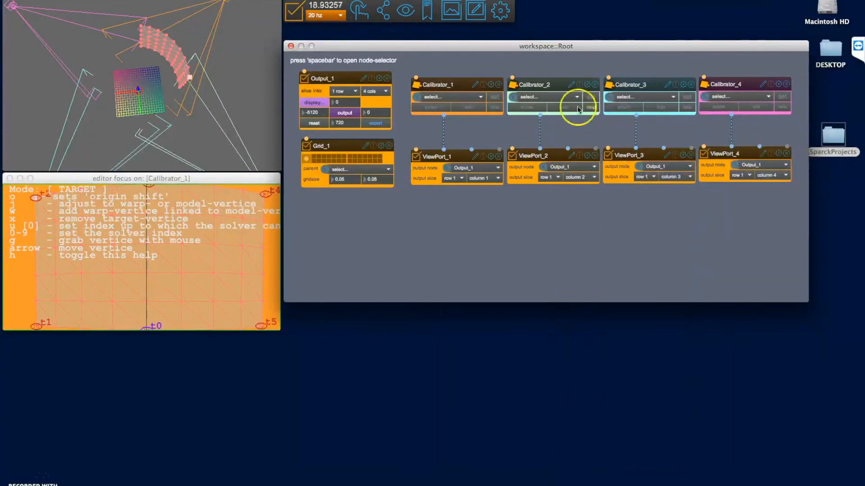
# Save the presets of the Calibrator_1 to Calibrator_4 nodes under the file names Beamer01, Beamer02, Beamer03 and Beamer04
pyautogui.click(429, 98)
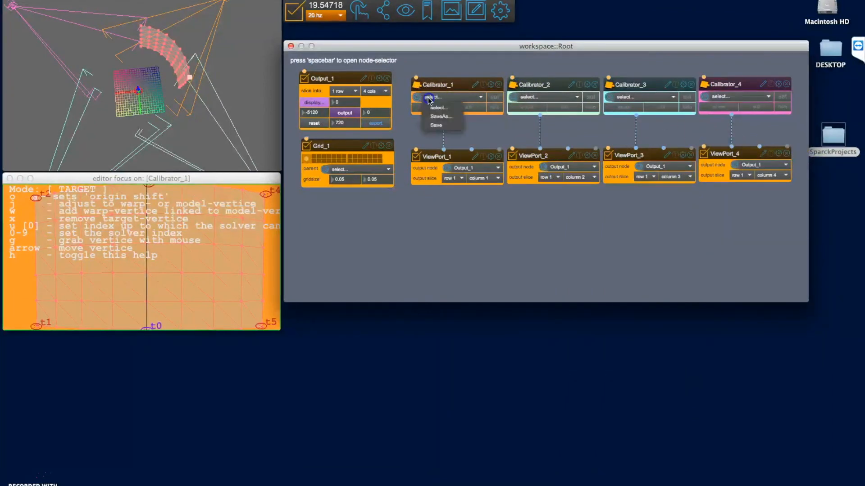
pyautogui.click(441, 116)
pyautogui.doubleClick(466, 140)
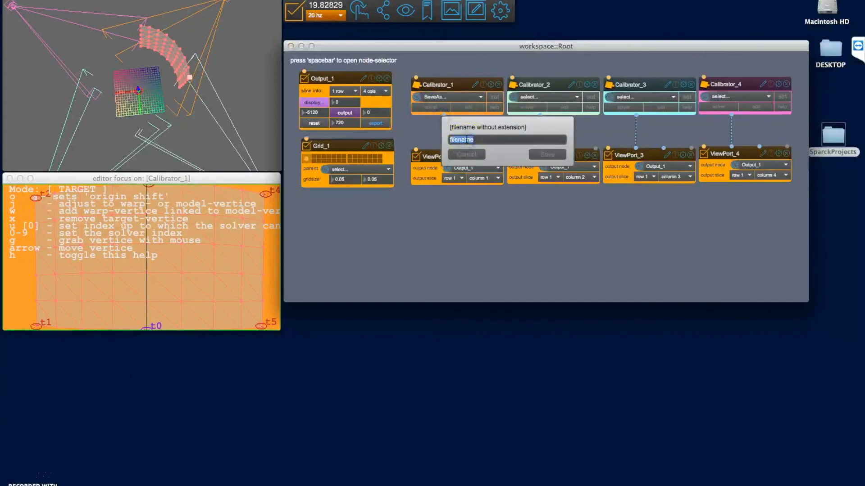
pyautogui.write('Bea,e')
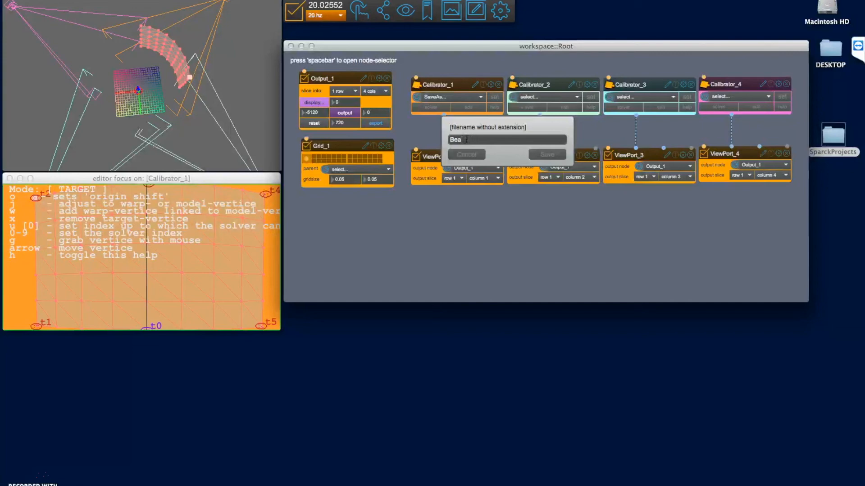
pyautogui.write('er01')
pyautogui.click(543, 154)
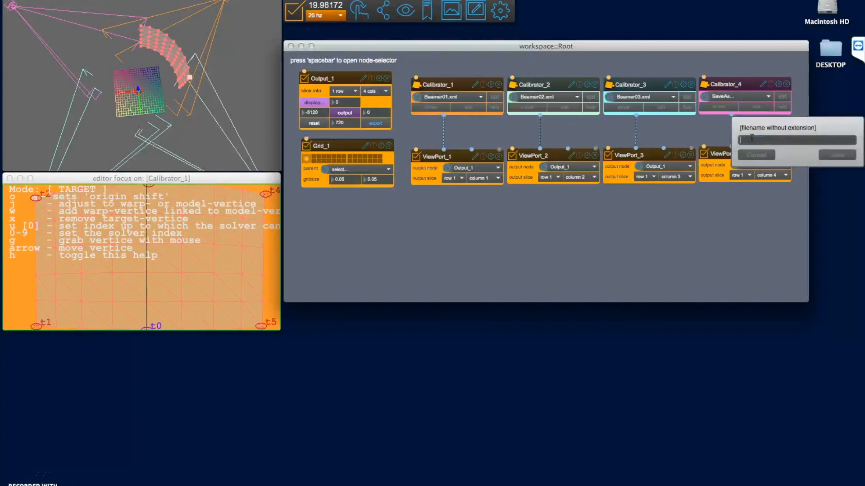
pyautogui.click(717, 141)
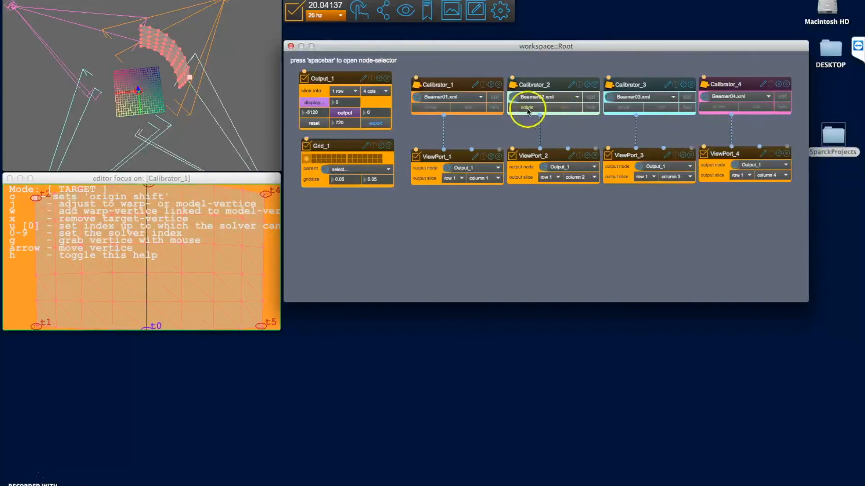
# Check the model and targets assigned in Calibrator_1's calibration settings, close them, and save the project
pyautogui.click(475, 85)
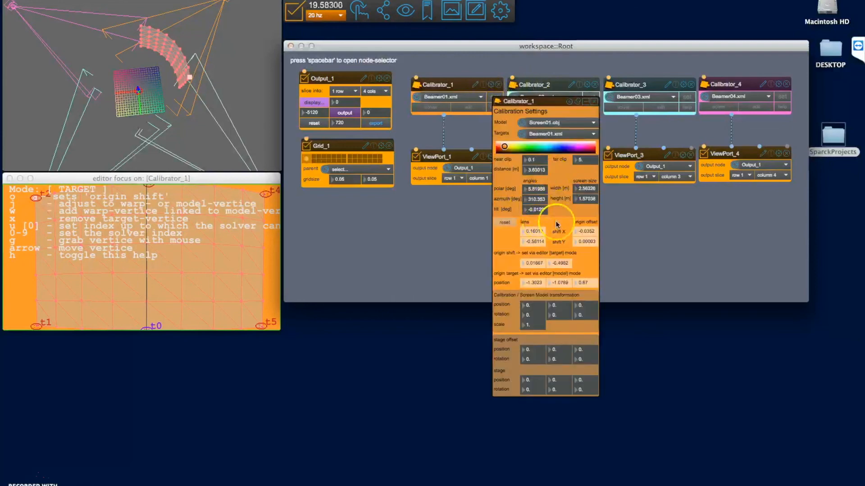
pyautogui.click(596, 102)
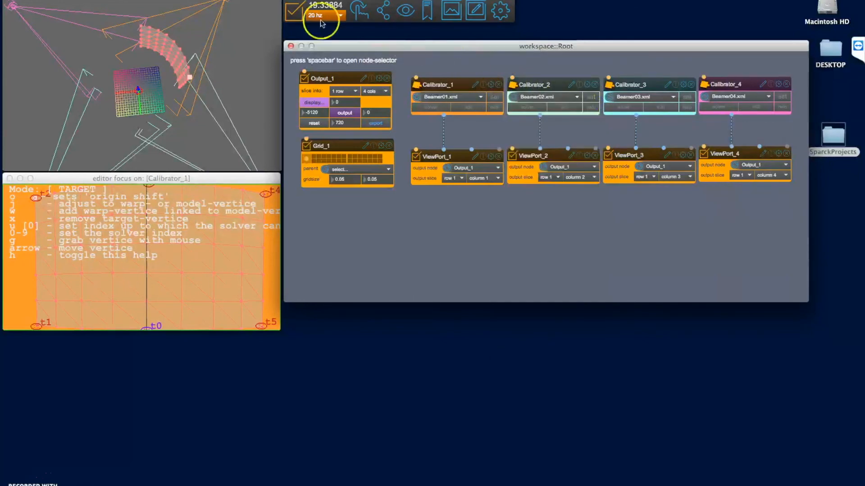
pyautogui.click(68, 1)
pyautogui.click(82, 26)
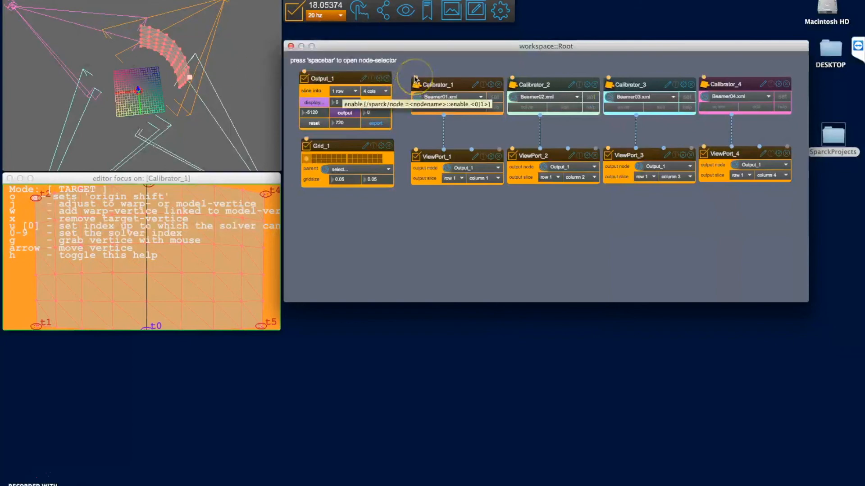